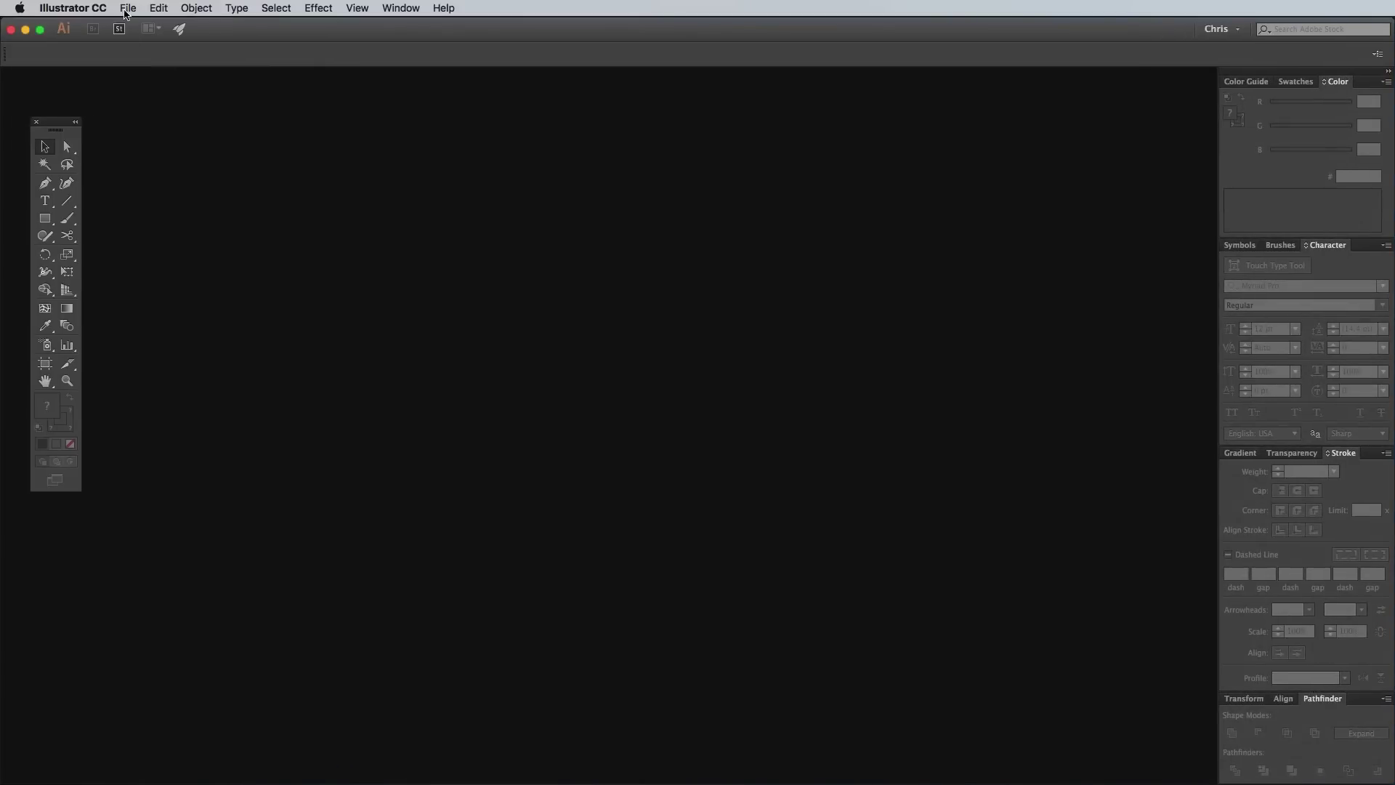
Create a new blank A4 portrait document (210 × 297 mm) from File > New
left_click(126, 9)
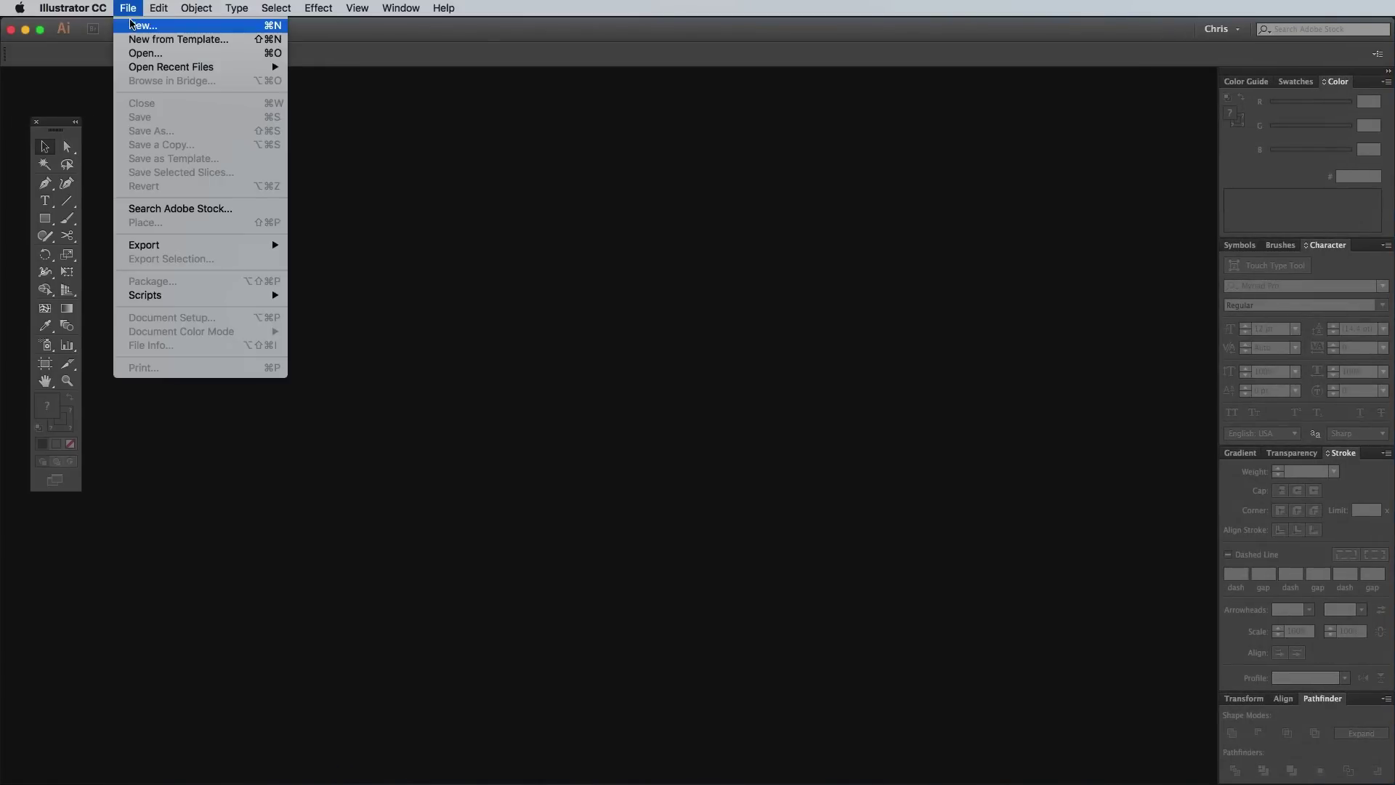
left_click(130, 24)
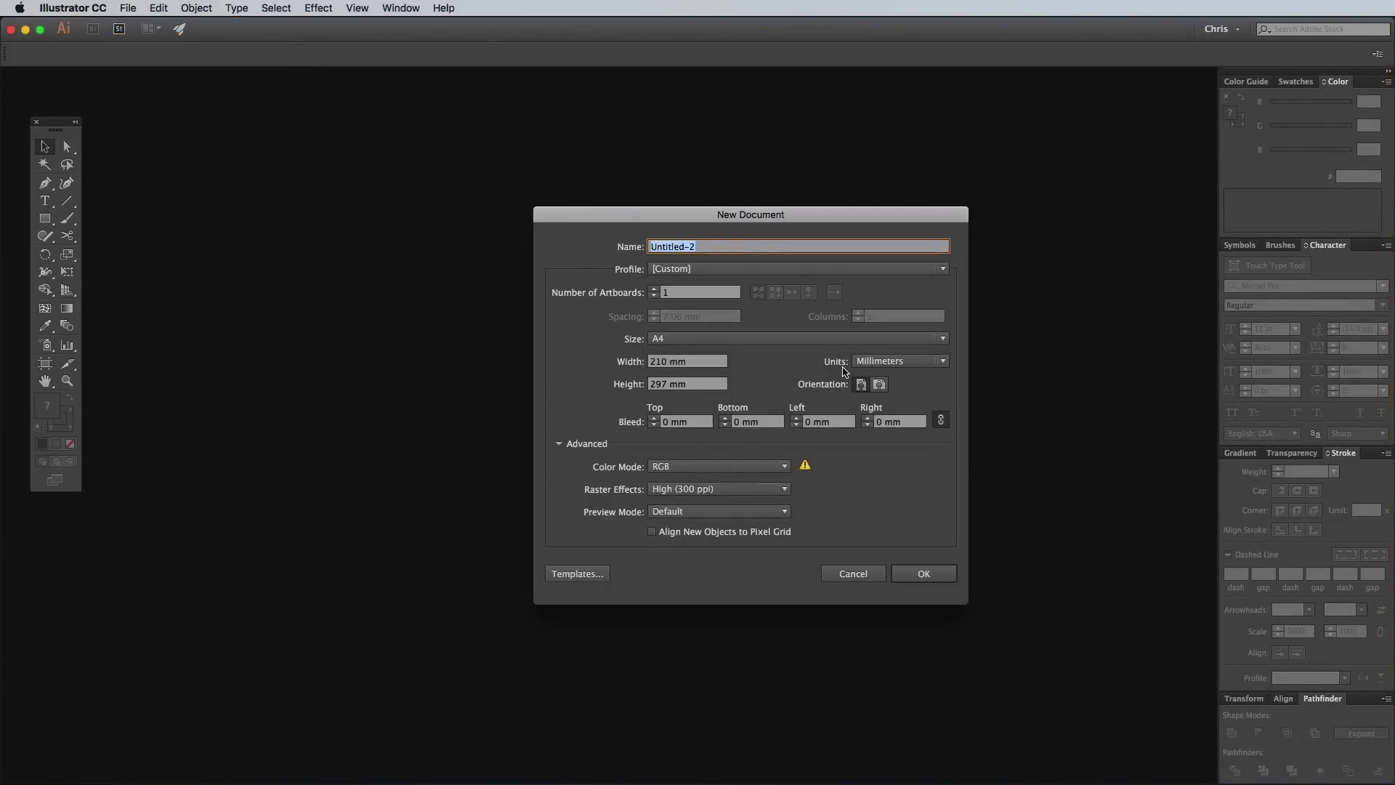
left_click(787, 337)
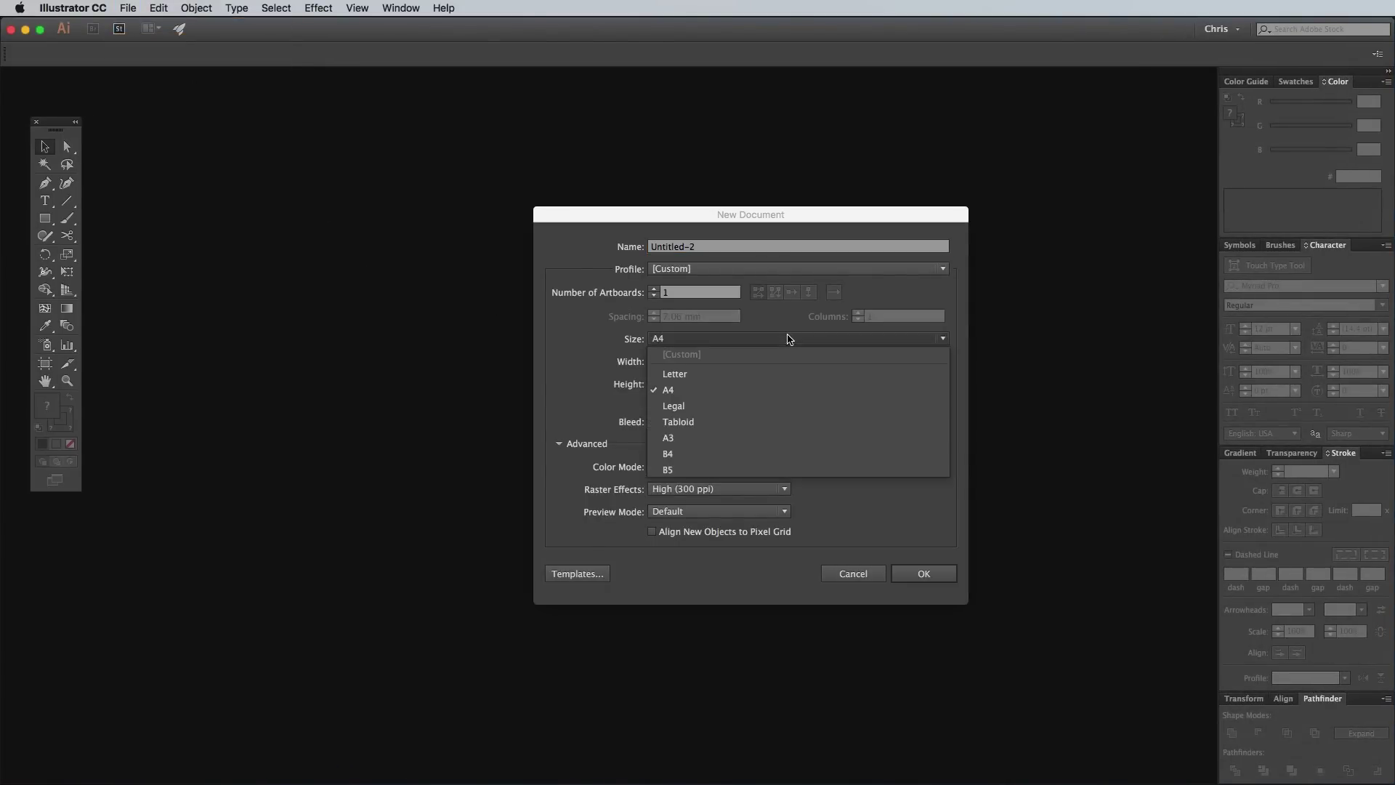
left_click(699, 389)
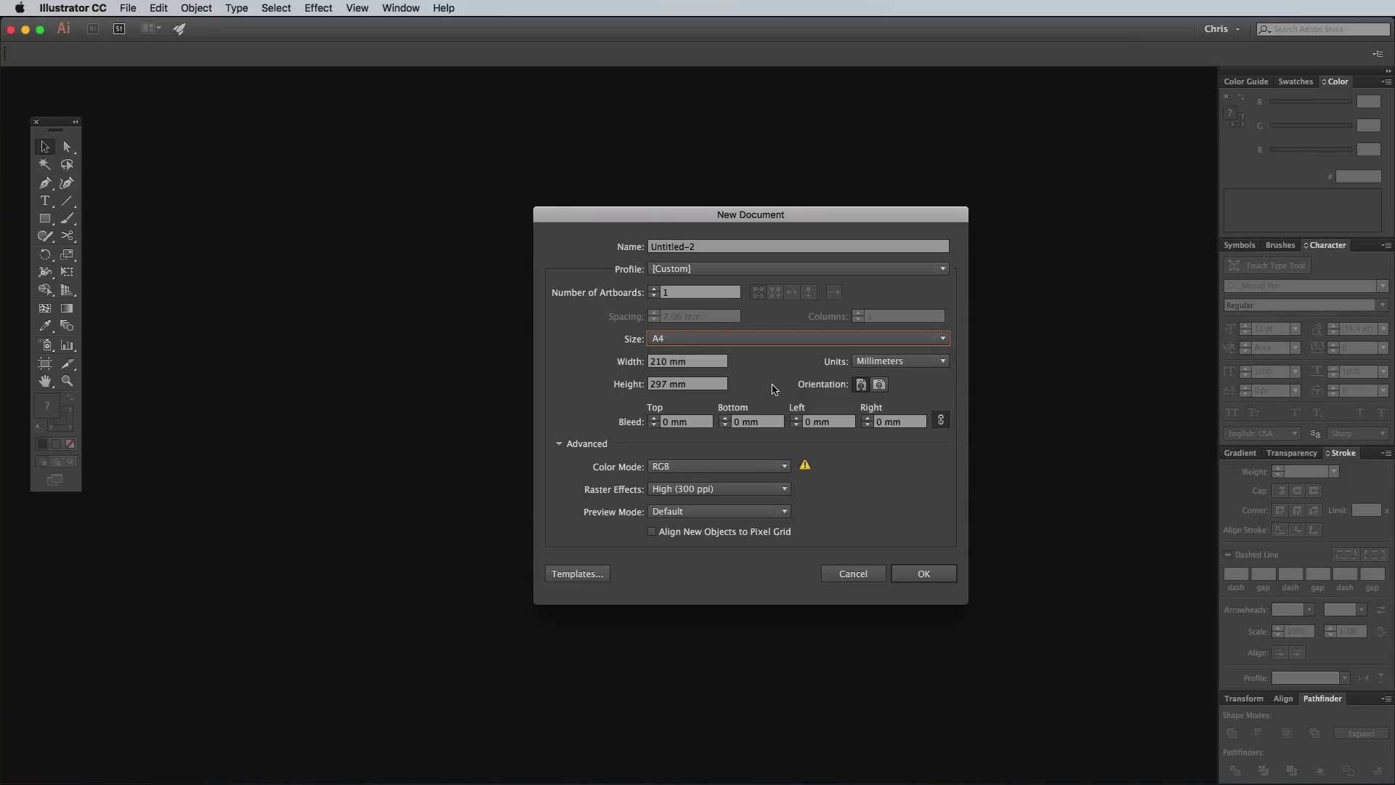
left_click(904, 578)
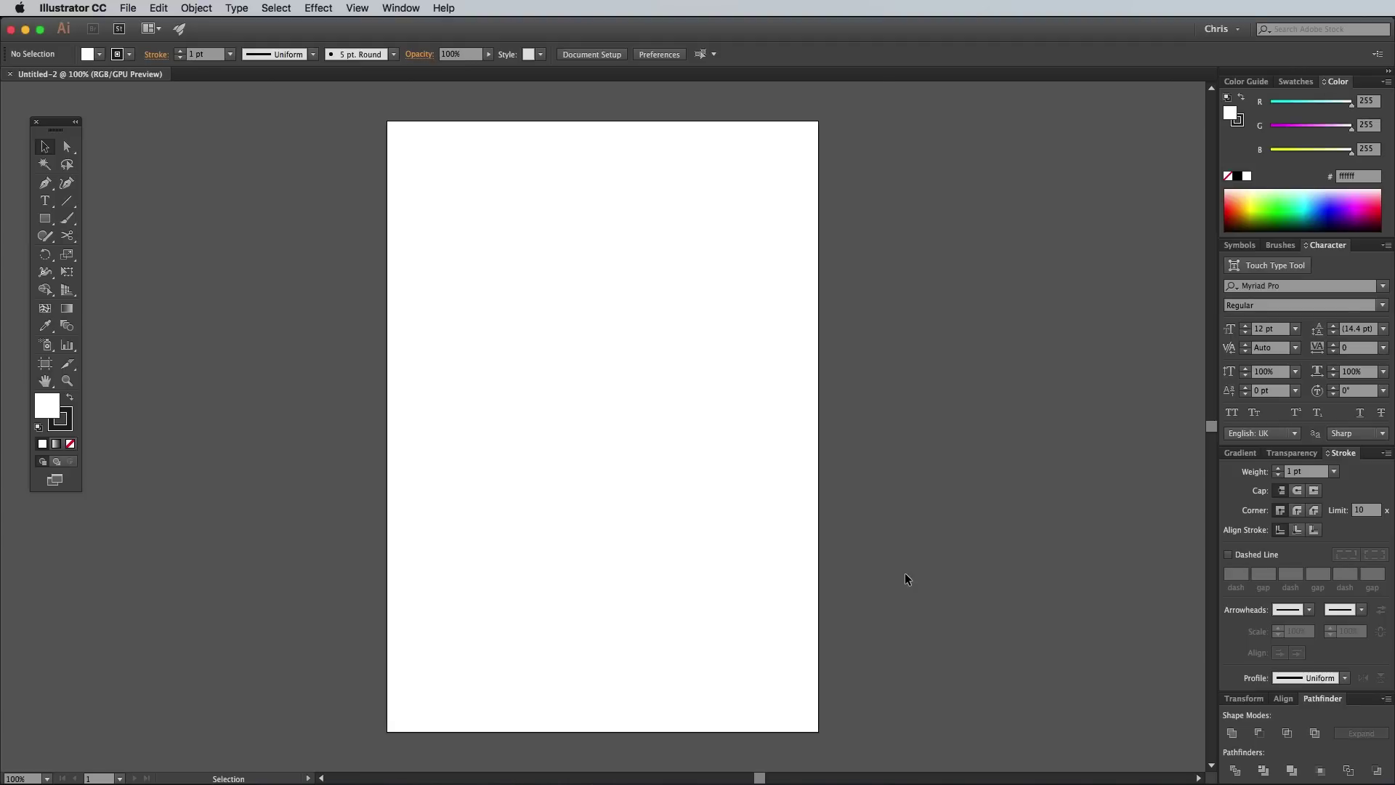
scroll(619, 448, "left", 2)
scroll(618, 447, "left", 4)
Type TABERNA beside the page, enlarge it and set it in TabernaSerif-Regular
key("t")
left_click(376, 230)
key("Escape")
left_click_drag(411, 233, 475, 251)
left_click(550, 53)
type("taber")
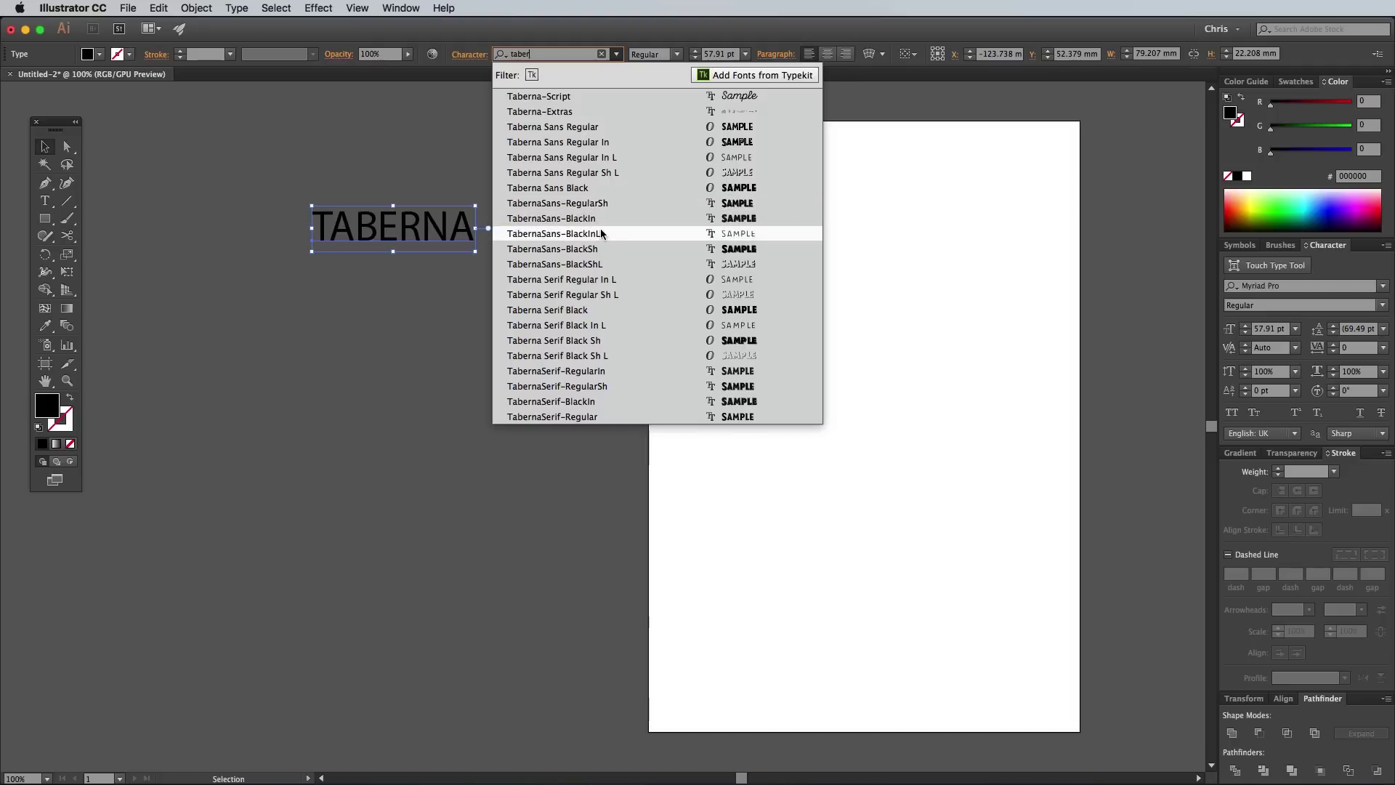
left_click(552, 417)
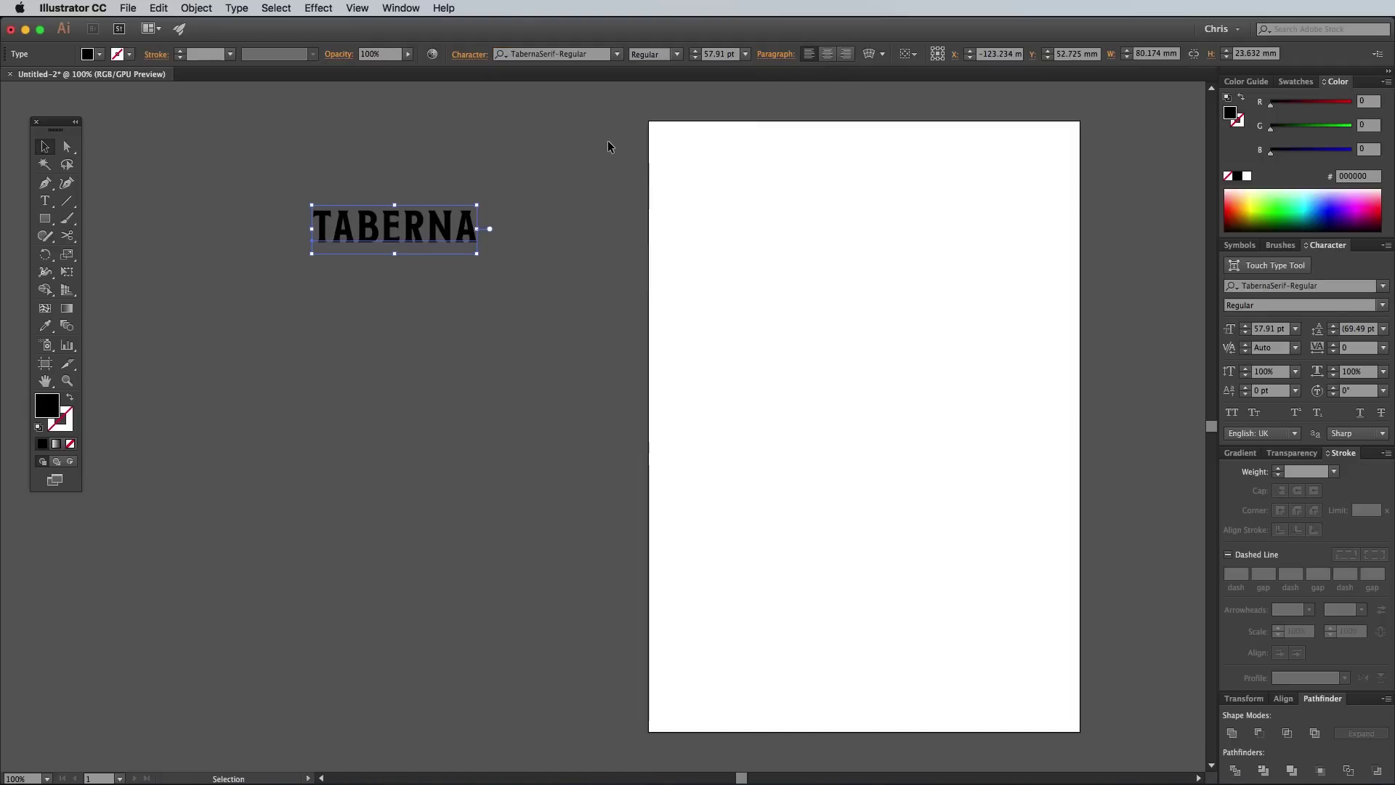
Duplicate it below as AMERICAN OAK in the American Oak font
left_click_drag(392, 227, 392, 286, "alt")
double_click(360, 286)
type("AMERICAN OAK")
key("ctrl+a")
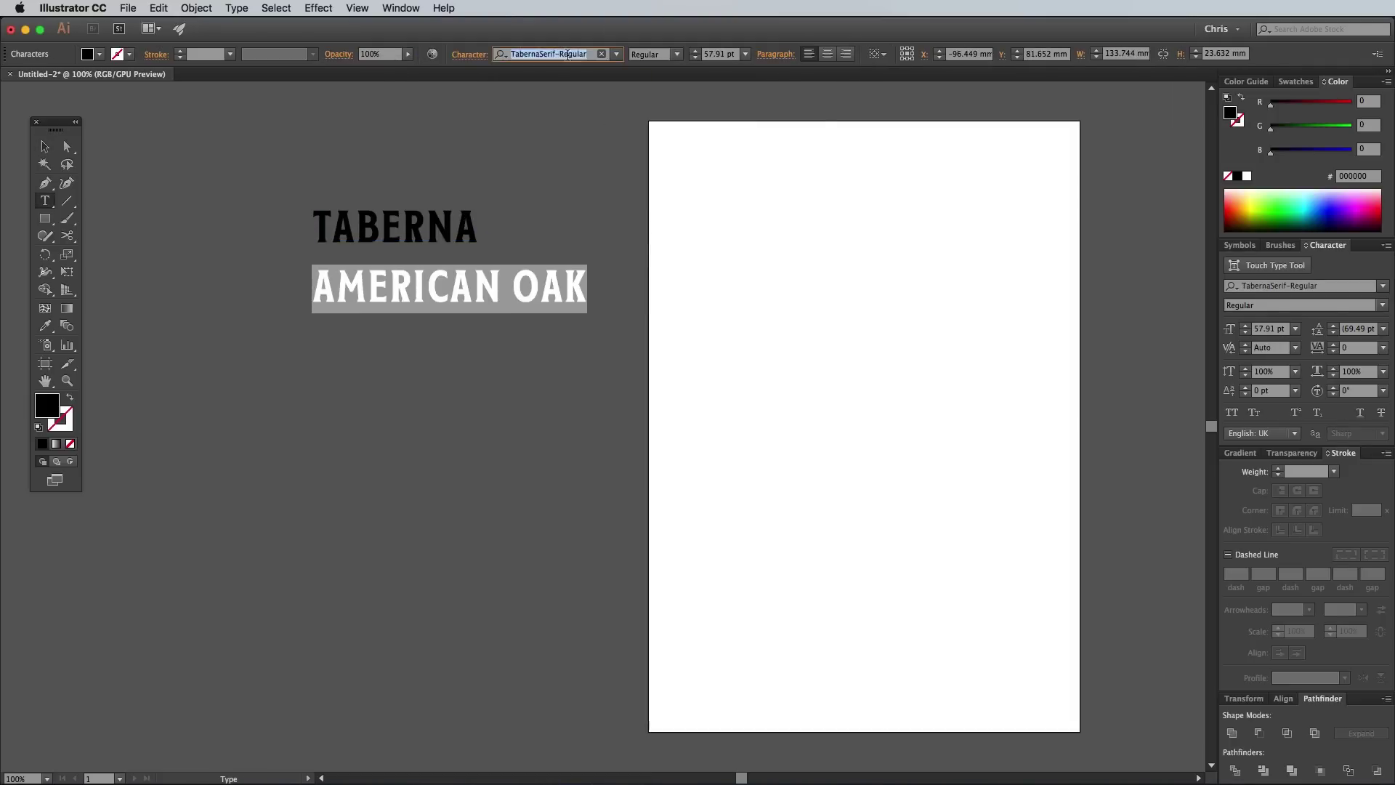
left_click(550, 54)
type("amer")
left_click(551, 141)
Duplicate again below as MERCENARY in Mercenary Bold
left_click_drag(436, 286, 436, 354, "alt")
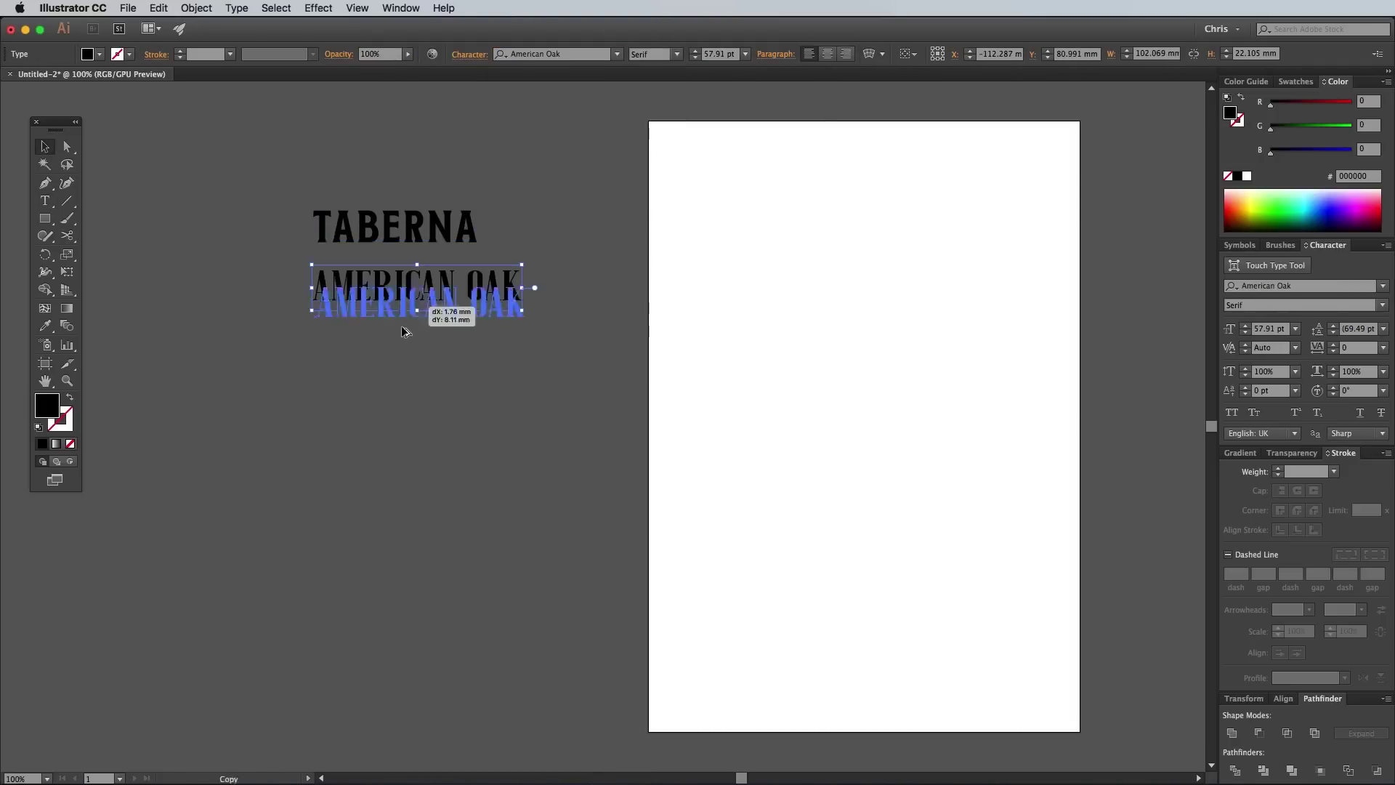
double_click(404, 354)
type("MERCENARY")
key("ctrl+a")
left_click(551, 54)
type("merc")
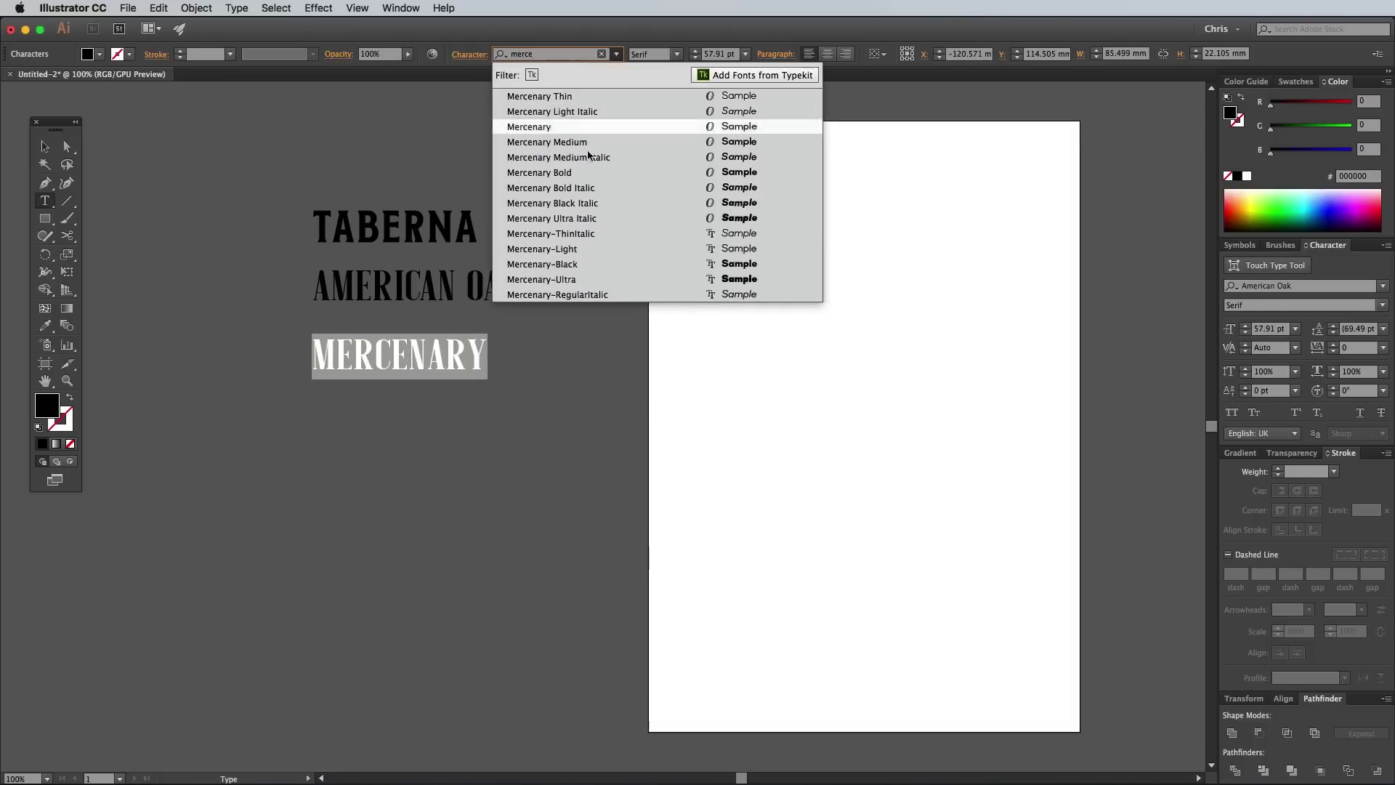
left_click(585, 269)
left_click(678, 54)
left_click(618, 53)
left_click(561, 276)
key("Escape")
Duplicate below as Fourth in the Fourth script font
mouse_move(460, 379)
left_mouse_down()
mouse_move(460, 466)
mouse_move(405, 506)
left_mouse_up()
double_click(453, 443)
type("Fourth")
left_click(551, 53)
left_click(545, 112)
left_click(46, 146)
Retype the next copy as Rail in Rail Bold
double_click(382, 502)
key("ctrl+a")
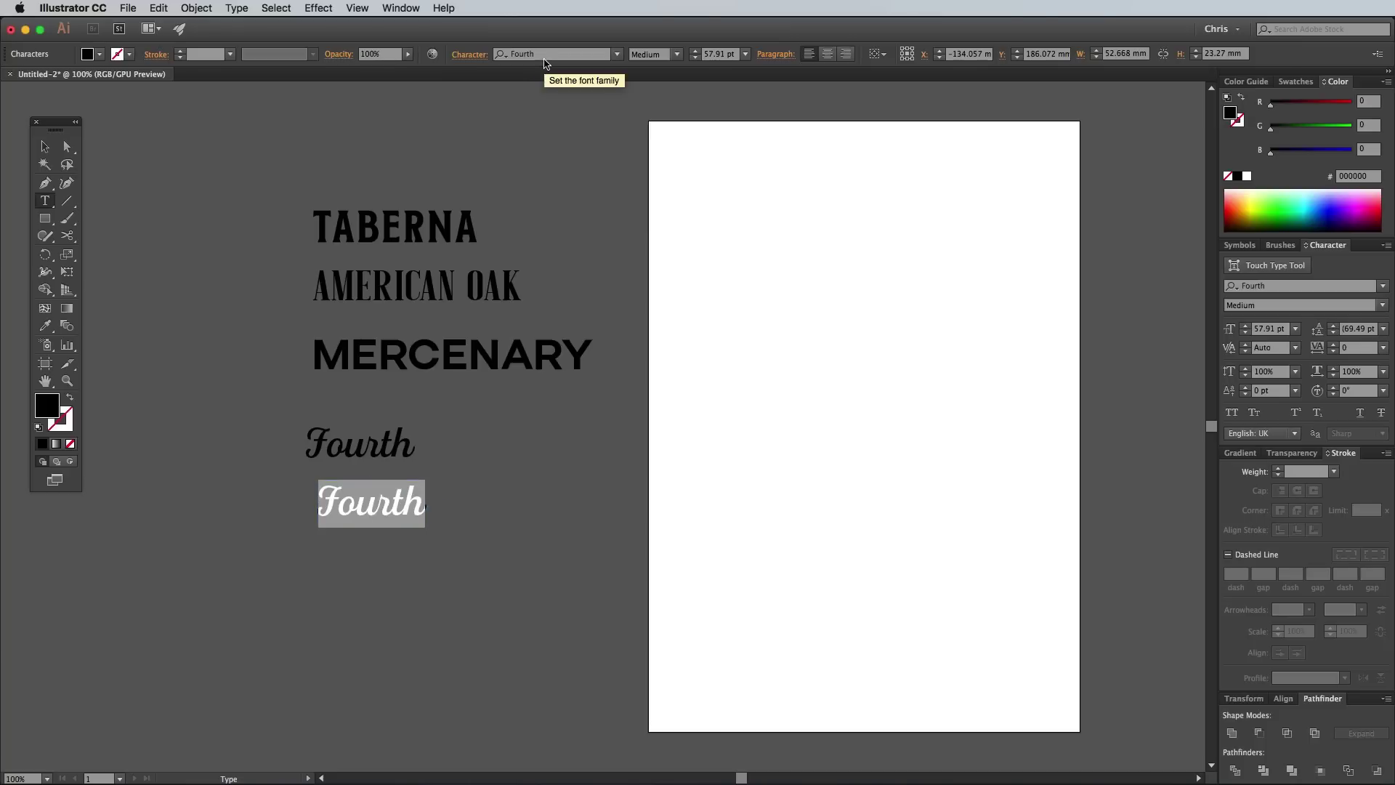
left_click(551, 54)
type("rail")
left_click(541, 92)
left_click(678, 54)
left_click(655, 97)
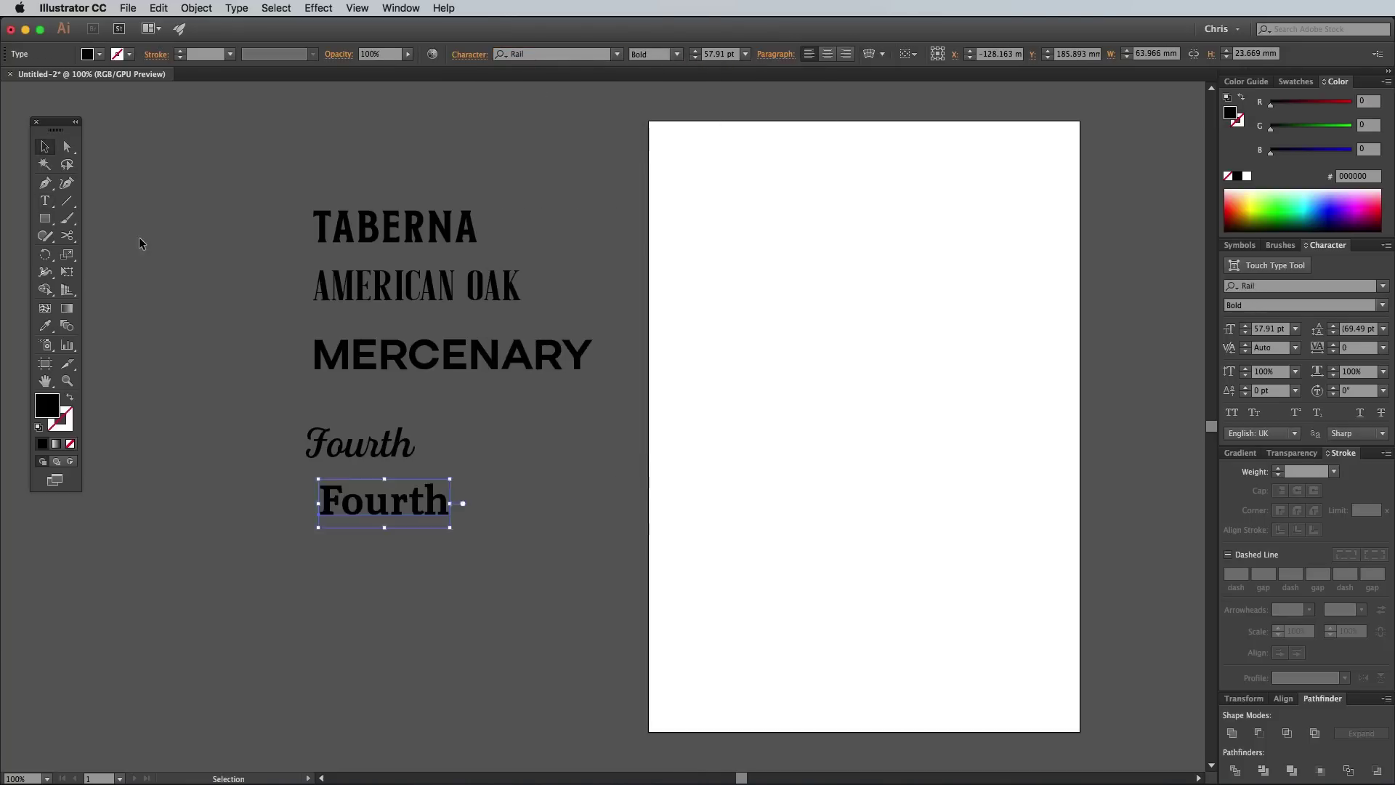
type("Rail")
Stack Fourth and Rail under MERCENARY, set optical kerning on all five, and give MERCENARY tracking 300
left_click(42, 146)
left_click_drag(359, 448, 365, 417)
left_click_drag(360, 500, 352, 469)
key("ctrl+a")
left_click(1296, 347)
left_click(1264, 376)
left_click(548, 487)
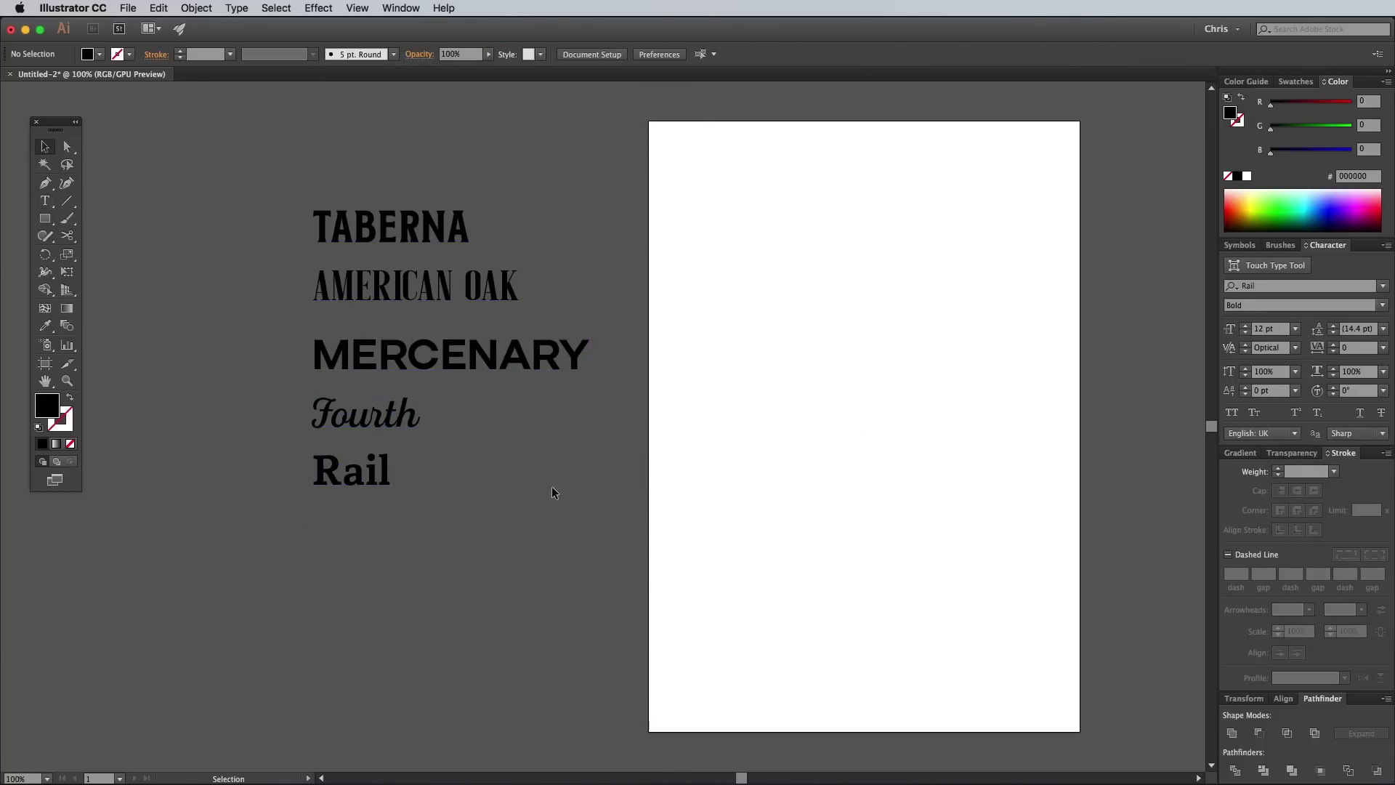
left_click(453, 355)
left_click(1358, 346)
type("300")
Shift MERCENARY left, then paste the full quote and move it above the artboard
left_click_drag(524, 354, 414, 355)
left_click(496, 479)
scroll(496, 479, "right", 5)
scroll(550, 577, "up", 5)
key("ctrl+v")
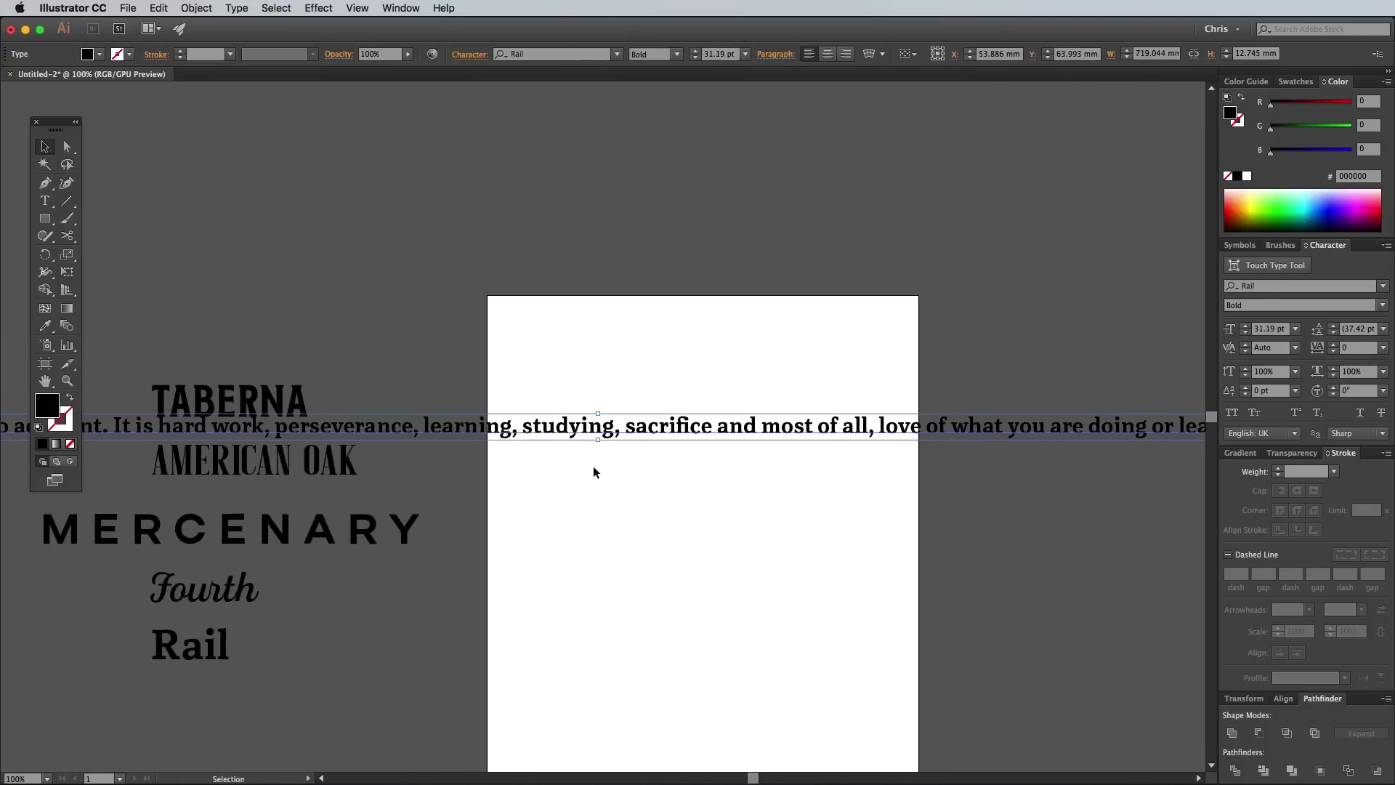
left_click_drag(507, 434, 717, 237)
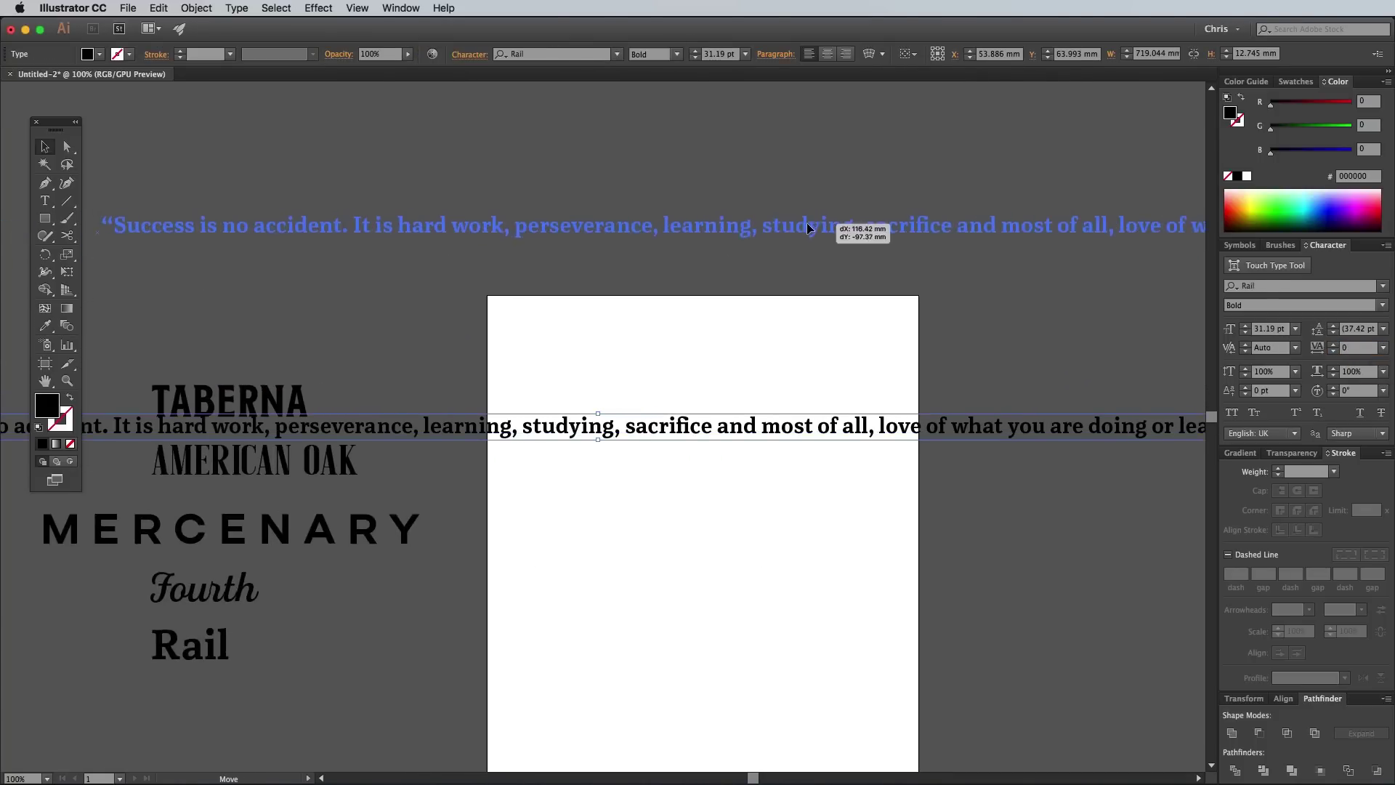
Break the quote into two lines after 'sacrifice' and deselect it
double_click(718, 236)
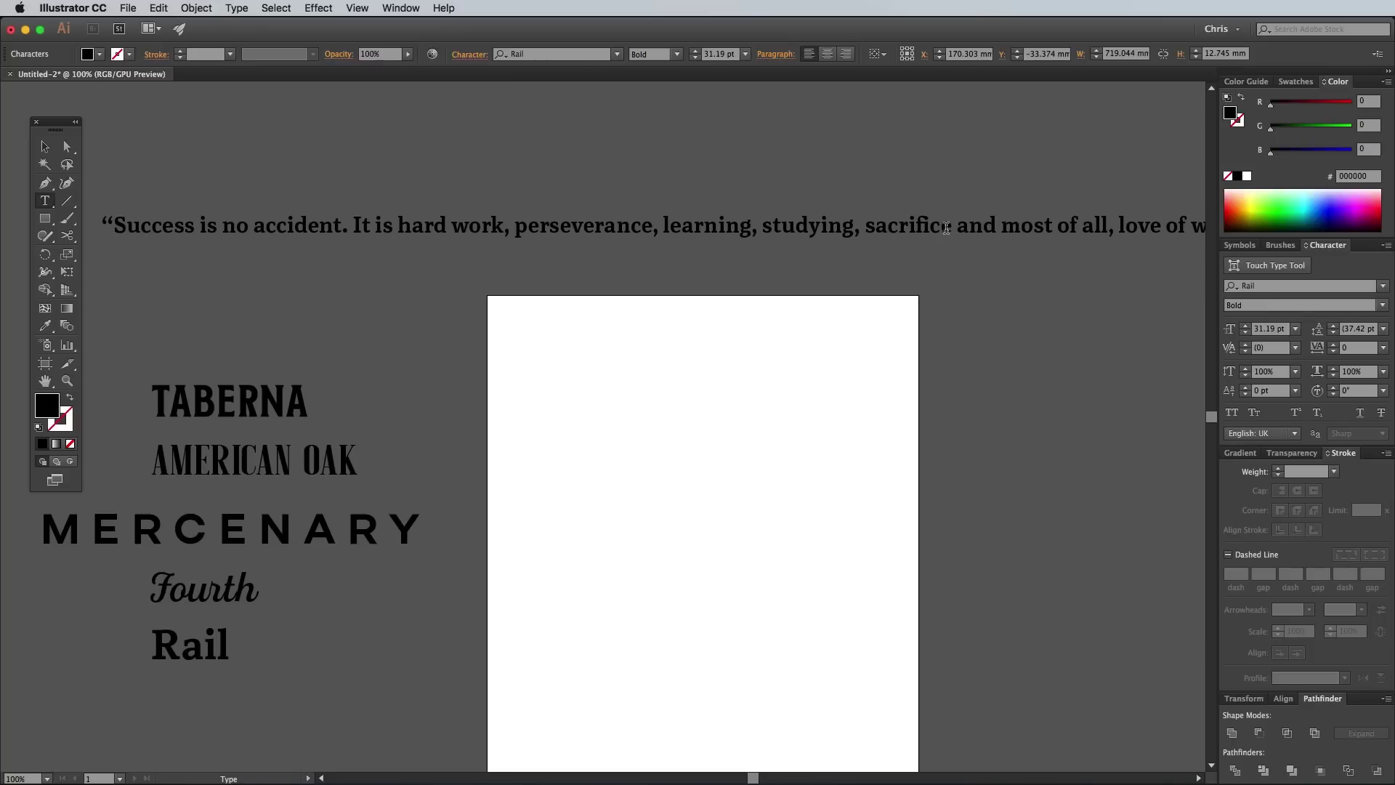
key("Return")
key("Escape")
scroll(492, 306, "down", 4)
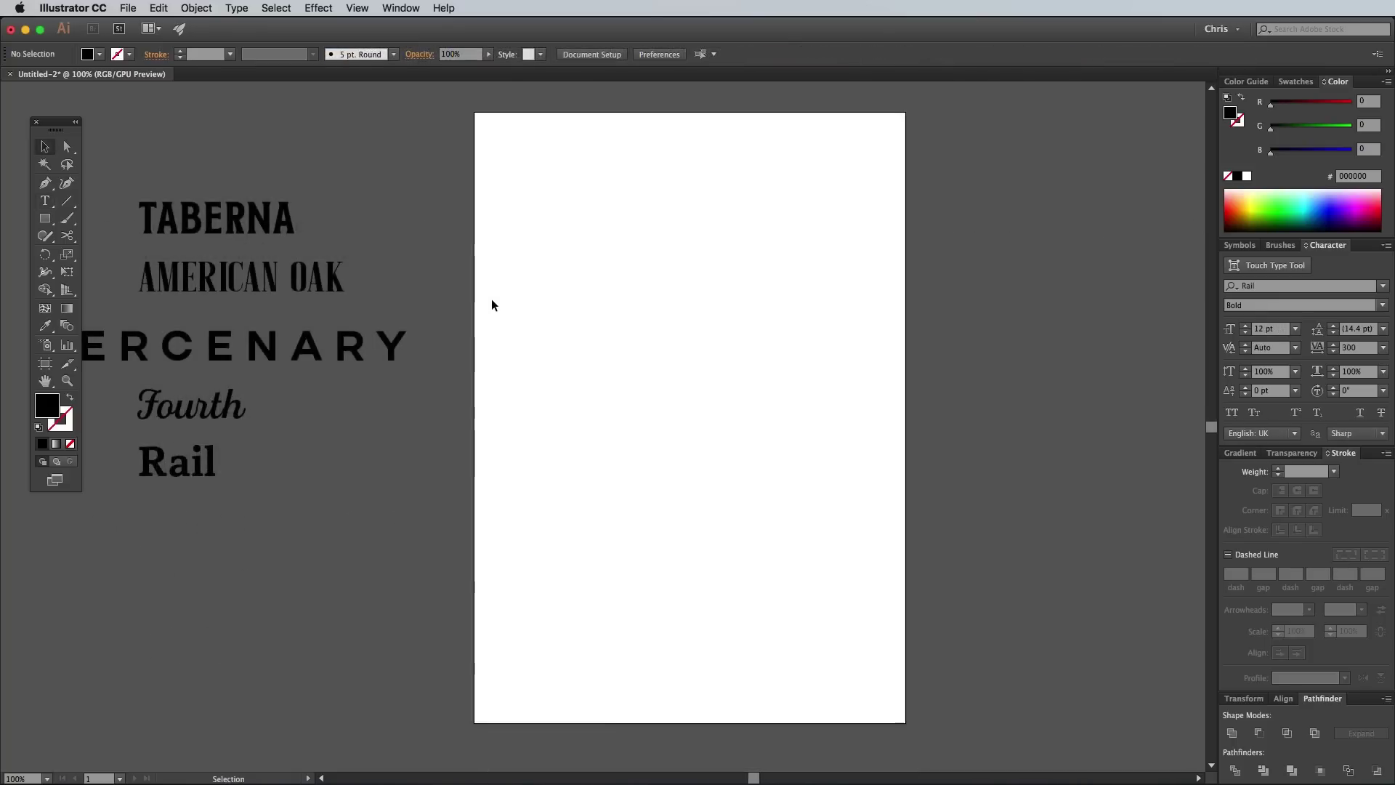
Copy TABERNA onto the page top and retype it as SUCCESS
left_click_drag(252, 223, 664, 212, "alt")
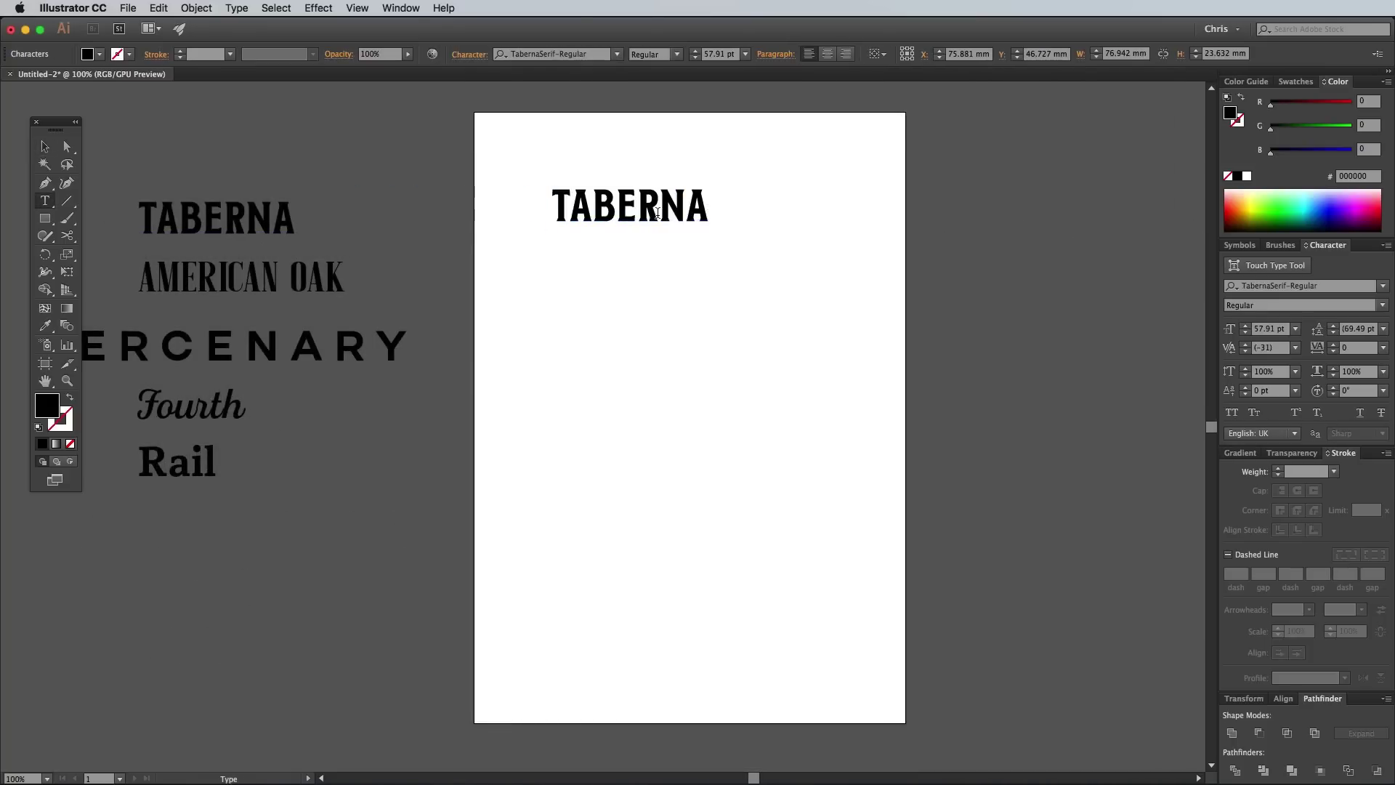
scroll(654, 327, "up", 3)
scroll(654, 327, "down", 3)
double_click(550, 242)
key("ctrl+a")
type("SUCCESS")
key("Escape")
Scale SUCCESS up into a large heading and nudge it into place
left_click_drag(600, 269, 769, 321)
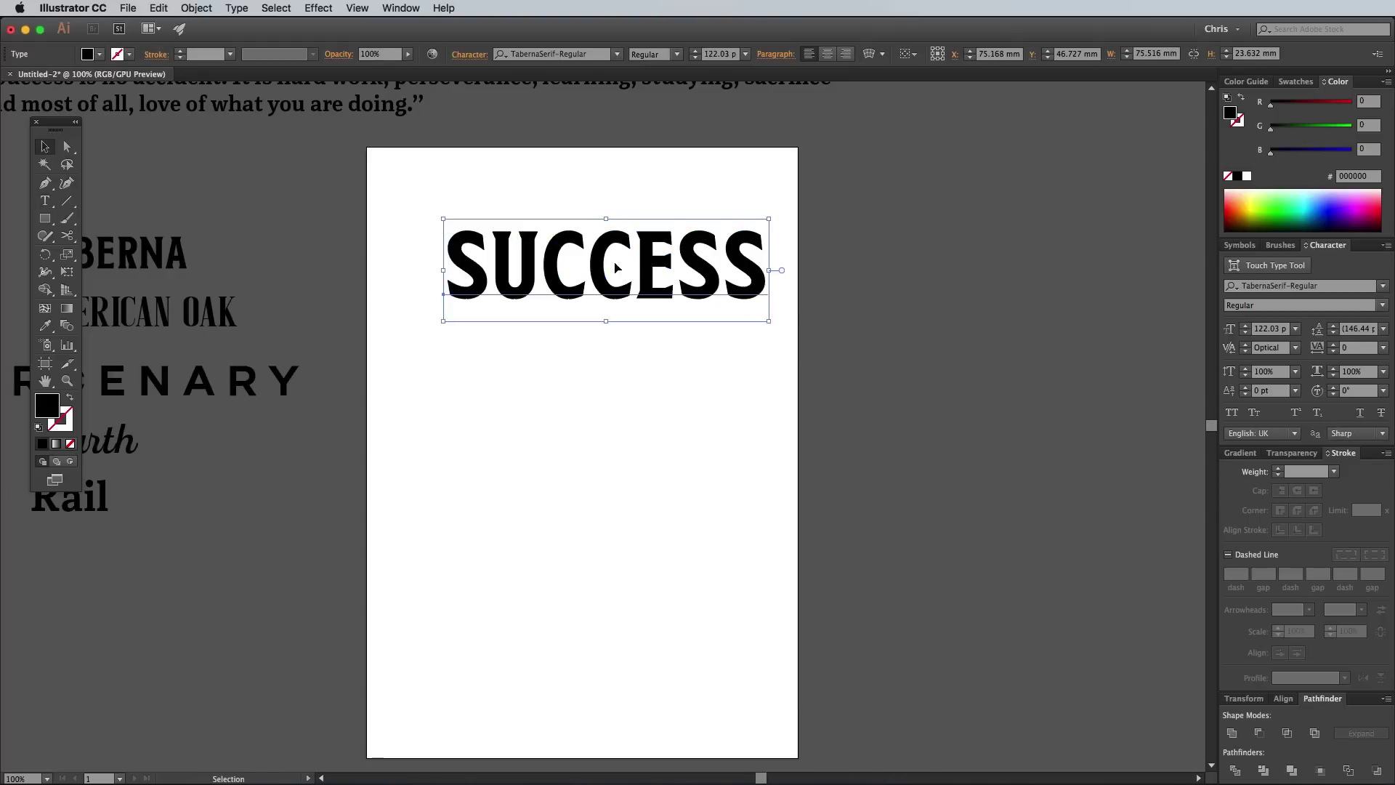
left_click_drag(442, 213, 389, 194)
left_click_drag(626, 289, 623, 265)
scroll(655, 327, "left", 3)
key("Right")
key("Right")
key("Right")
key("Up")
key("Up")
key("Up")
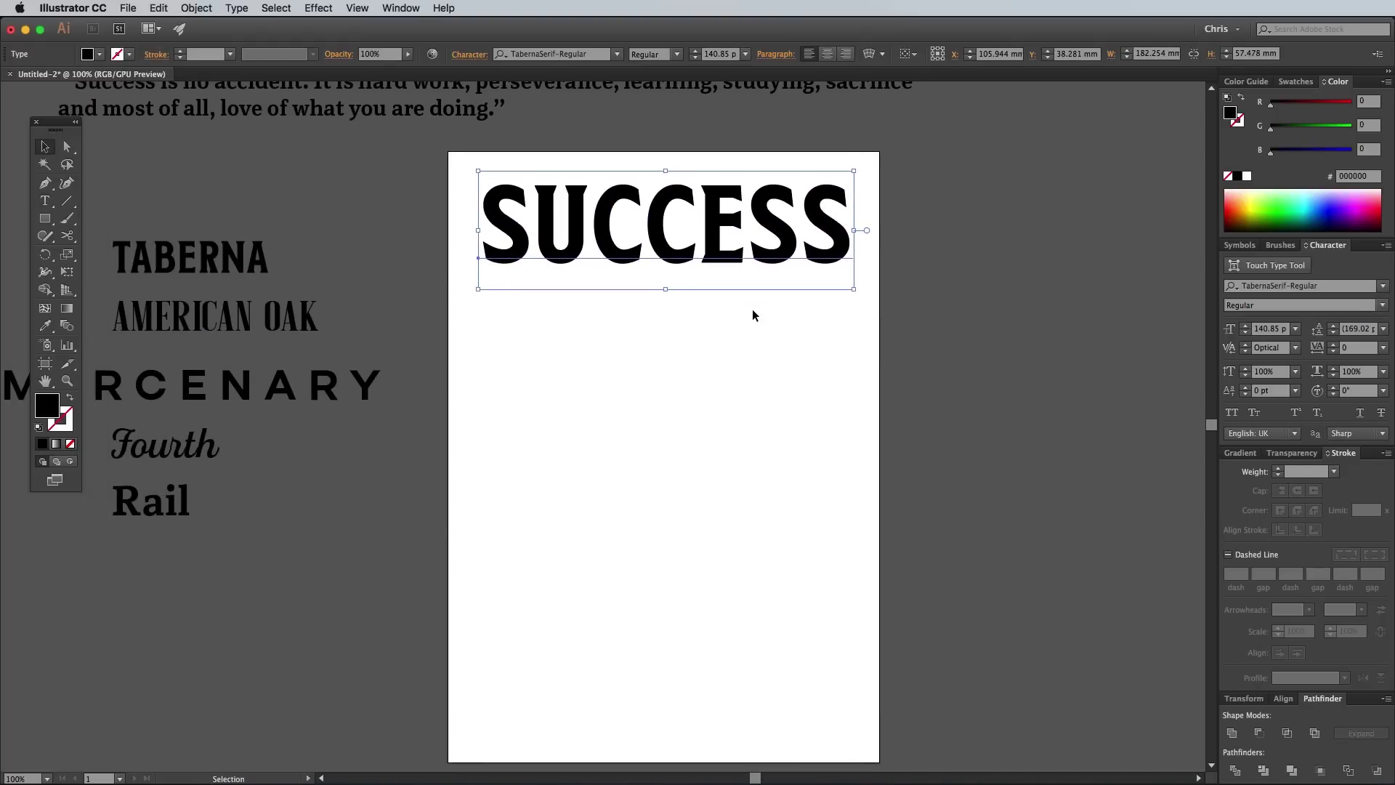
Warp SUCCESS with Arc Lower at a small negative bend, then stretch it taller
left_click(872, 57)
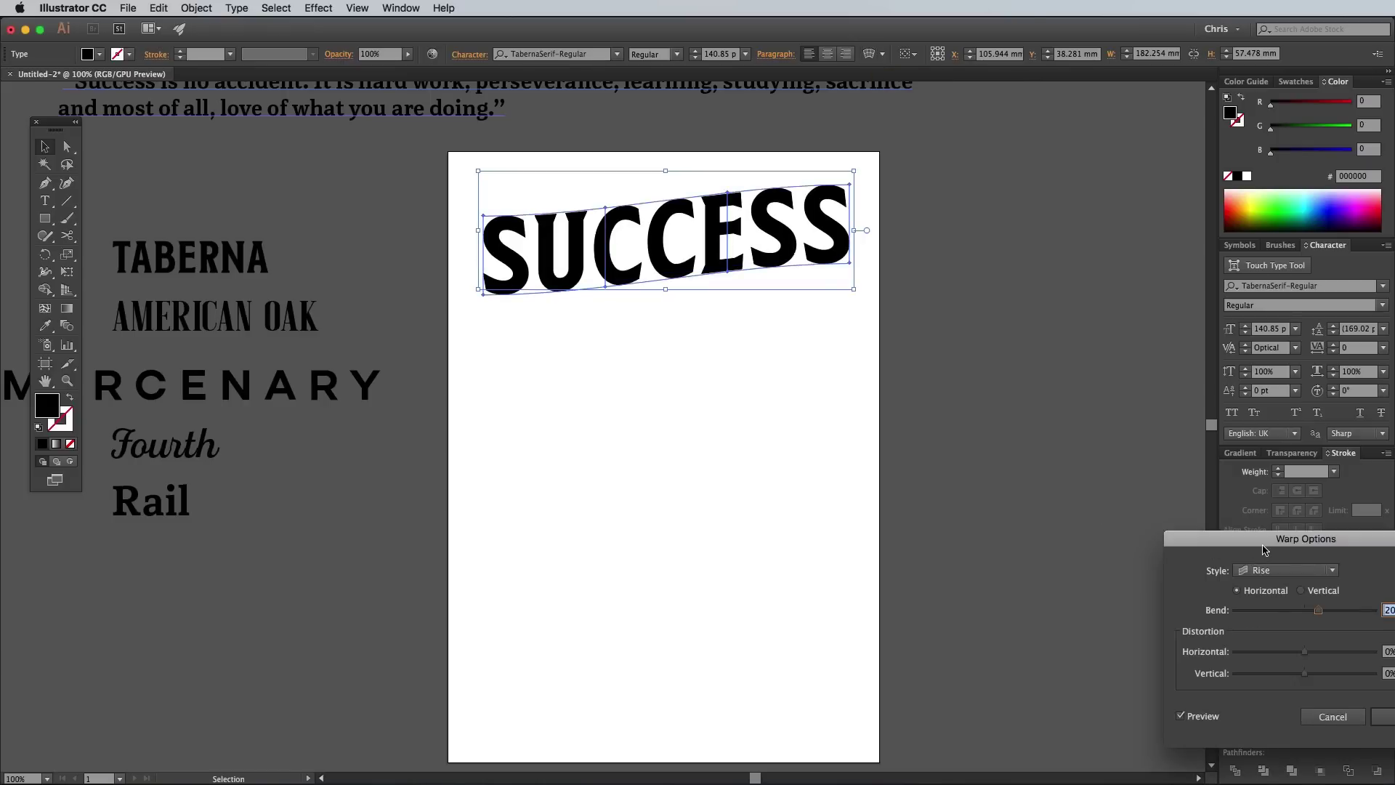
left_click_drag(1264, 548, 925, 333)
left_click(947, 354)
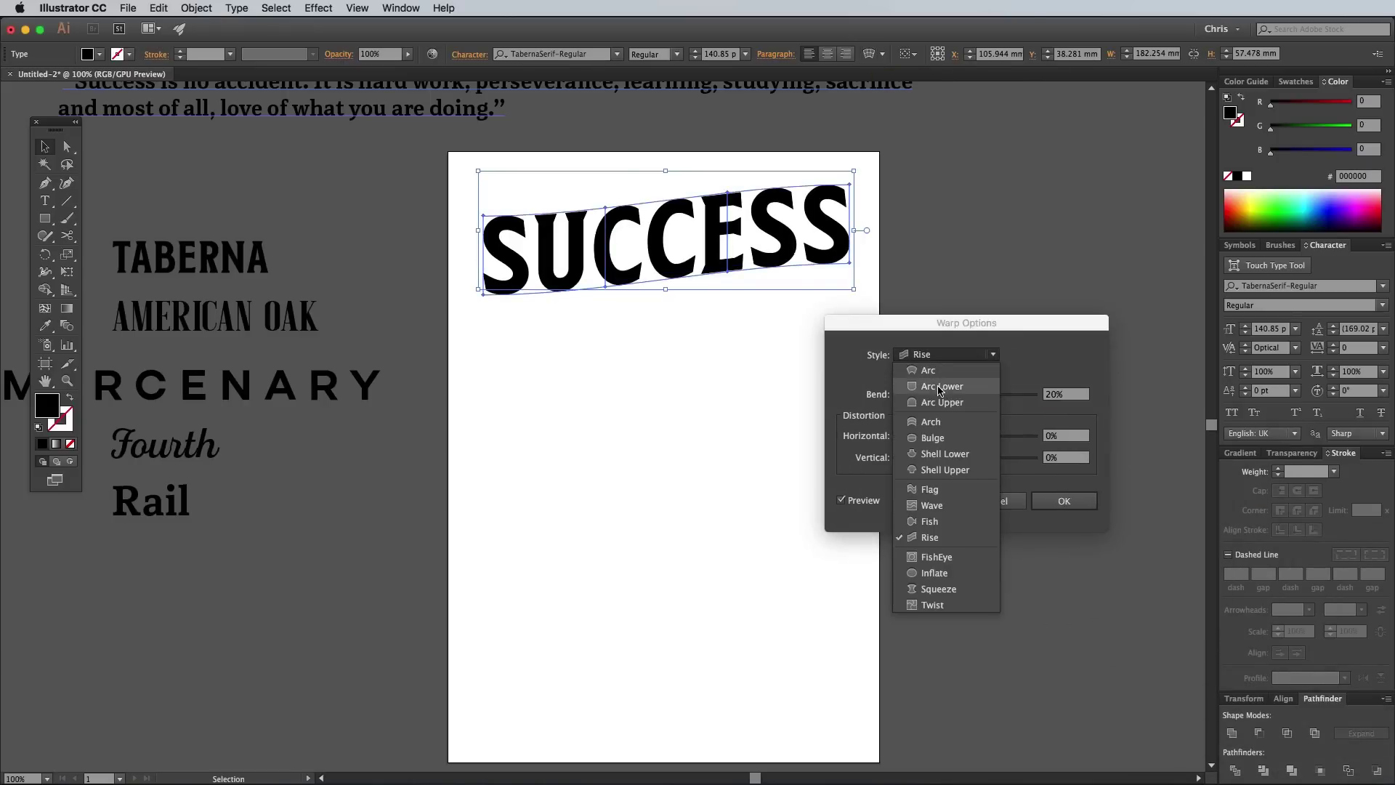
left_click(940, 386)
left_click_drag(979, 396, 950, 396)
left_click(1060, 500)
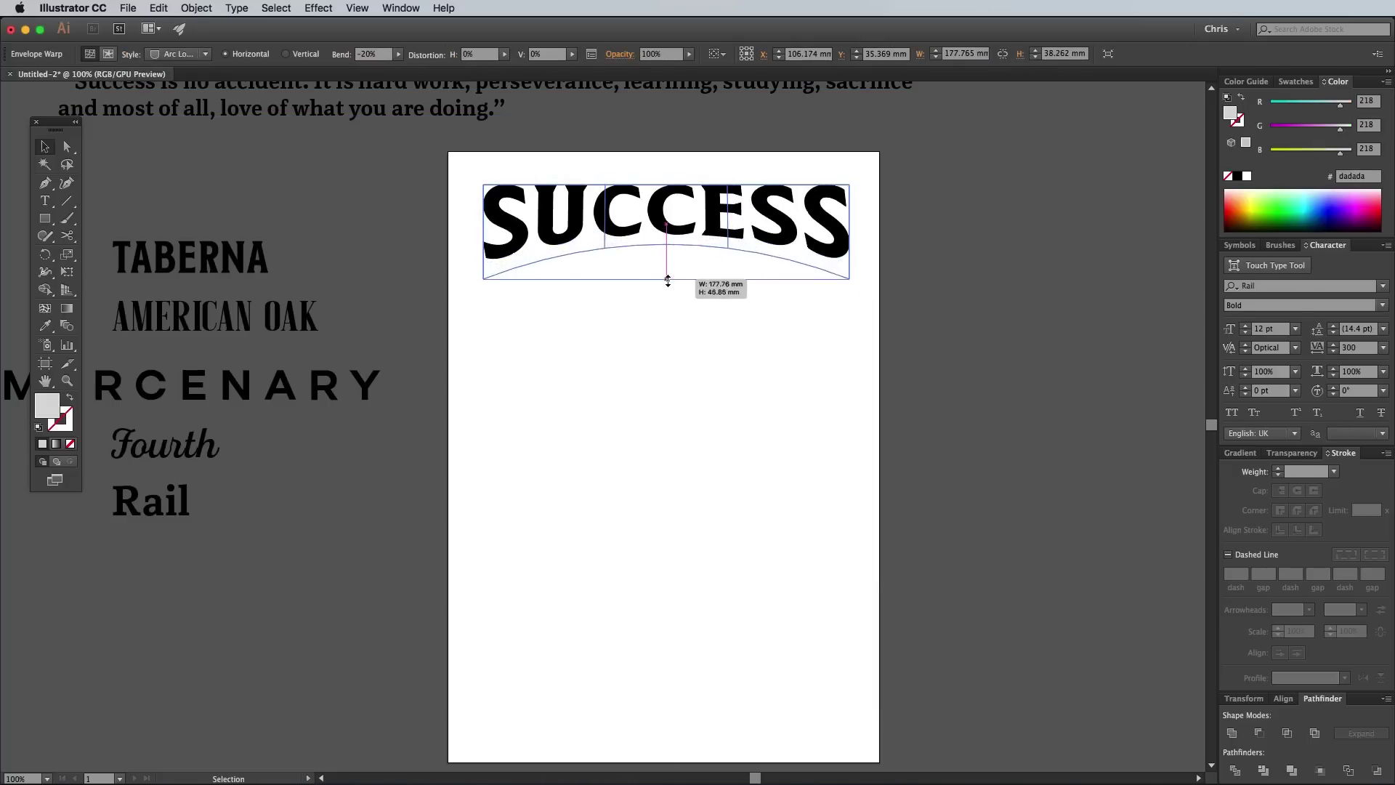
left_click_drag(668, 263, 668, 289)
left_click(1026, 338)
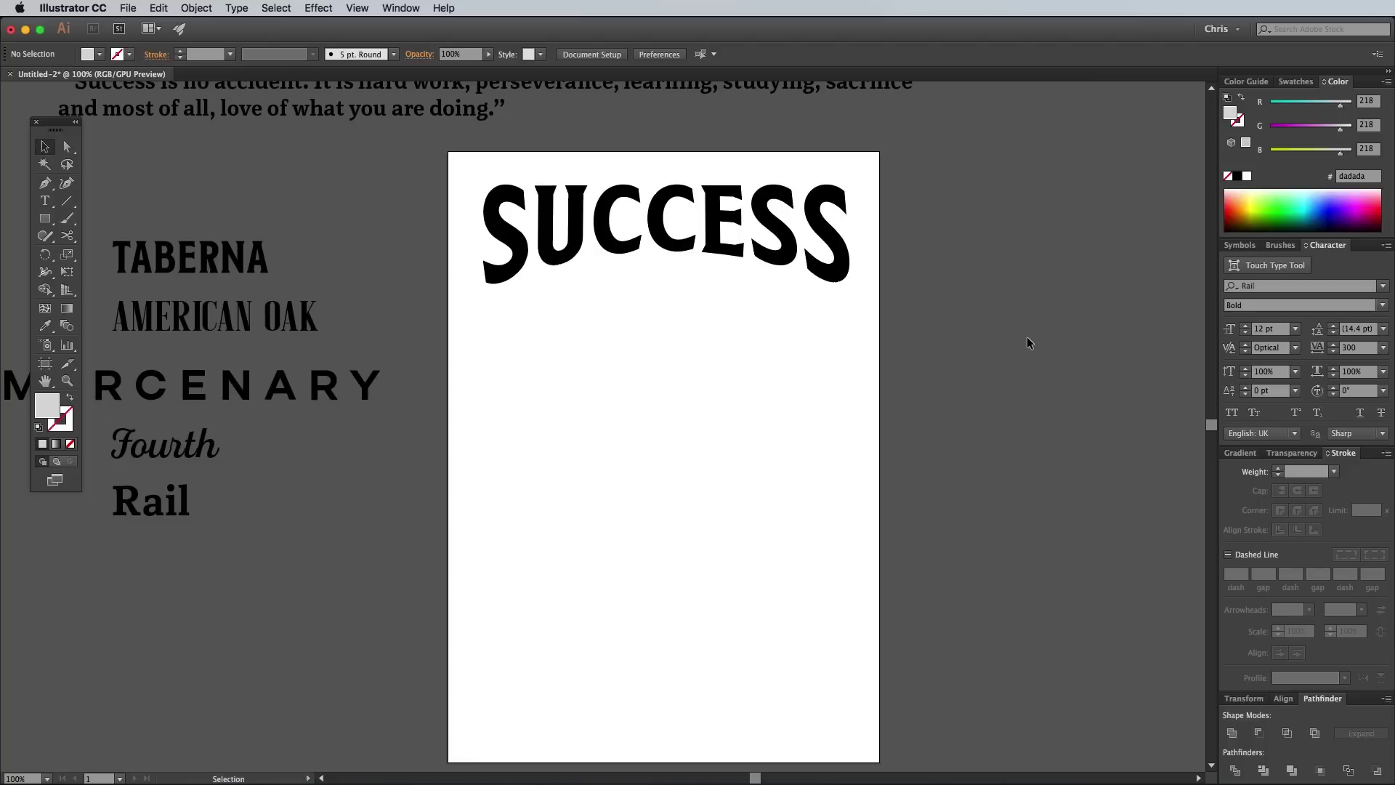
scroll(1028, 342, "left", 3)
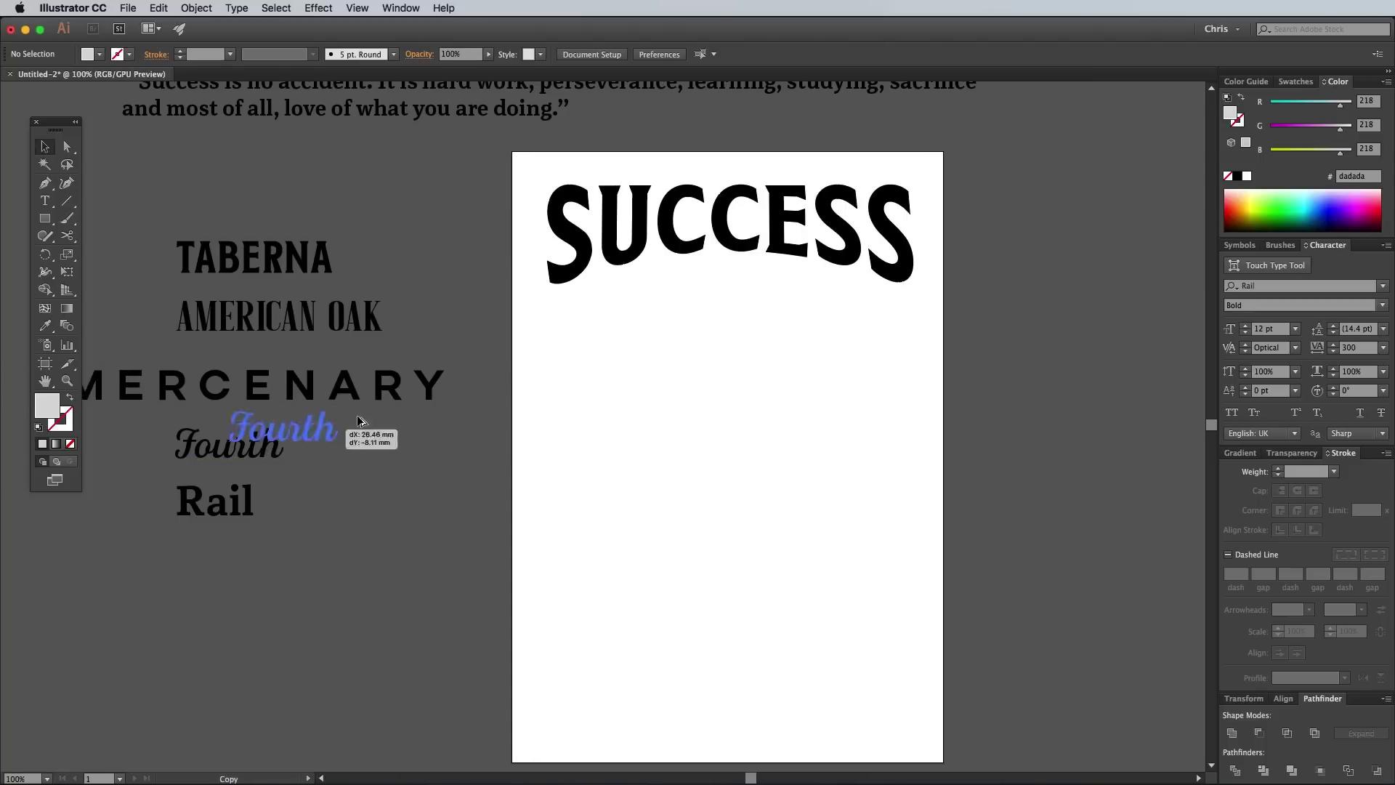
Copy the Fourth sample below SUCCESS and retype it as 'is no'
left_click_drag(269, 450, 734, 308)
double_click(734, 307)
double_click(734, 308)
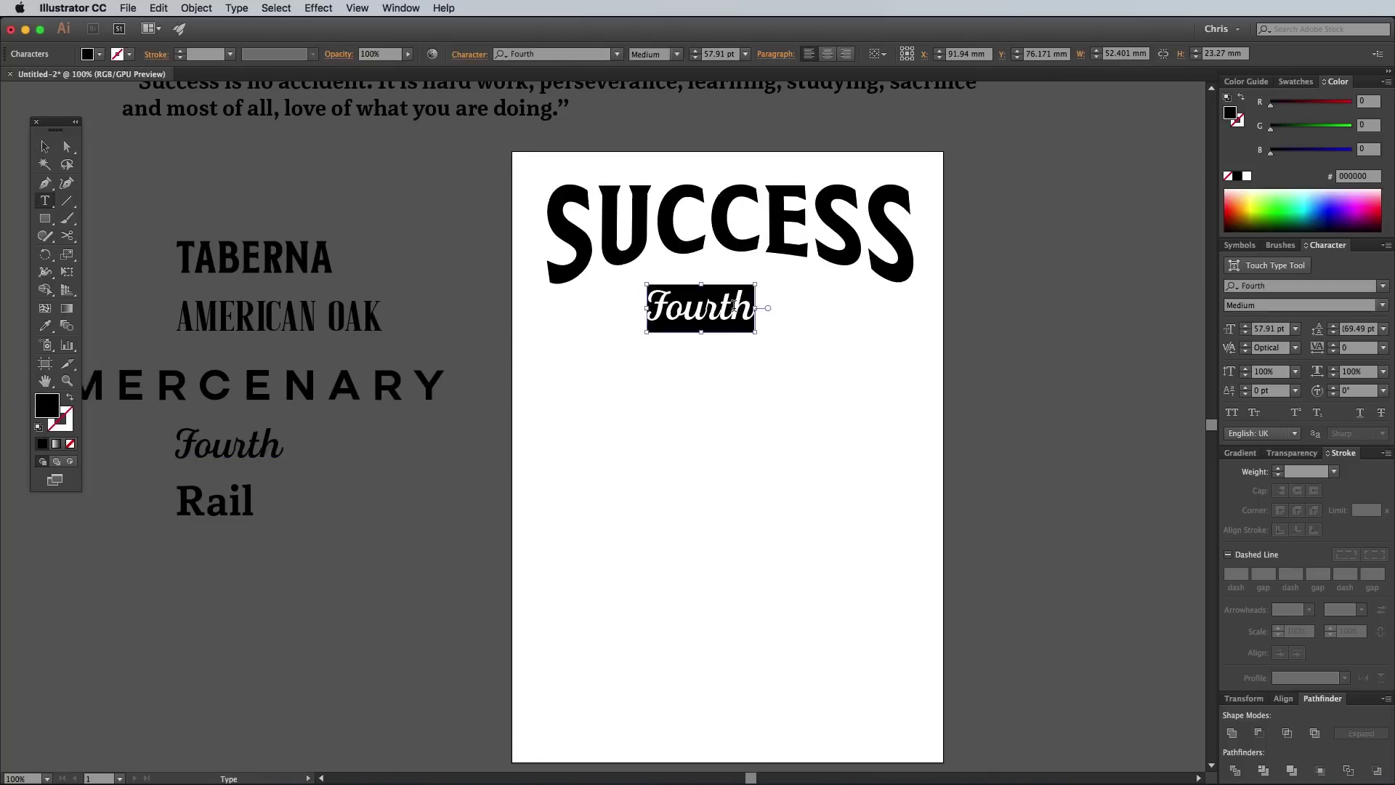
type("is no")
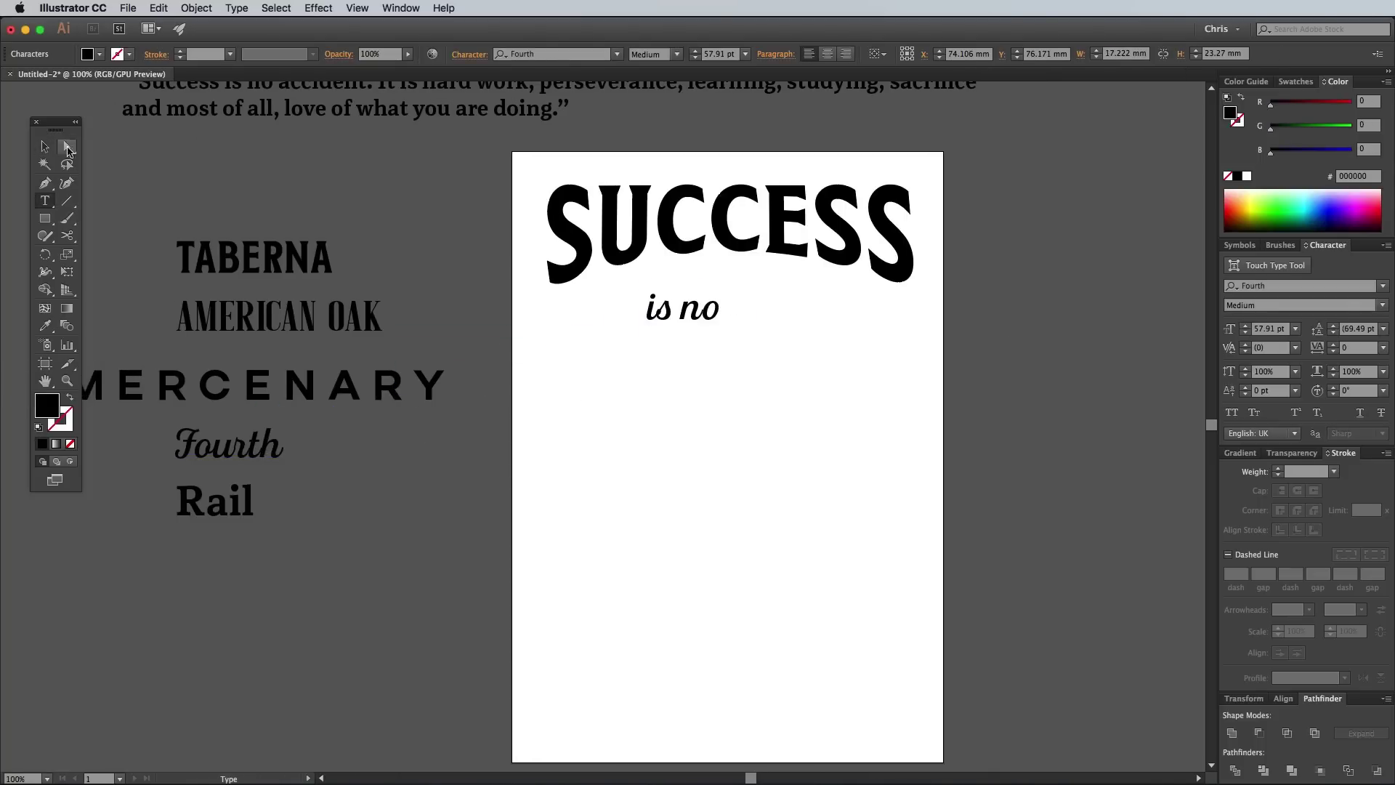
left_click(50, 148)
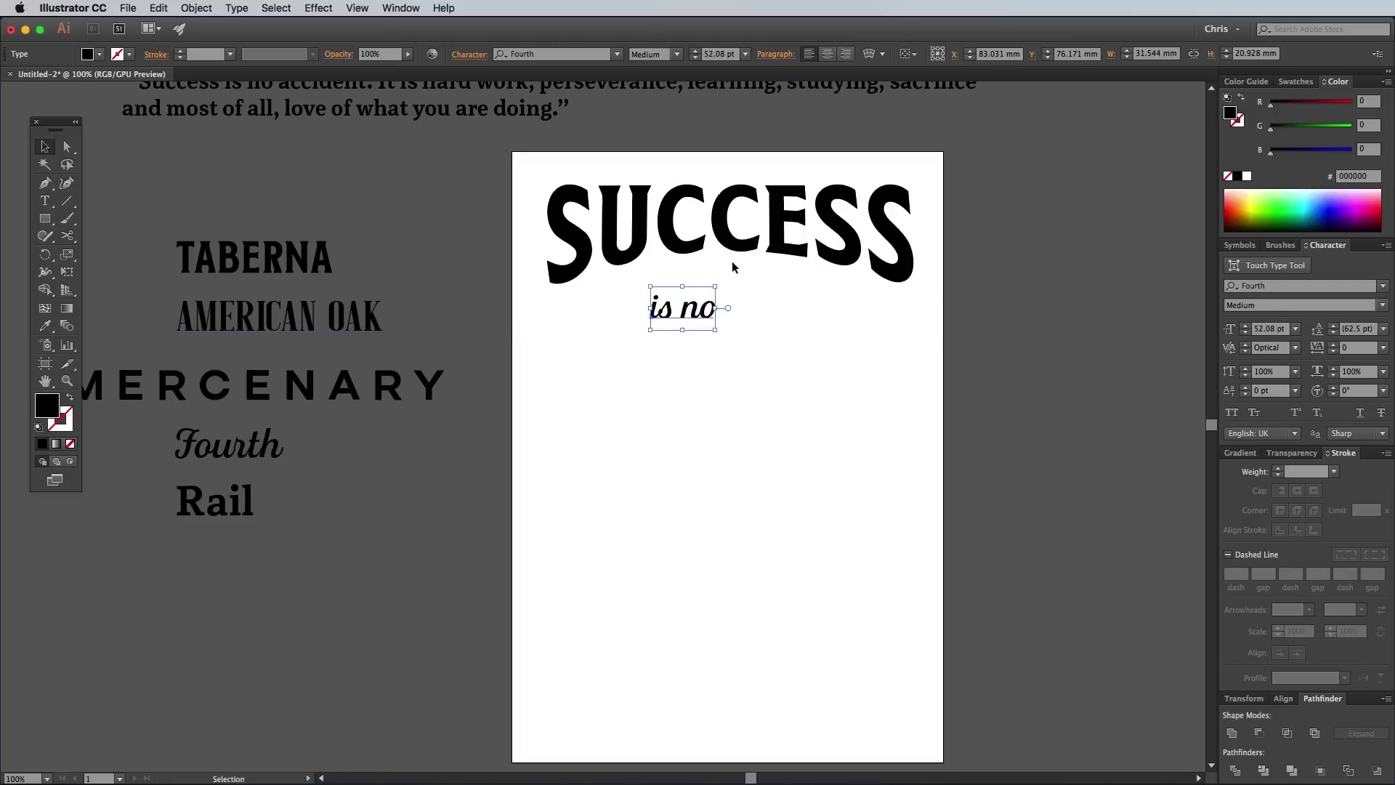
Centre 'is no' horizontally with SUCCESS and nudge it up close beneath the heading
left_click(746, 241, "shift")
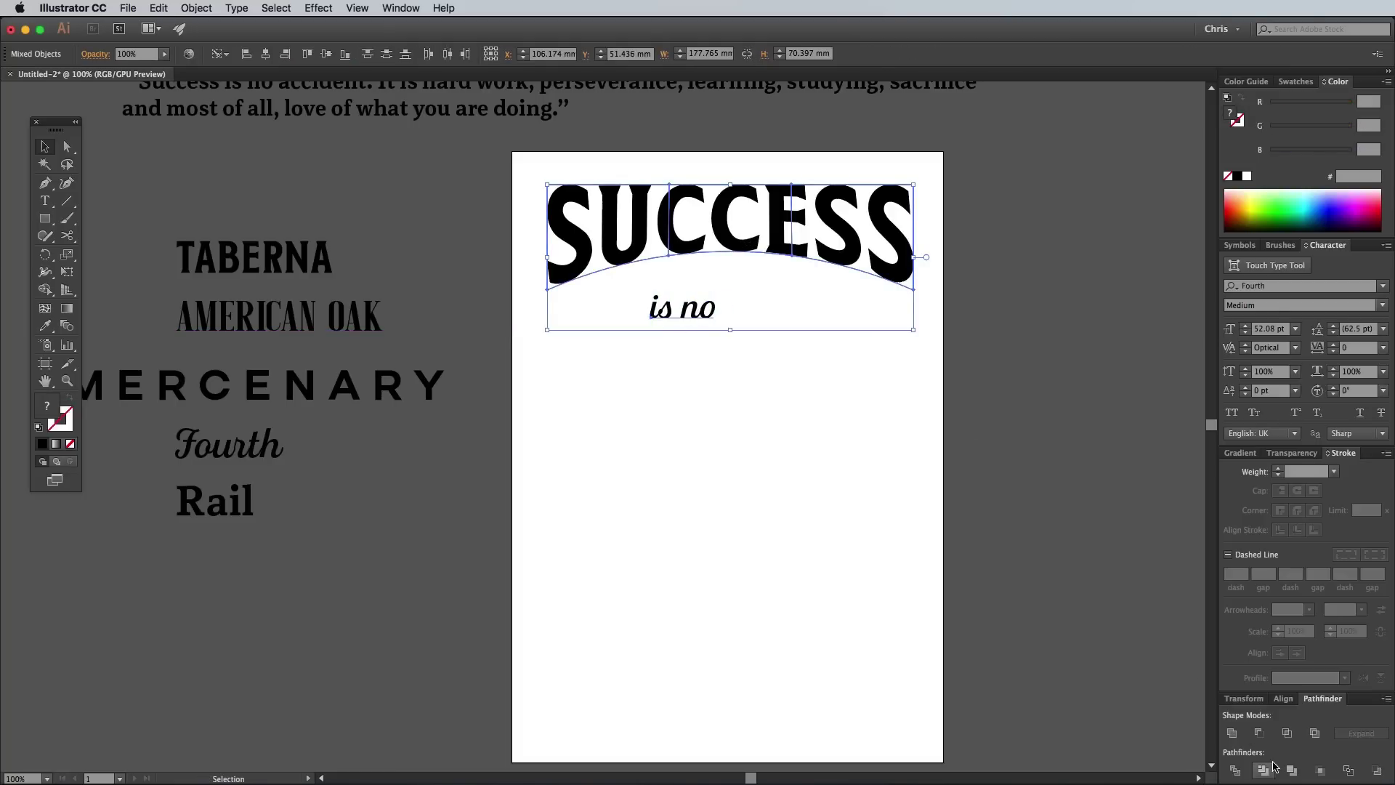
left_click(1283, 698)
left_click(1260, 594)
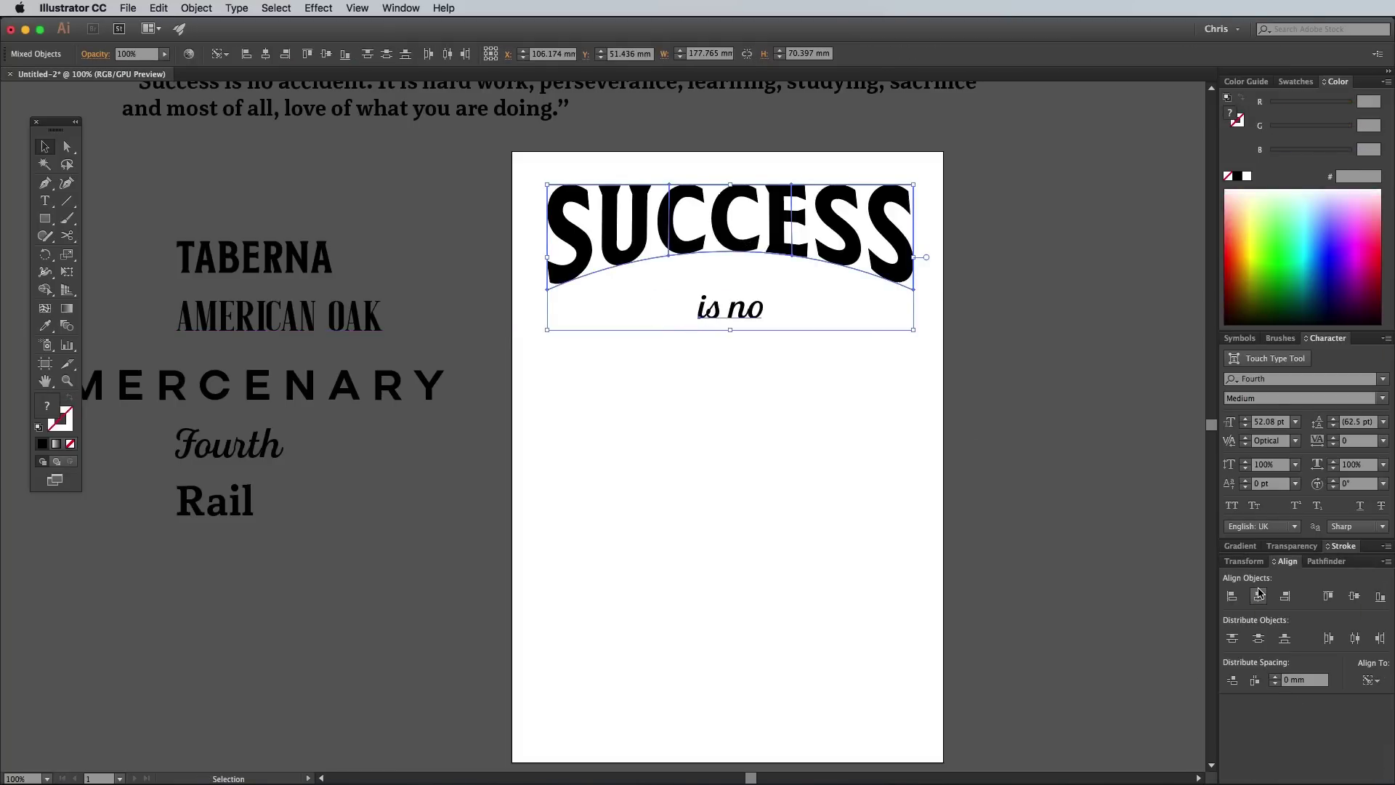
left_click(812, 372)
left_click(741, 312)
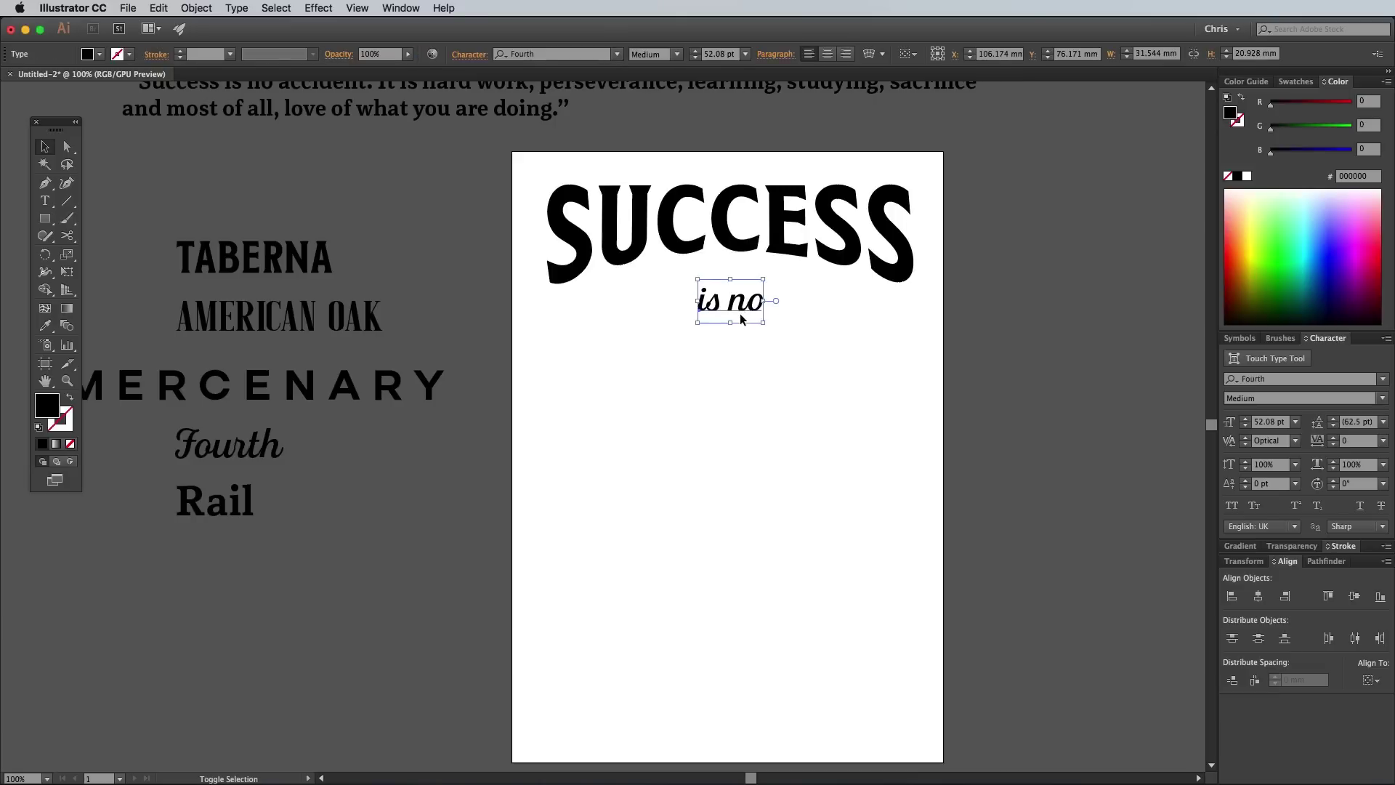
key("shift+Up")
key("shift+Up")
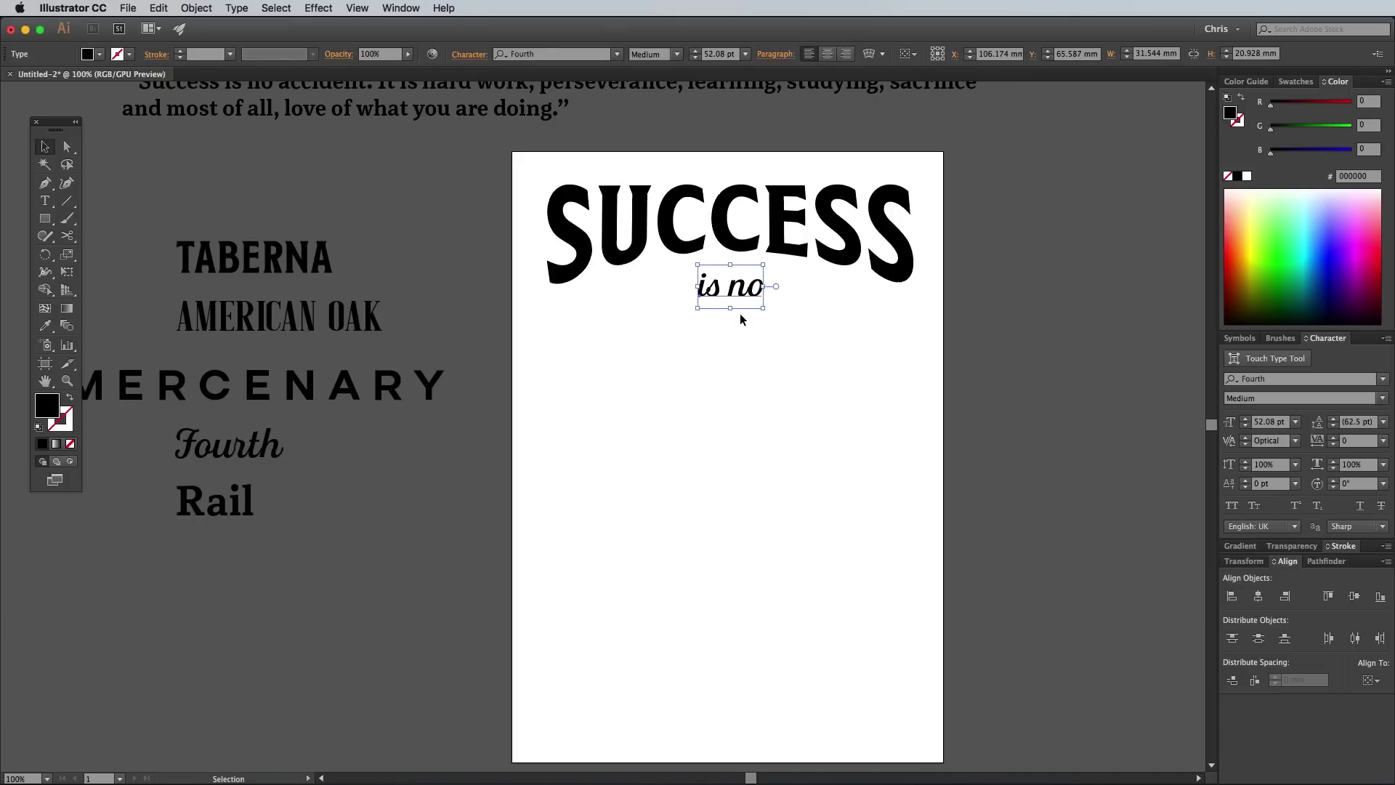
key("Up")
key("Up")
Draw a short horizontal line left of 'is no' with a 3 pt stroke
left_click(736, 346)
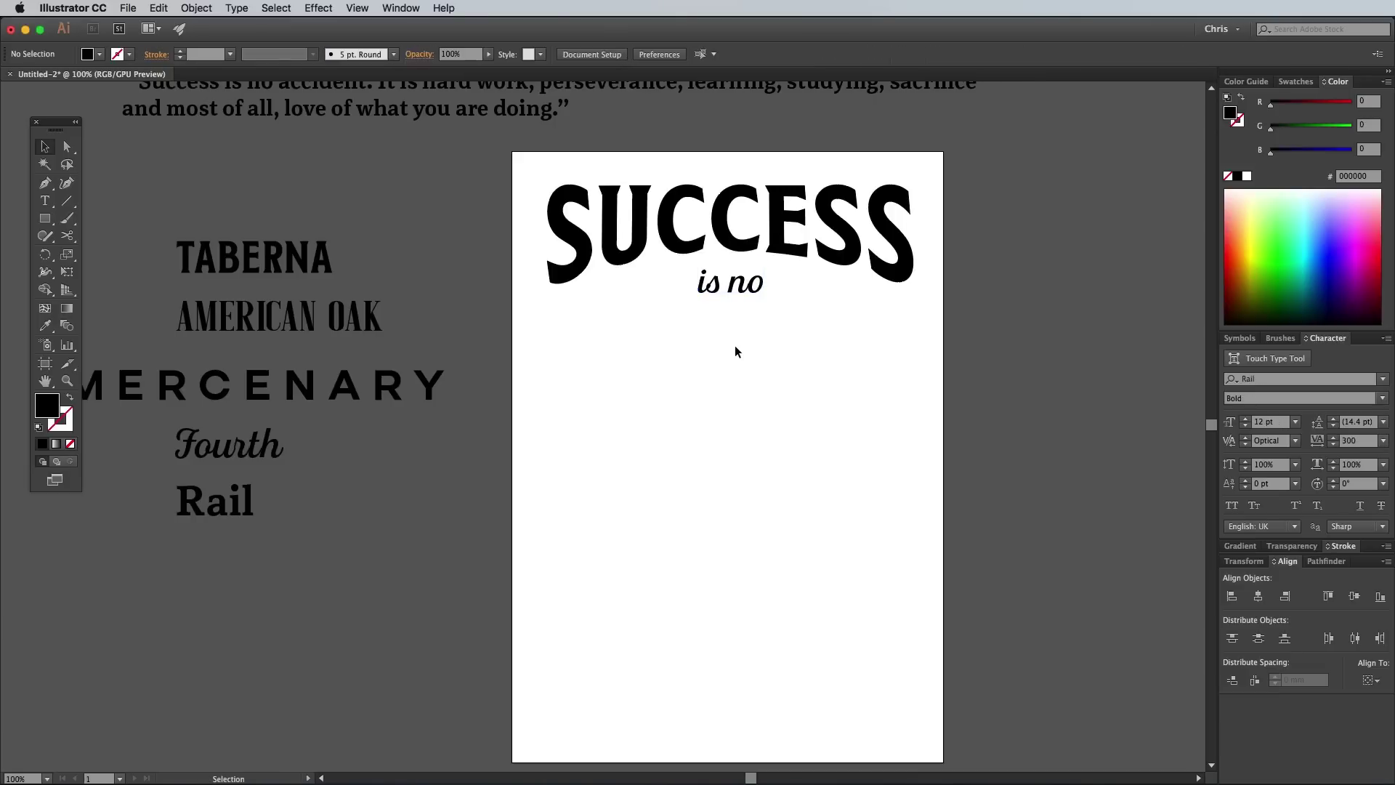
left_click_drag(548, 275, 679, 285)
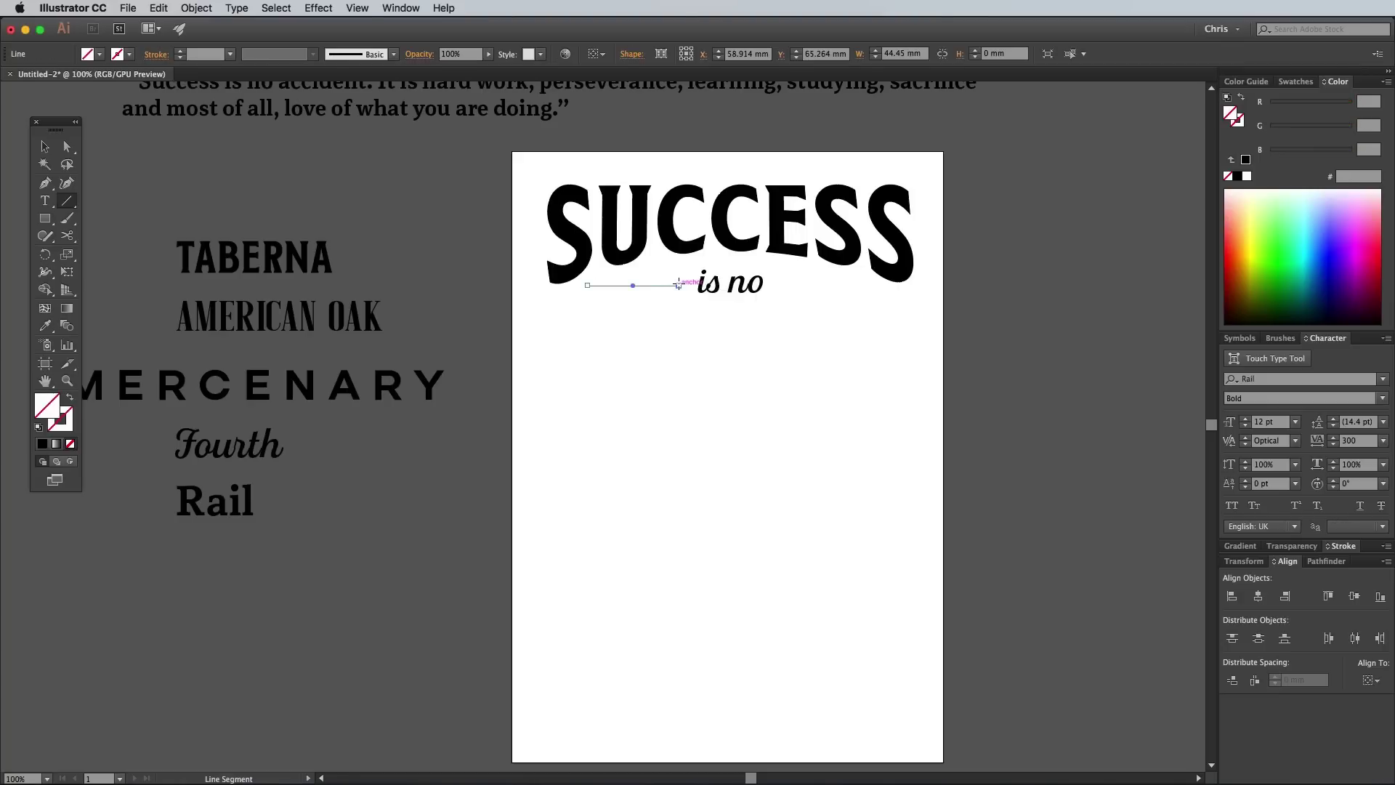
left_click(1341, 547)
left_click(1280, 549)
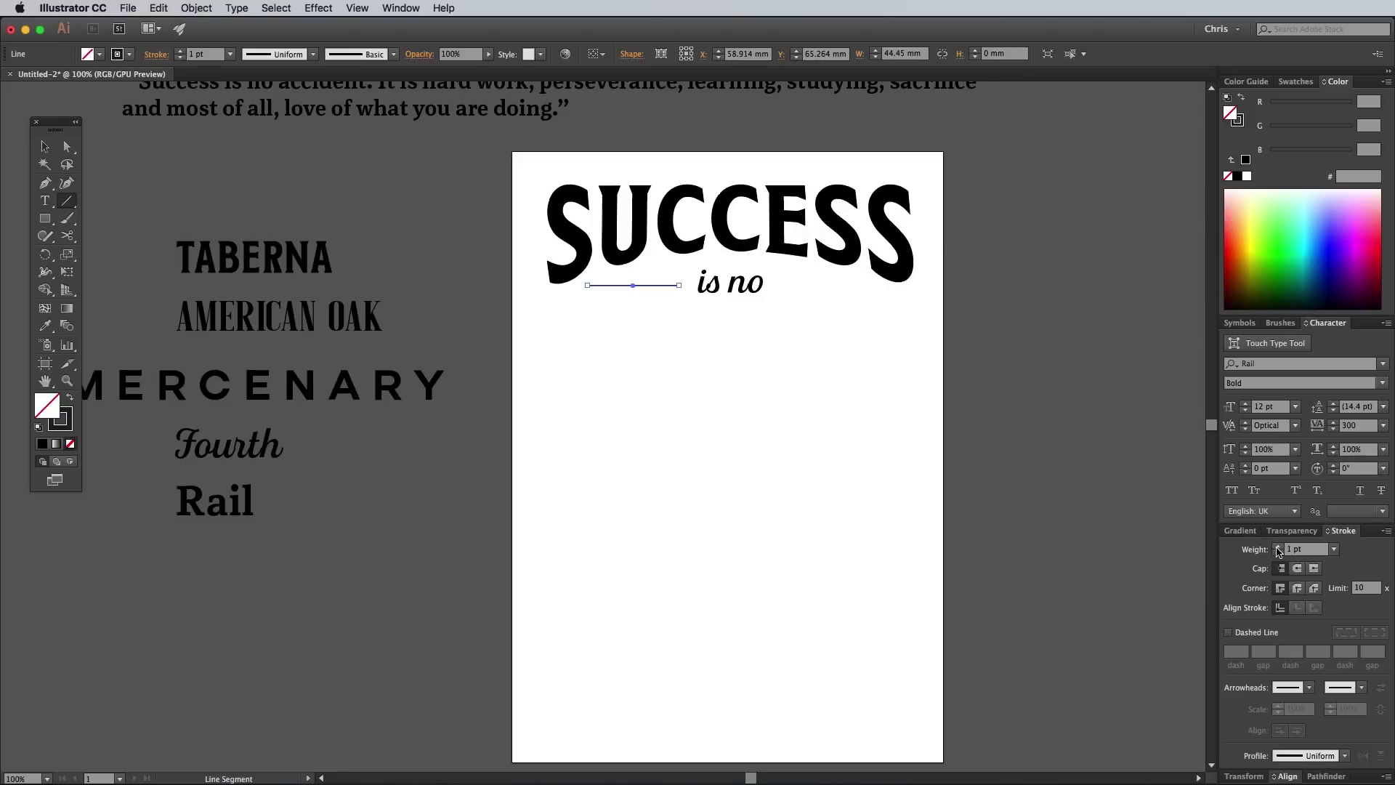
left_click(1298, 570)
Copy the line to the right of 'is no' and group the two rules
key("v")
left_click(658, 308)
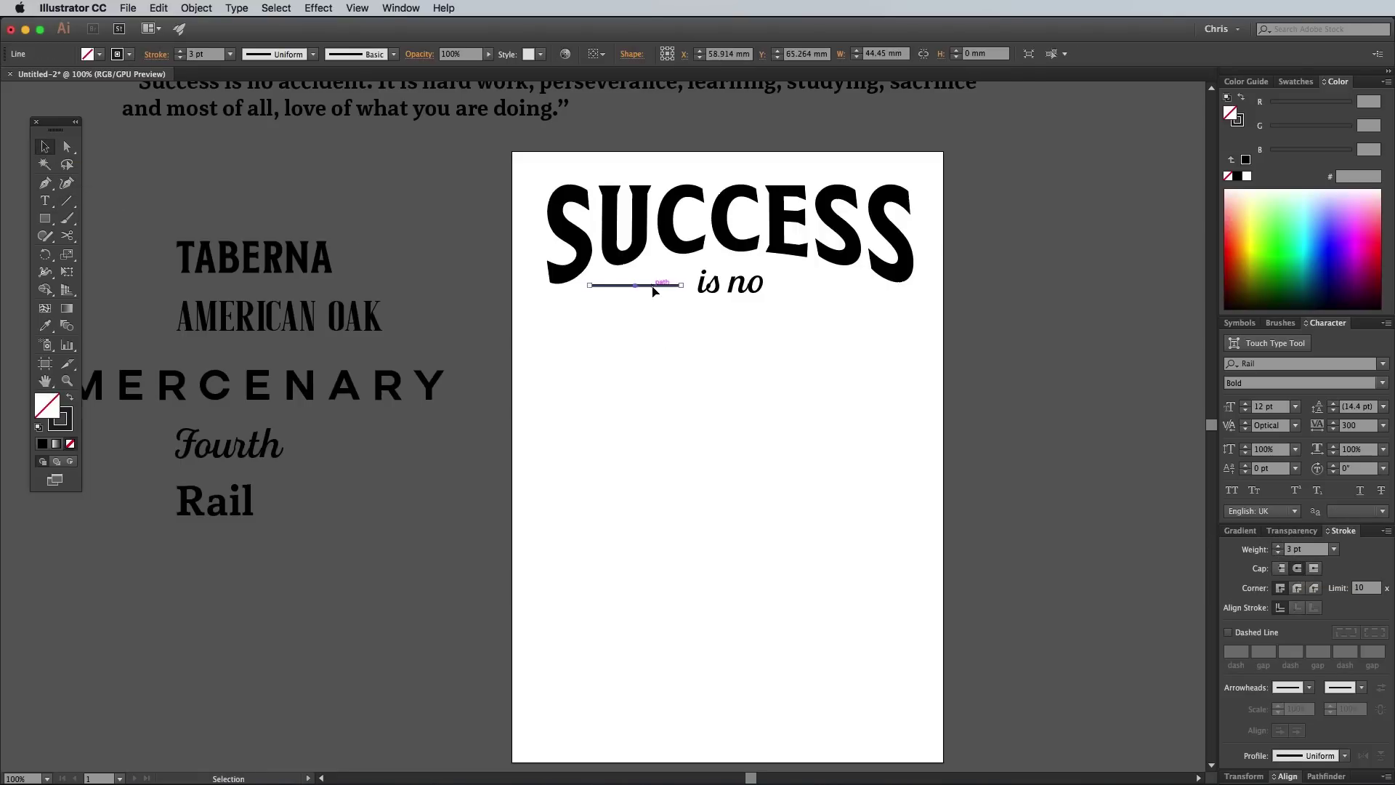
left_click_drag(653, 289, 841, 290)
left_click(647, 279, "shift")
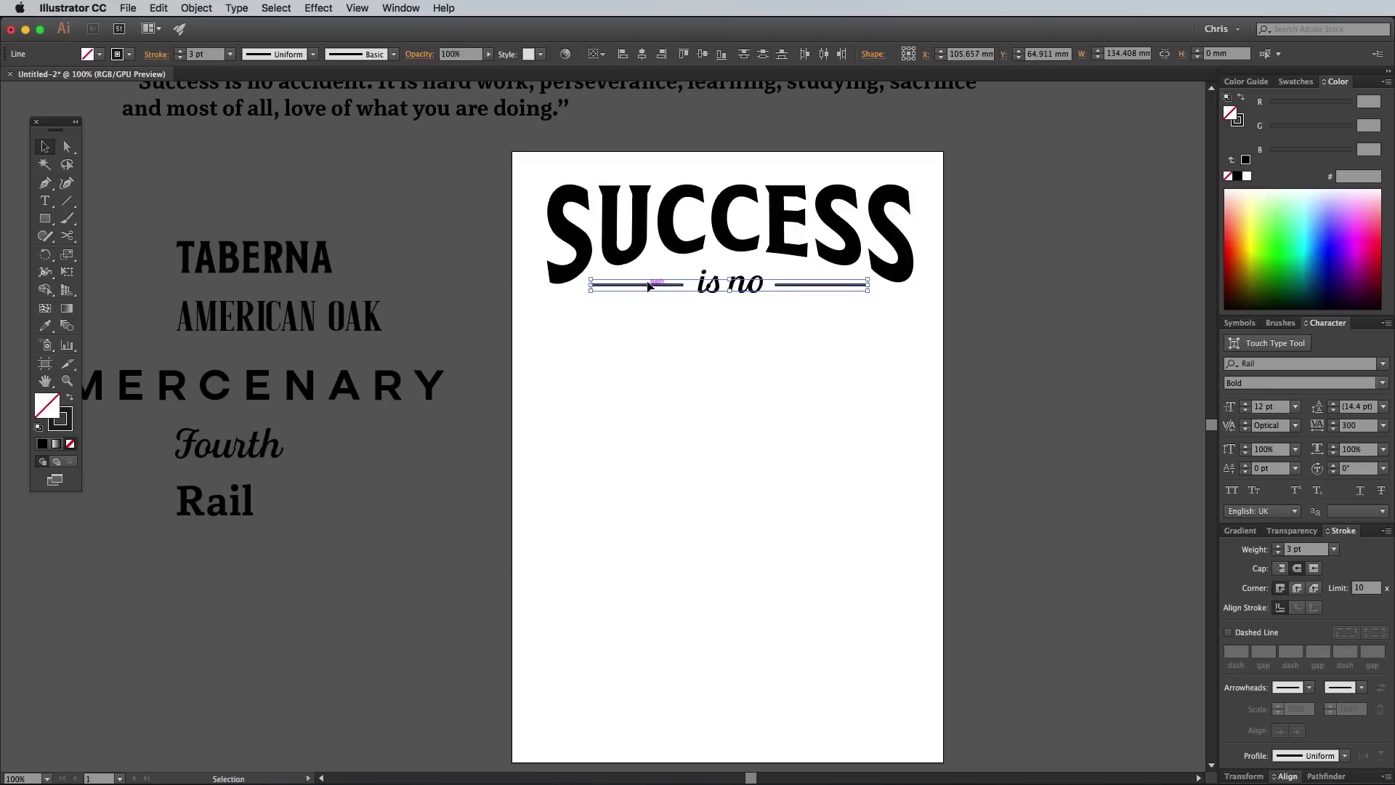
right_click(649, 289)
left_click(673, 354)
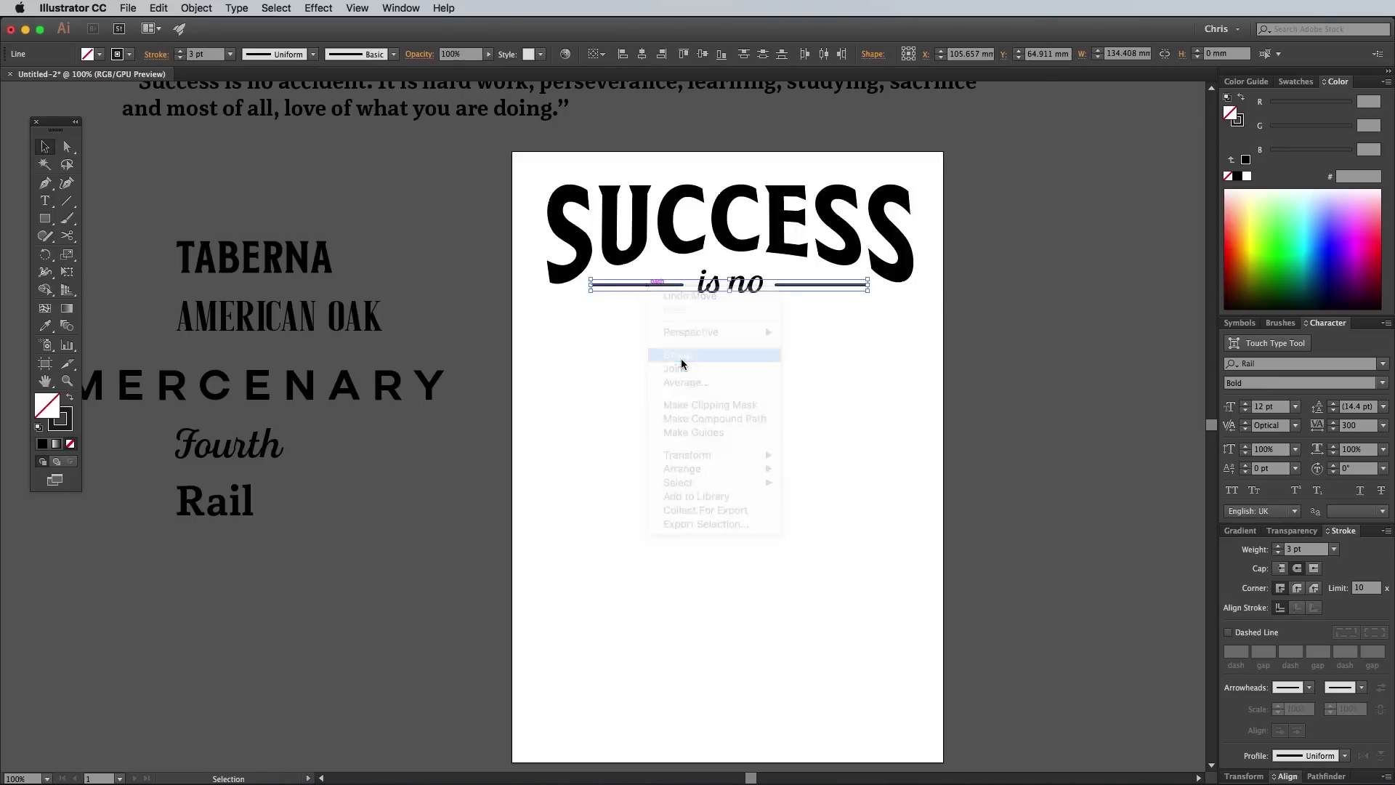
Centre the rule group and 'is no' horizontally together
left_click(745, 289, "shift")
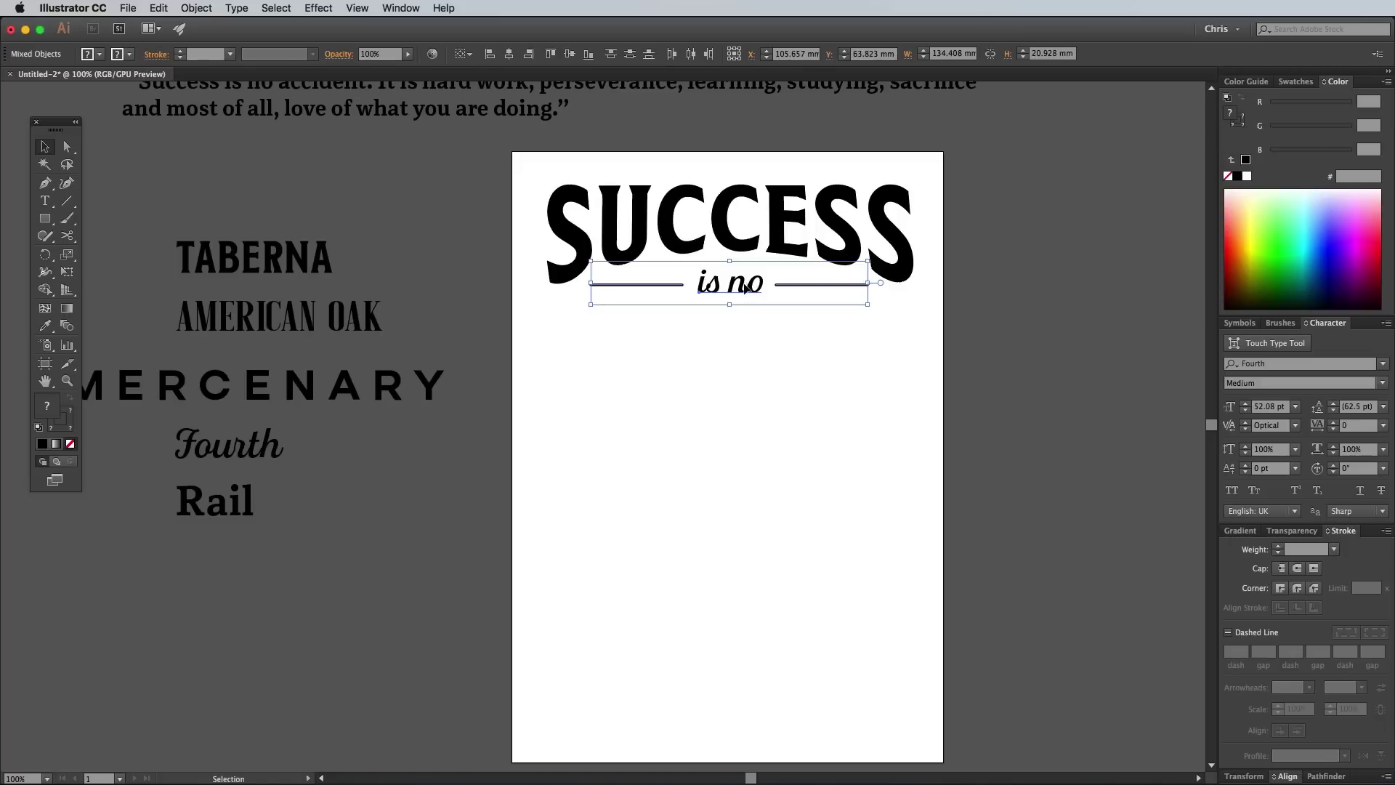
left_click(1286, 777)
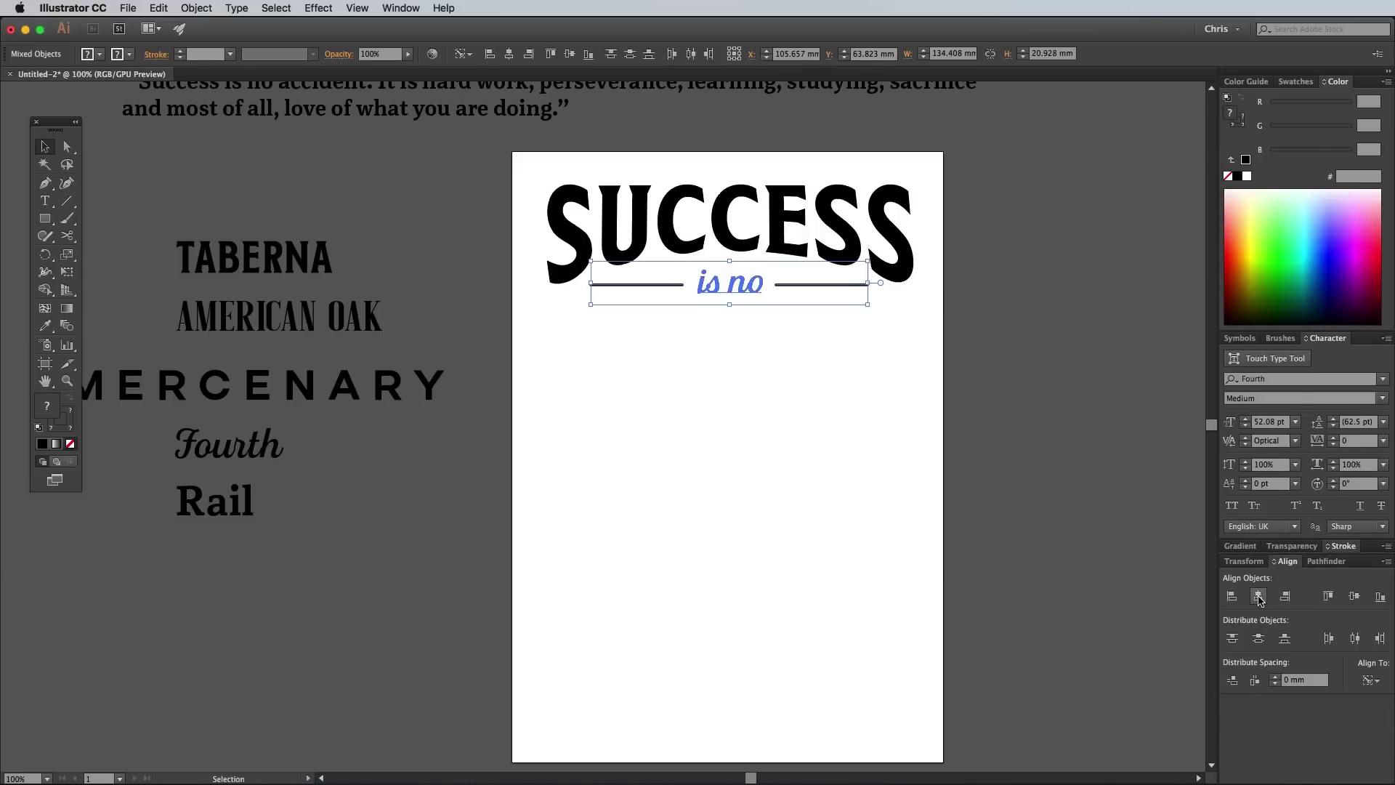
left_click(895, 487)
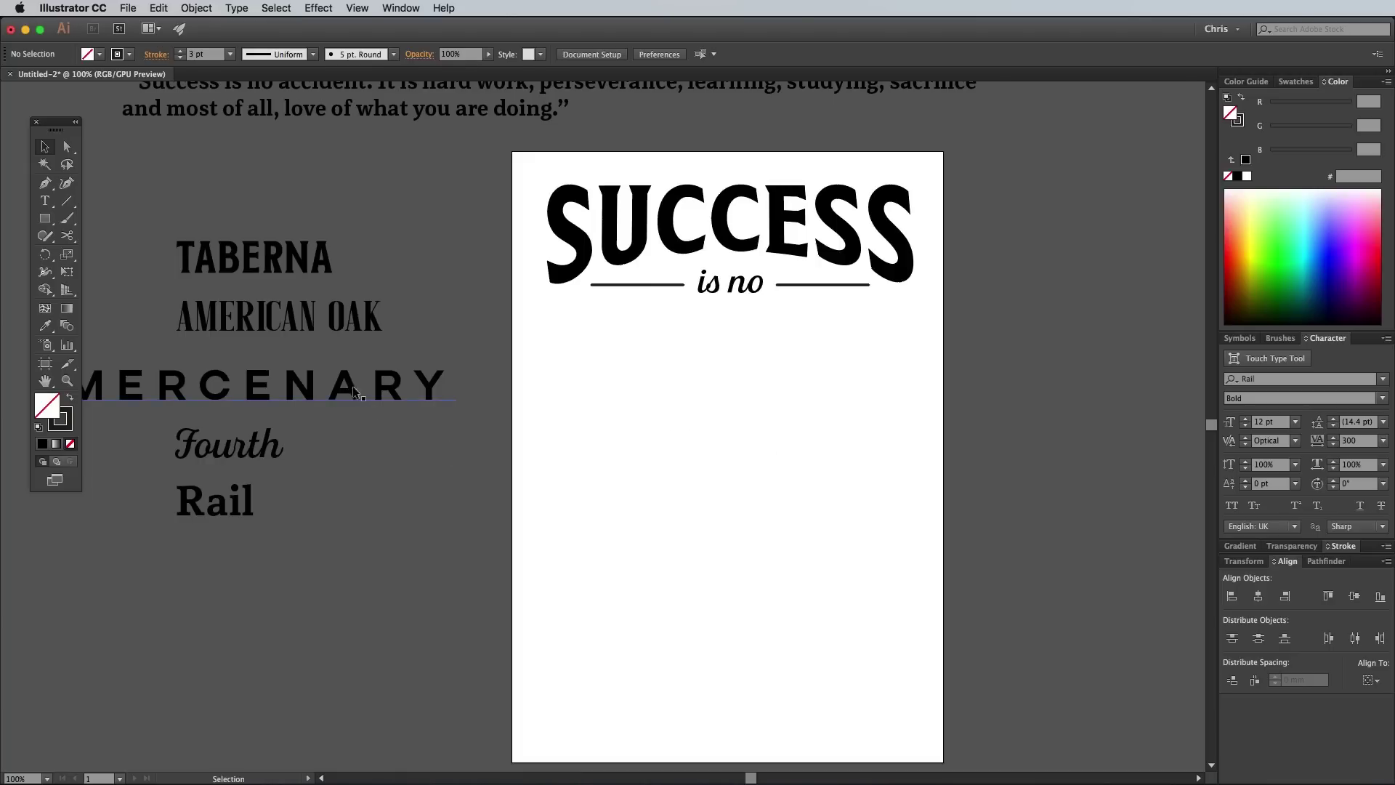
Copy MERCENARY below 'is no', retype it as ACCIDENT and stretch it under SUCCESS
left_click_drag(398, 384, 845, 370)
triple_click(817, 368)
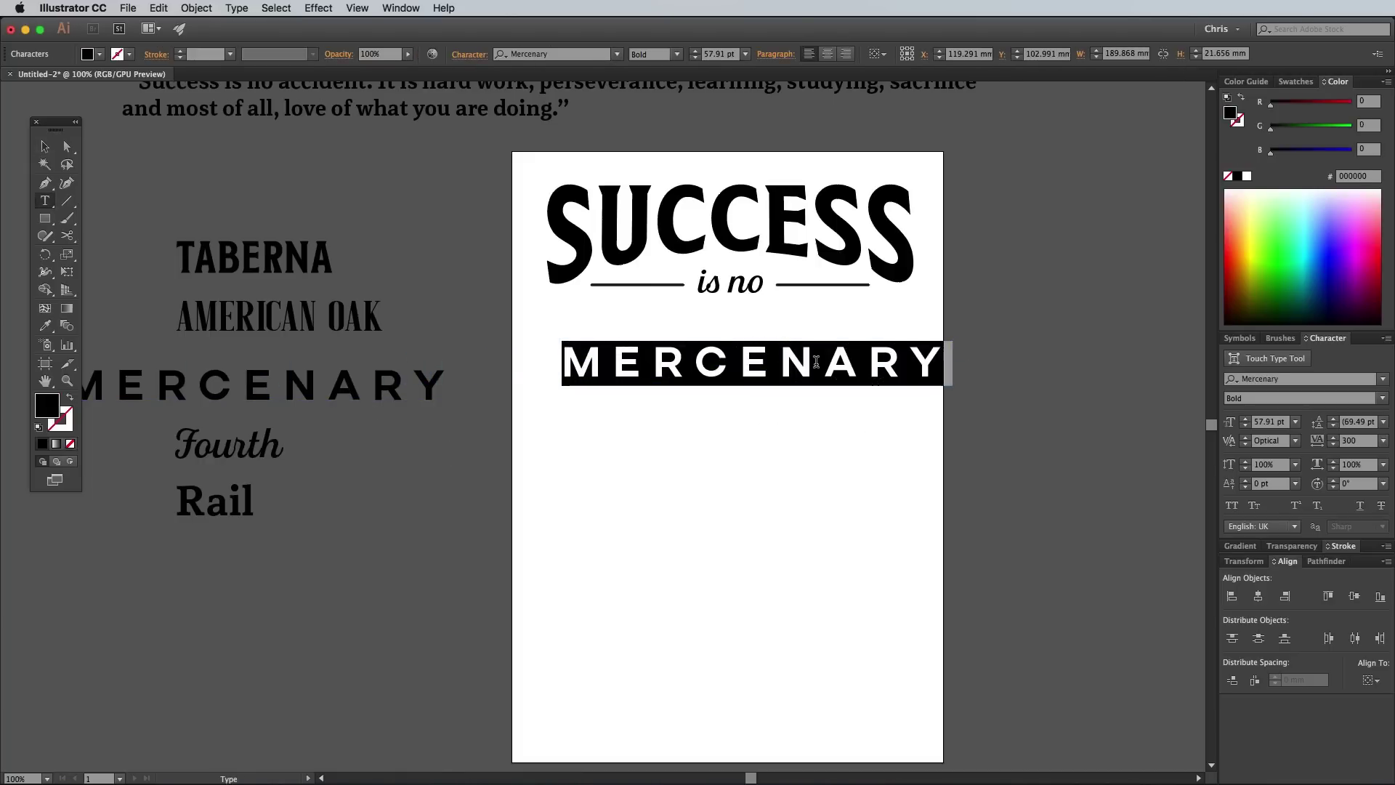
type("ACCID")
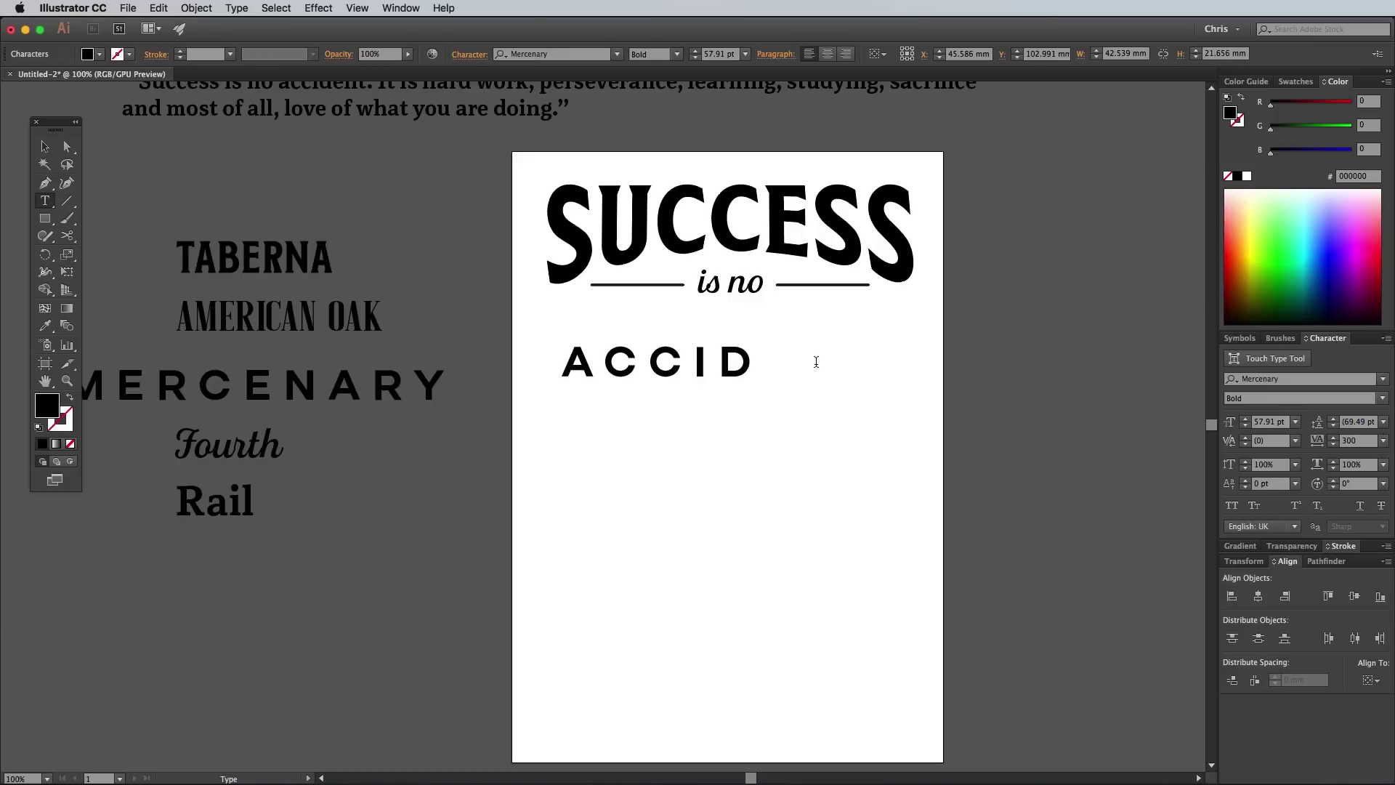
type("NENT")
left_click(46, 149)
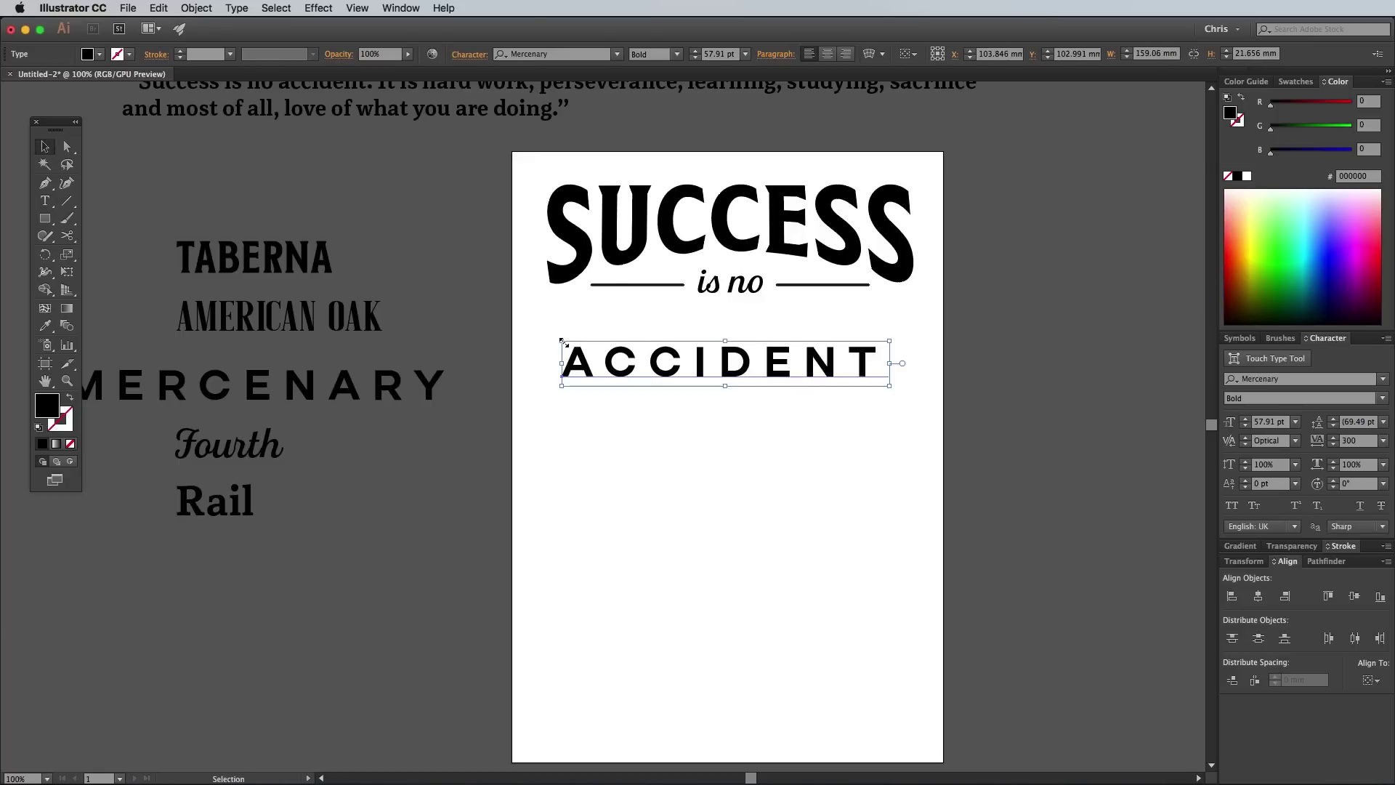
left_click_drag(564, 341, 548, 334)
left_click_drag(888, 349, 927, 353)
left_click(655, 448)
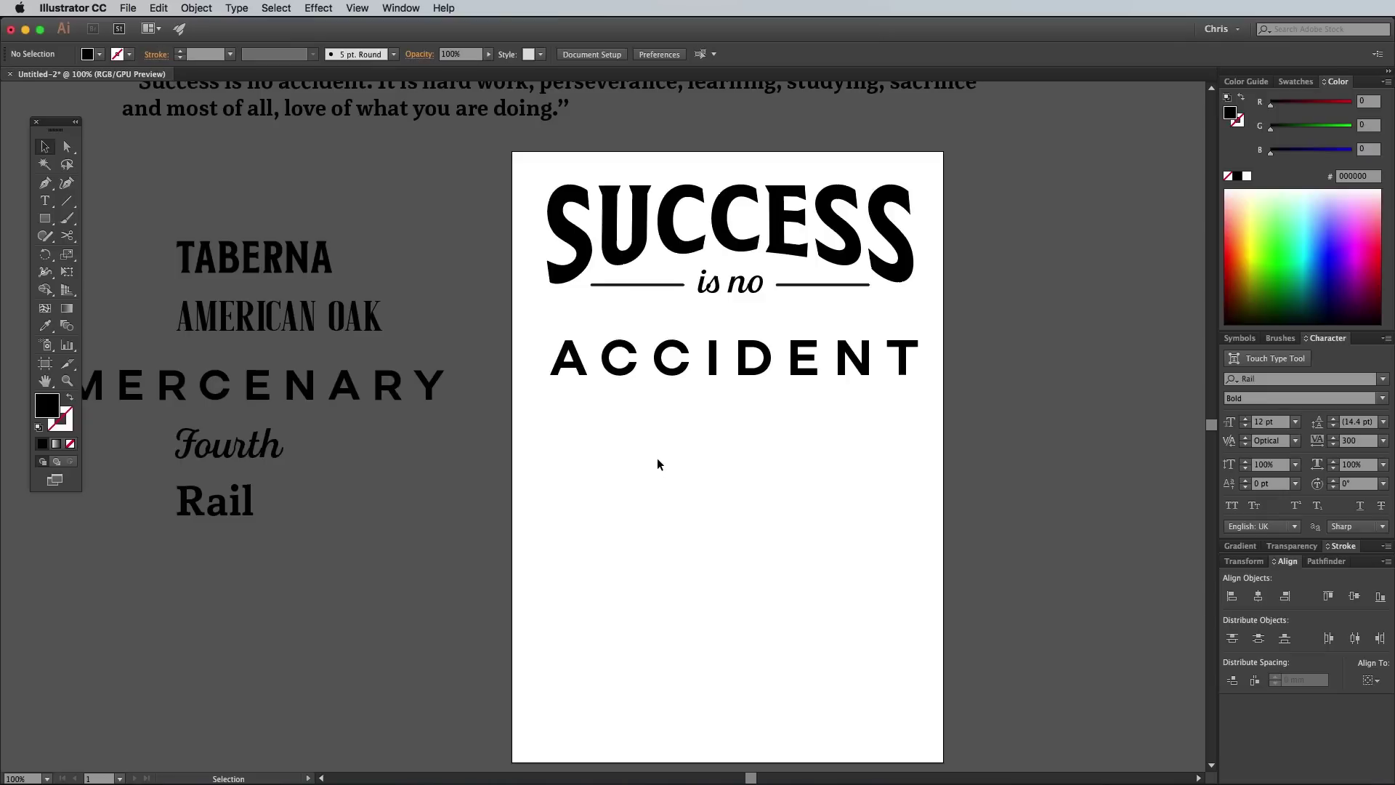
Show rulers, set vertical guides at SUCCESS's edges, and scale ACCIDENT to fit between them
key("a")
key("super+r")
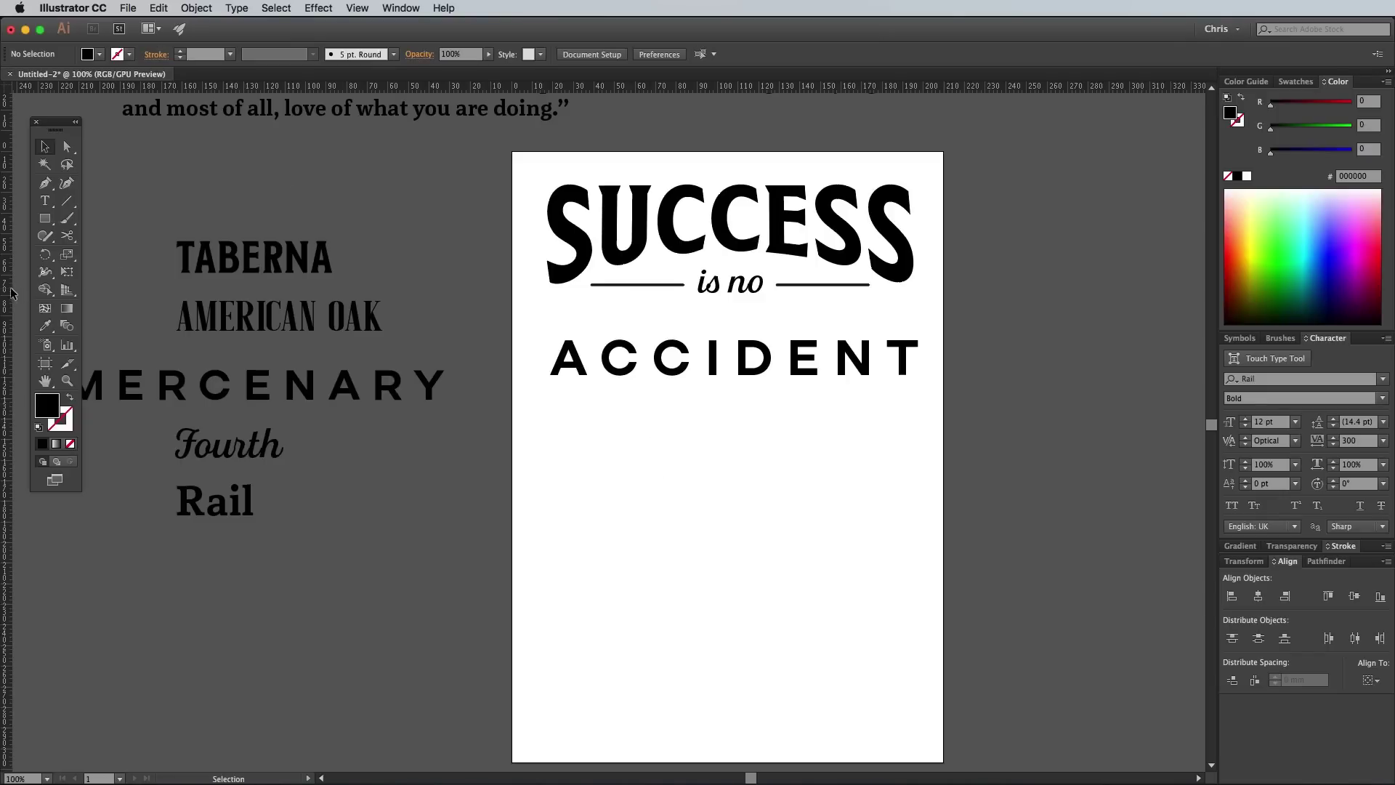
left_click_drag(505, 314, 548, 313)
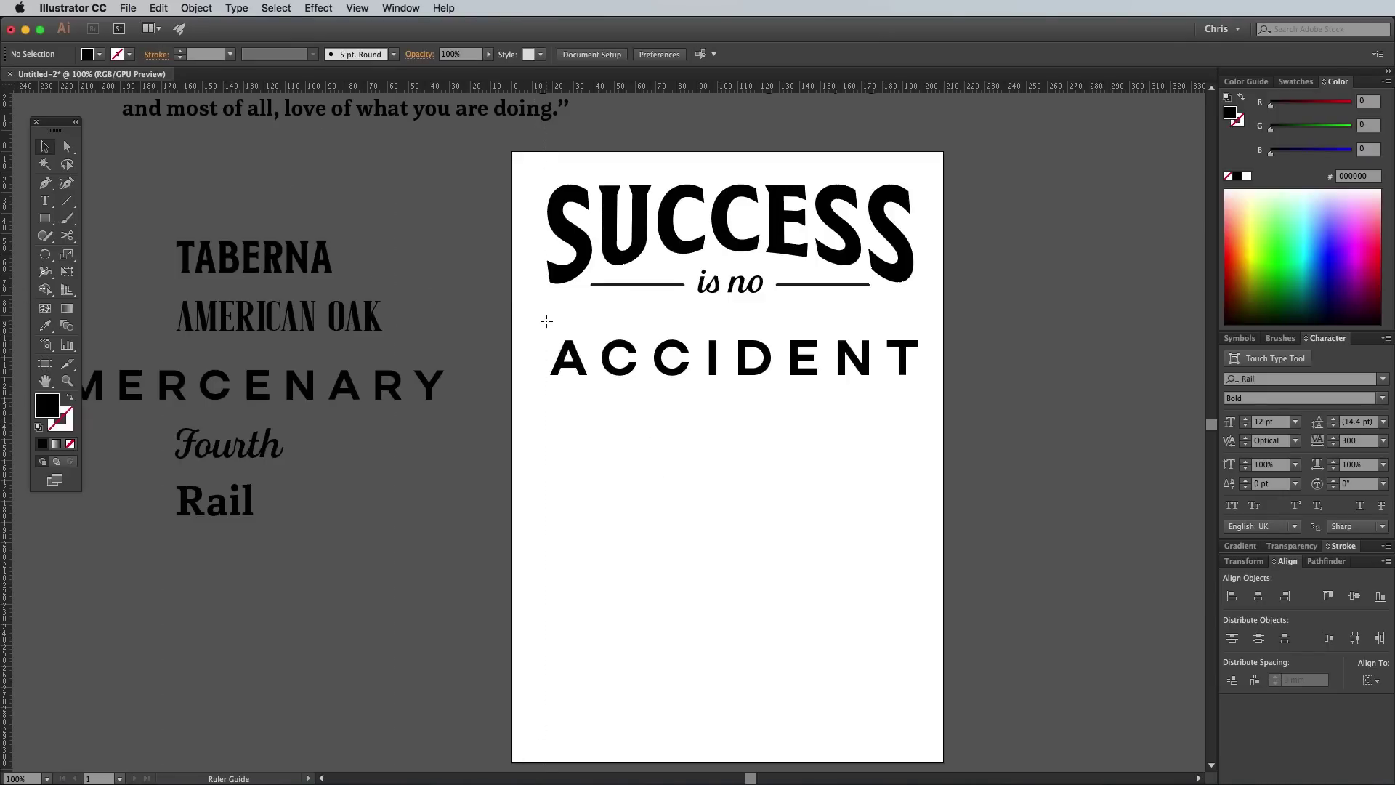
left_click_drag(6, 417, 918, 417)
left_click(800, 371)
left_click_drag(547, 319, 545, 311)
left_click(645, 405)
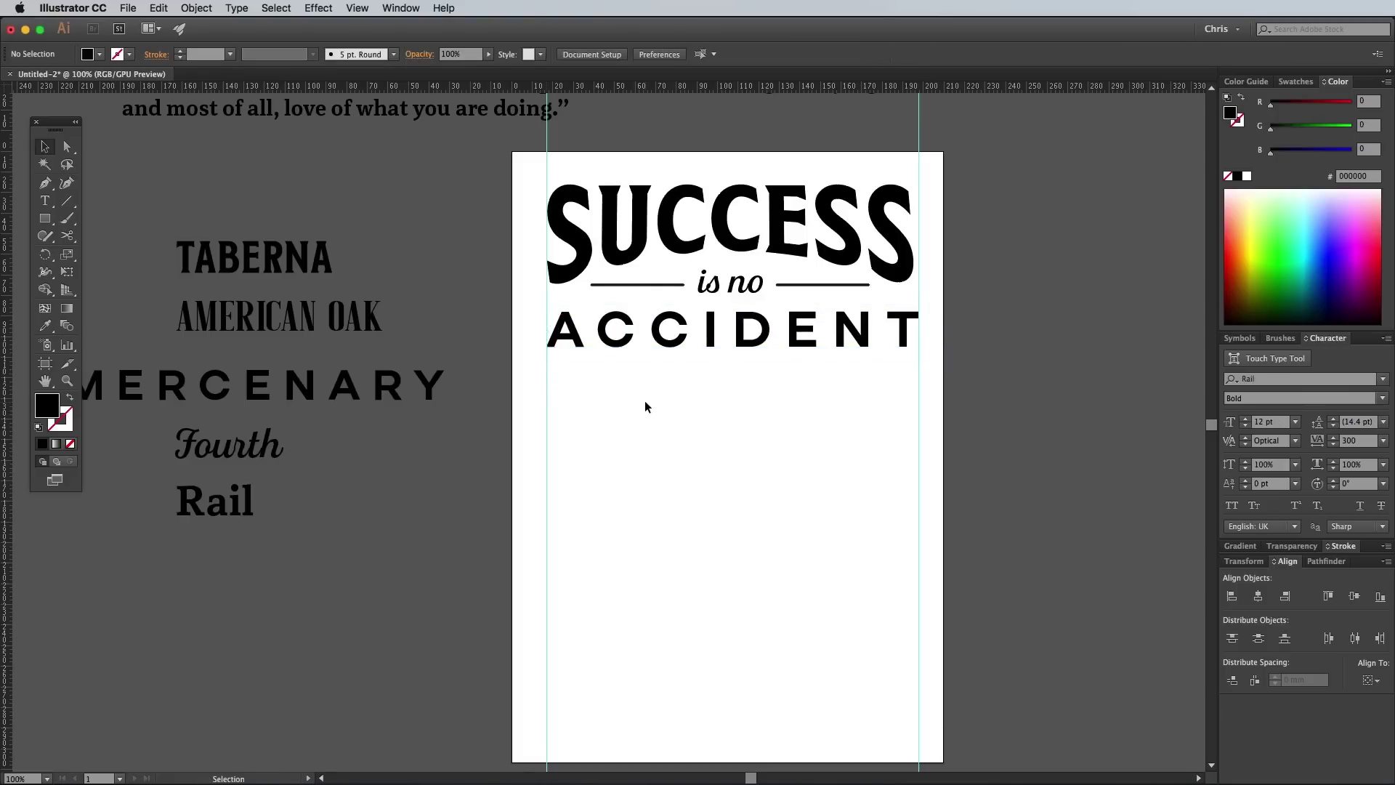
Paste the rule group as 'It is', place HARD WORK, and fit PERSEVERANCE and LEARNING beside it
key("ctrl+v")
key("ctrl+v")
left_click_drag(722, 468, 739, 451)
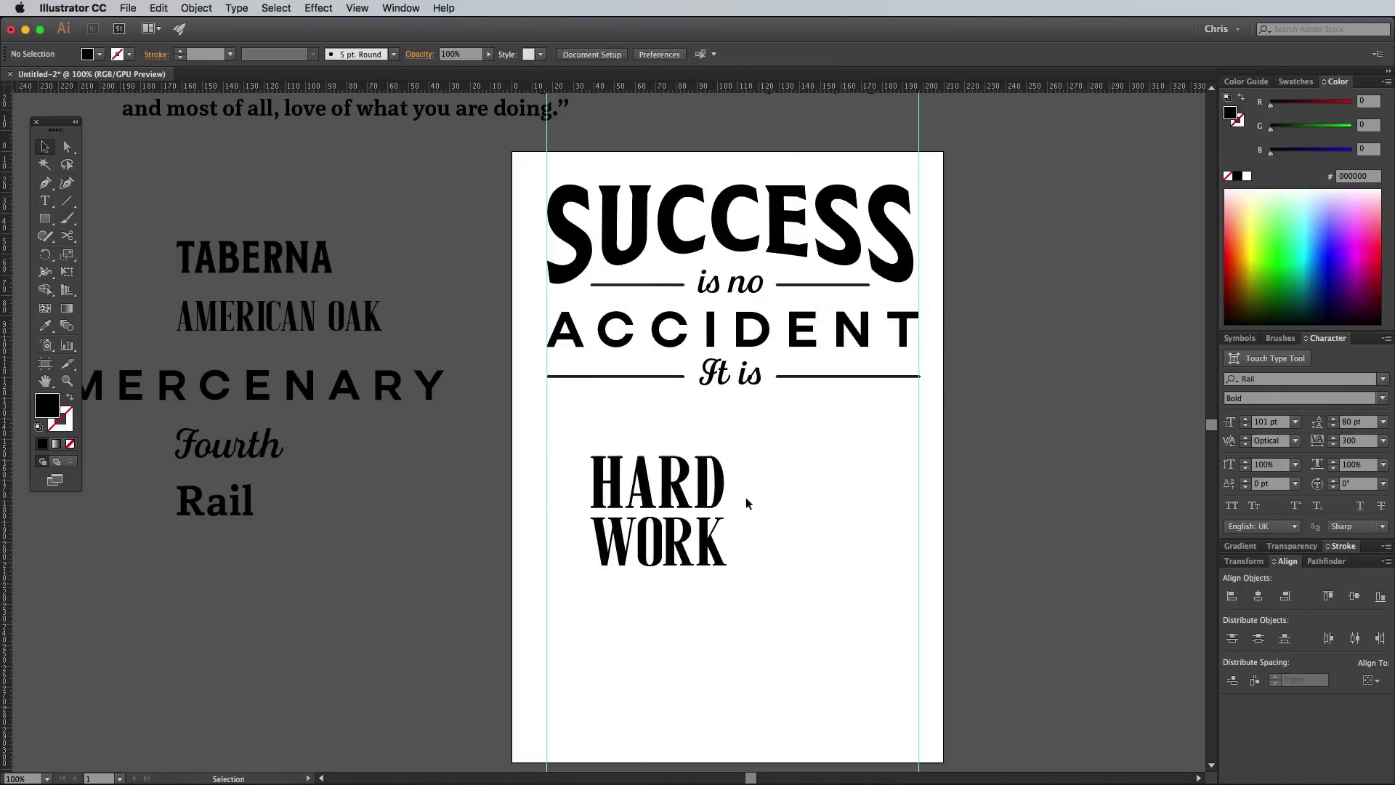
type("Per")
left_click_drag(982, 439, 770, 444)
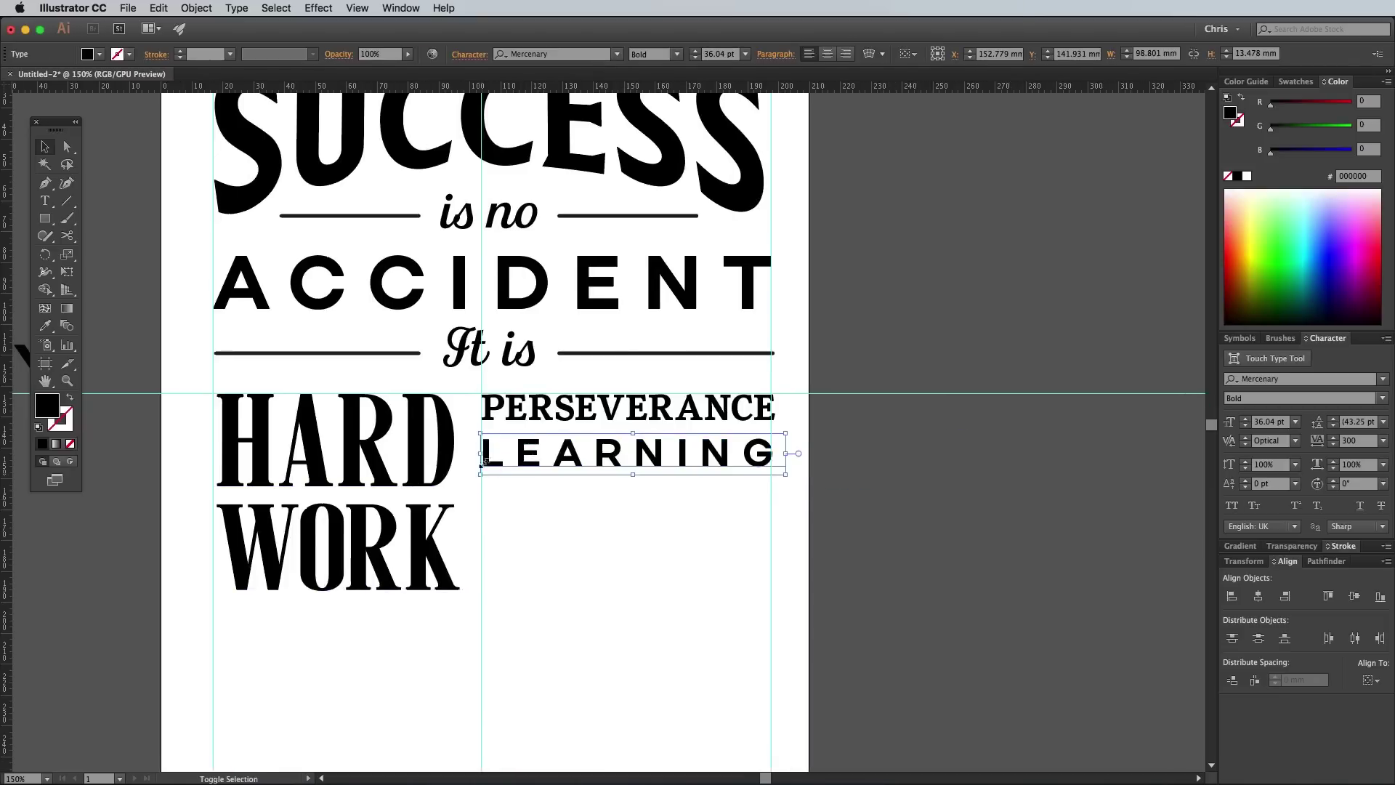
left_click_drag(481, 433, 475, 431)
Warp LEARNING into an arch and apply it
key("ctrl+alt+shift+w")
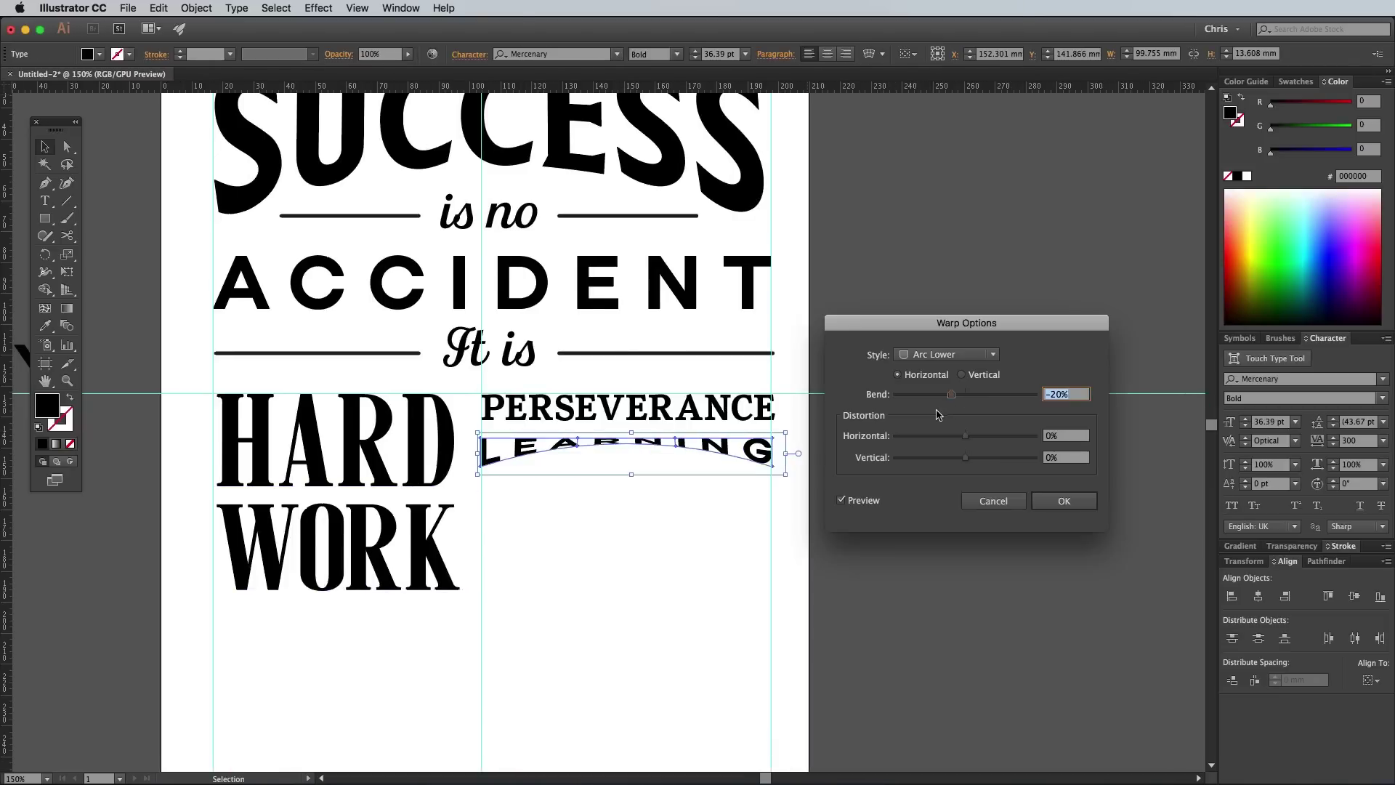
left_click_drag(980, 399, 986, 399)
key("Return")
left_click(765, 517)
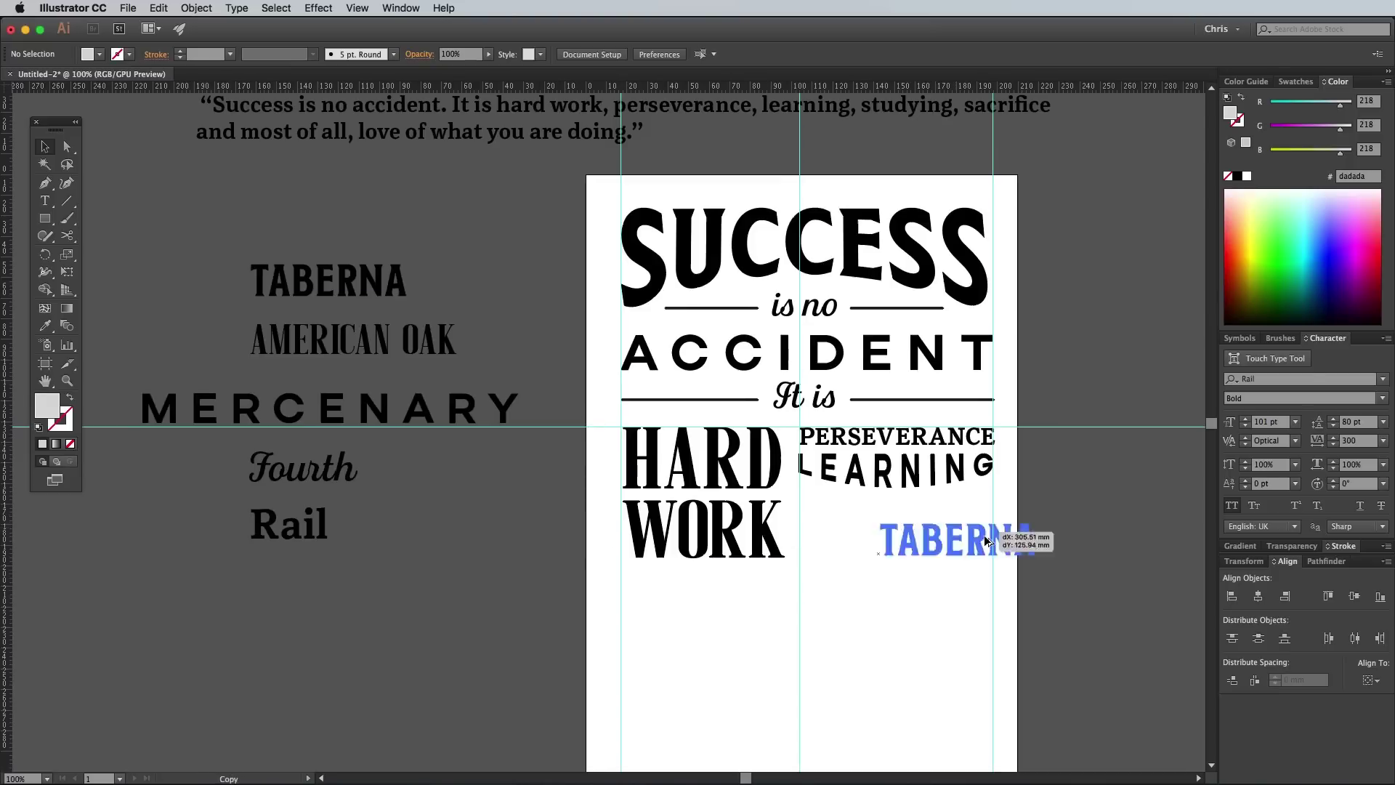
type("ST")
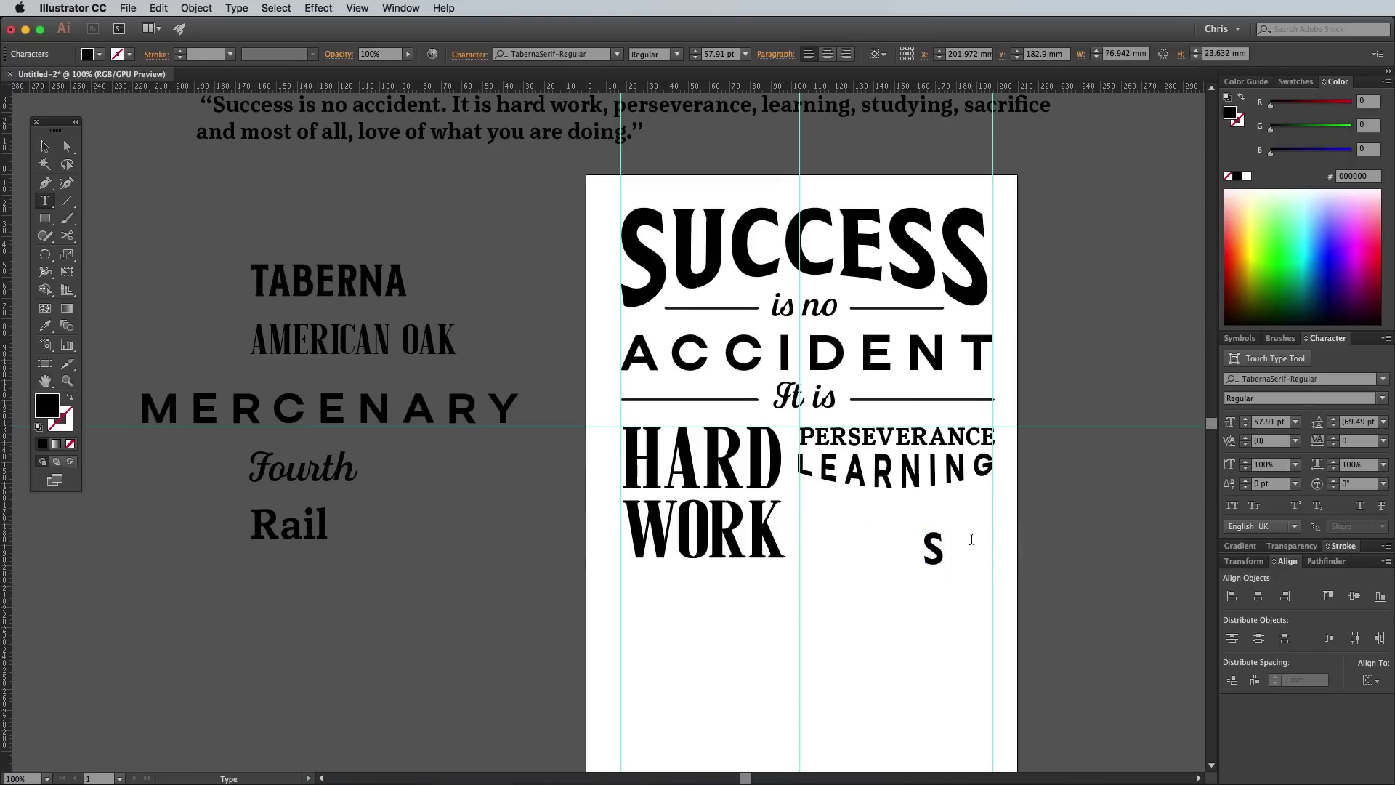
type("UDYING")
Place STUDYING under LEARNING, warp it with Arc Upper reversed, and nudge it up
left_click(44, 145)
left_click_drag(981, 548, 866, 505)
left_click_drag(971, 531, 990, 537)
key("ctrl+plus")
key("ctrl+plus")
key("ctrl+plus")
scroll(823, 403, "right", 10)
key("alt+shift+ctrl+w")
left_click(947, 355)
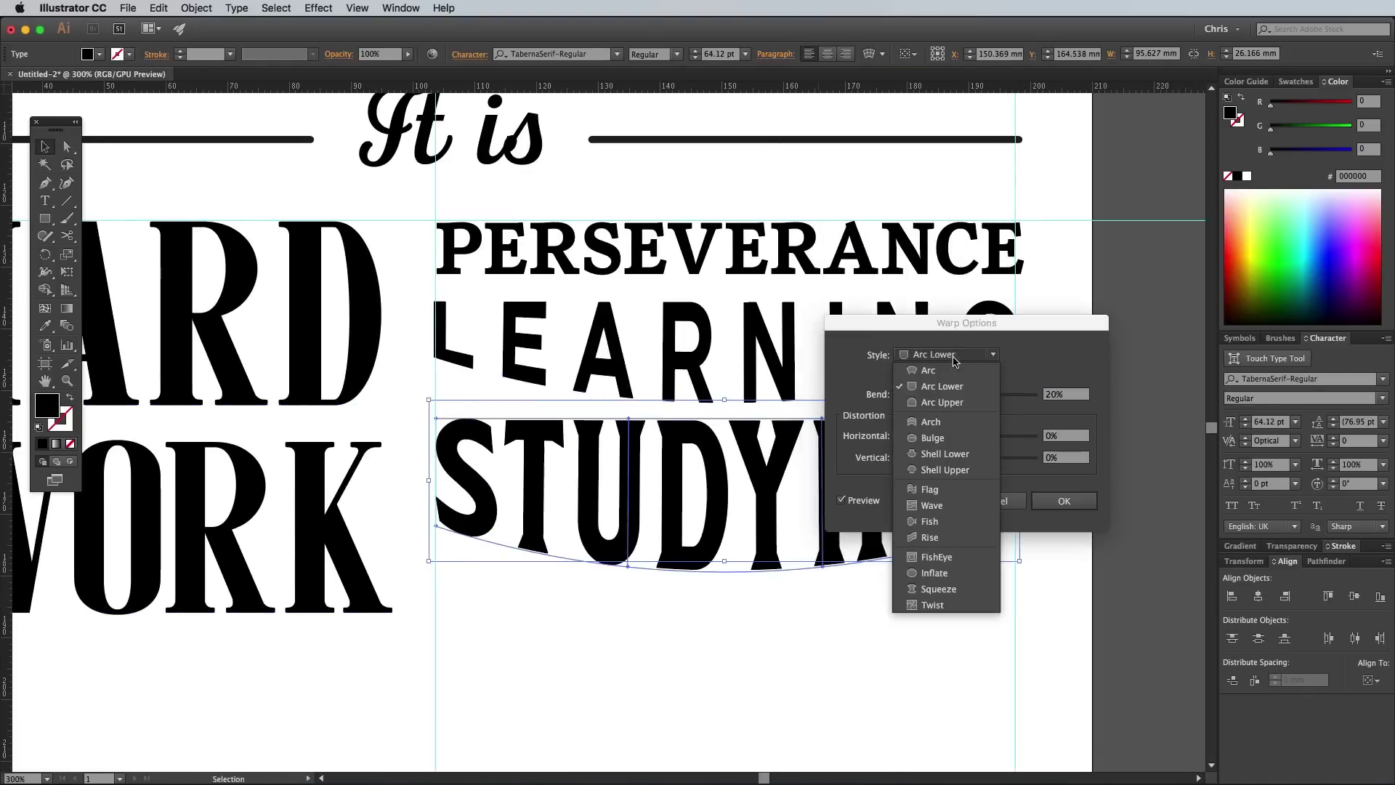
left_click(937, 396)
key("shift+Down")
key("shift+Down")
key("shift+Down")
left_click(1062, 500)
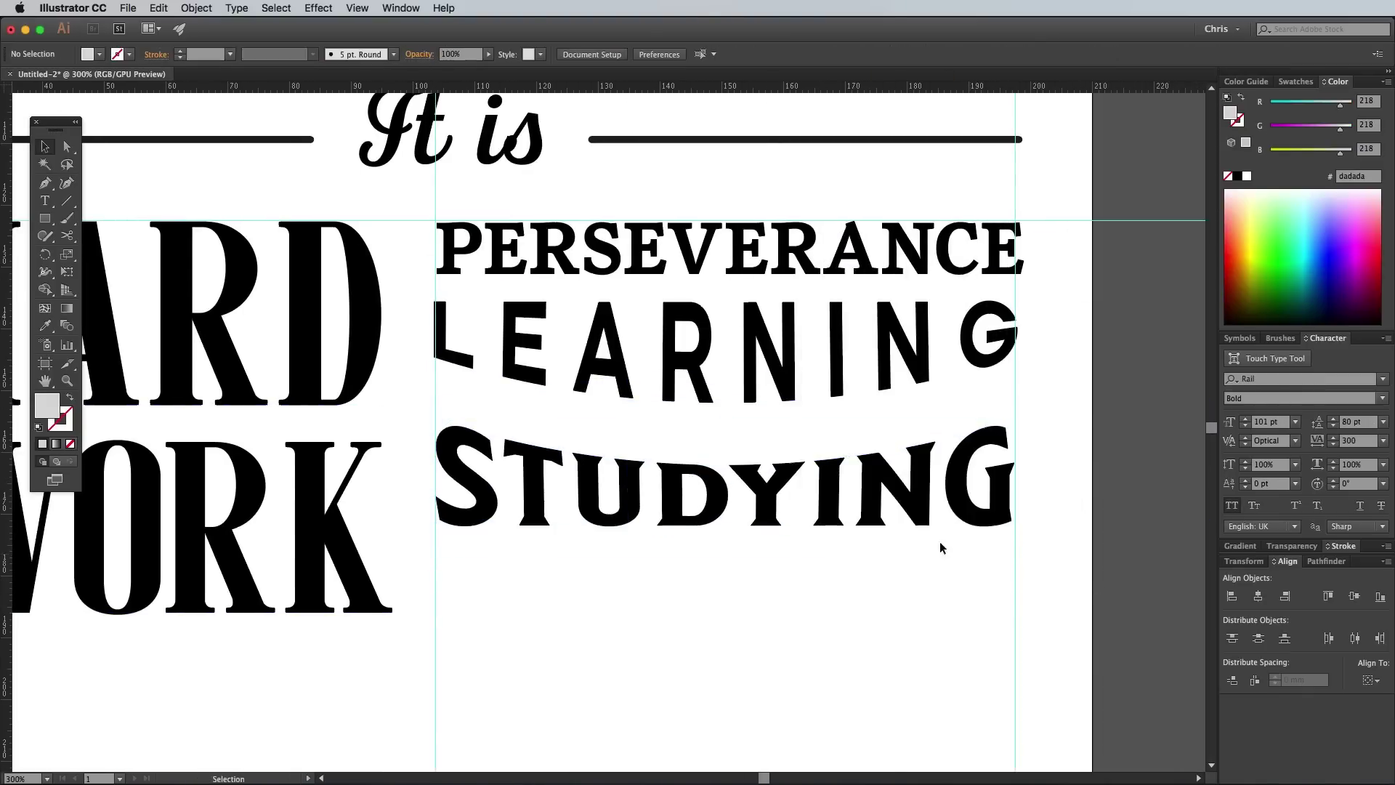
key("Up")
key("Up")
key("Up")
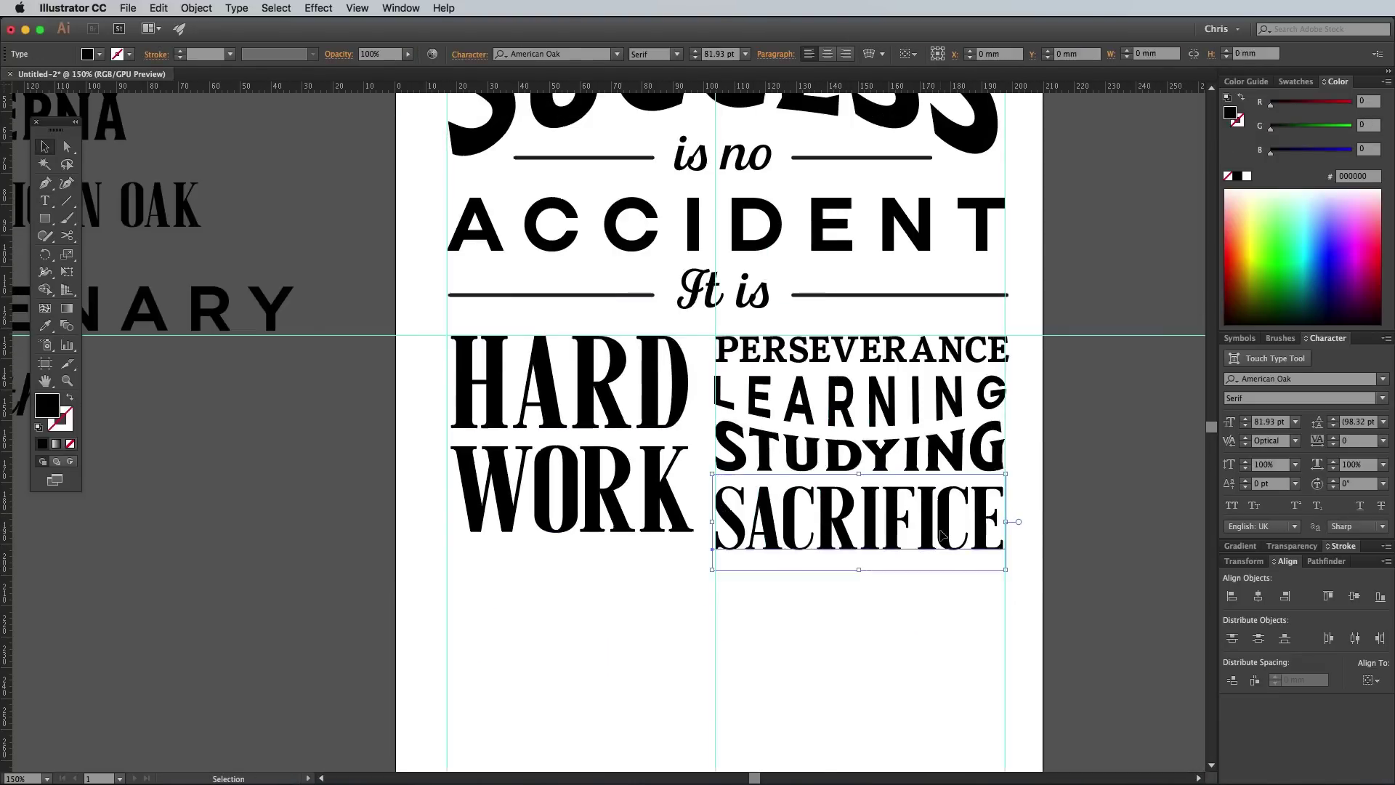
Lock the guides, enlarge HARD WORK and trim PERSEVERANCE to fill the guide width
left_click(719, 582)
right_click(717, 596)
left_click(761, 724)
left_click(682, 524)
left_click_drag(692, 561, 750, 576)
left_click_drag(675, 405, 681, 408)
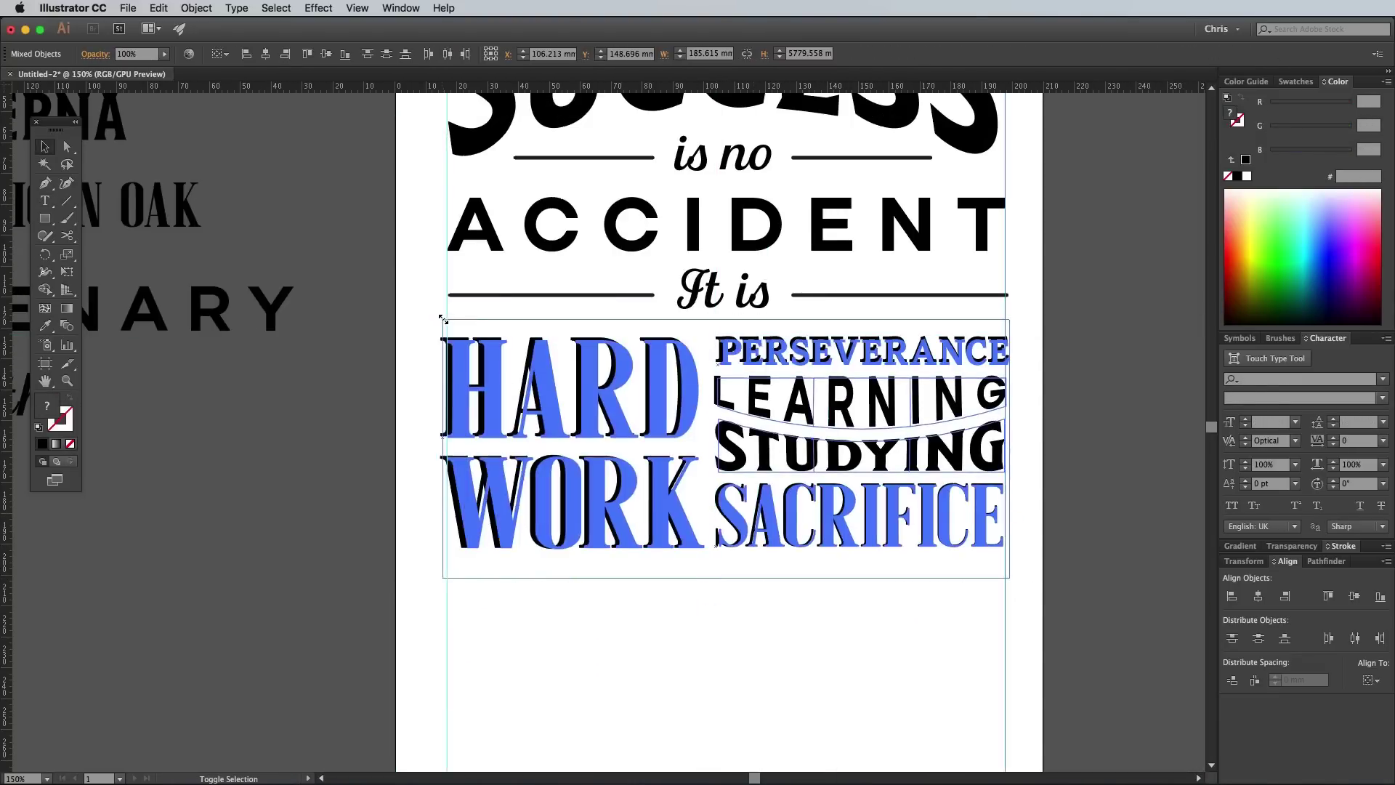
left_click(1002, 350)
left_click_drag(1013, 337, 1010, 339)
left_click(907, 657)
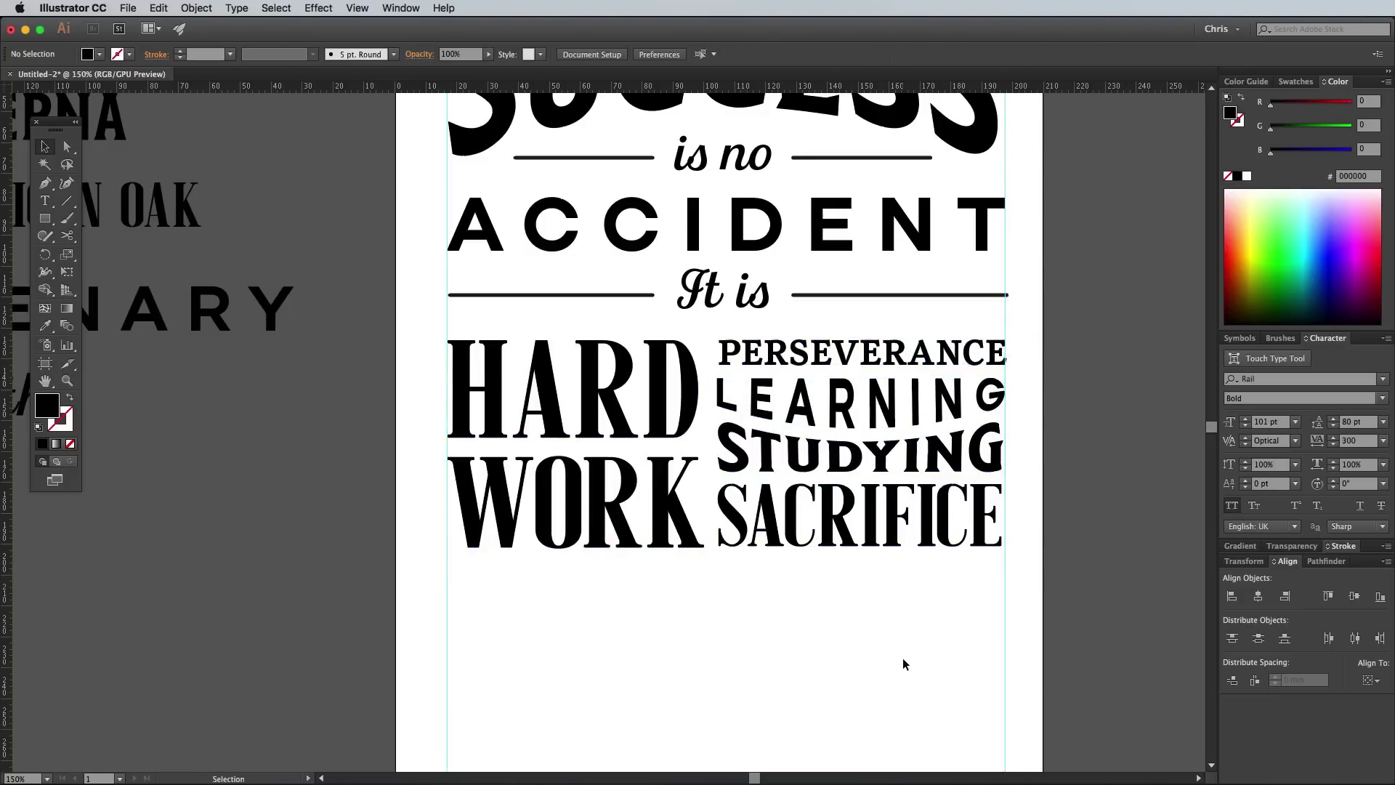
scroll(958, 715, "down", 5)
Draw a black 3 pt line under the word block and make it a dashed dotted rule
key("backslash")
left_click_drag(459, 390, 1017, 388)
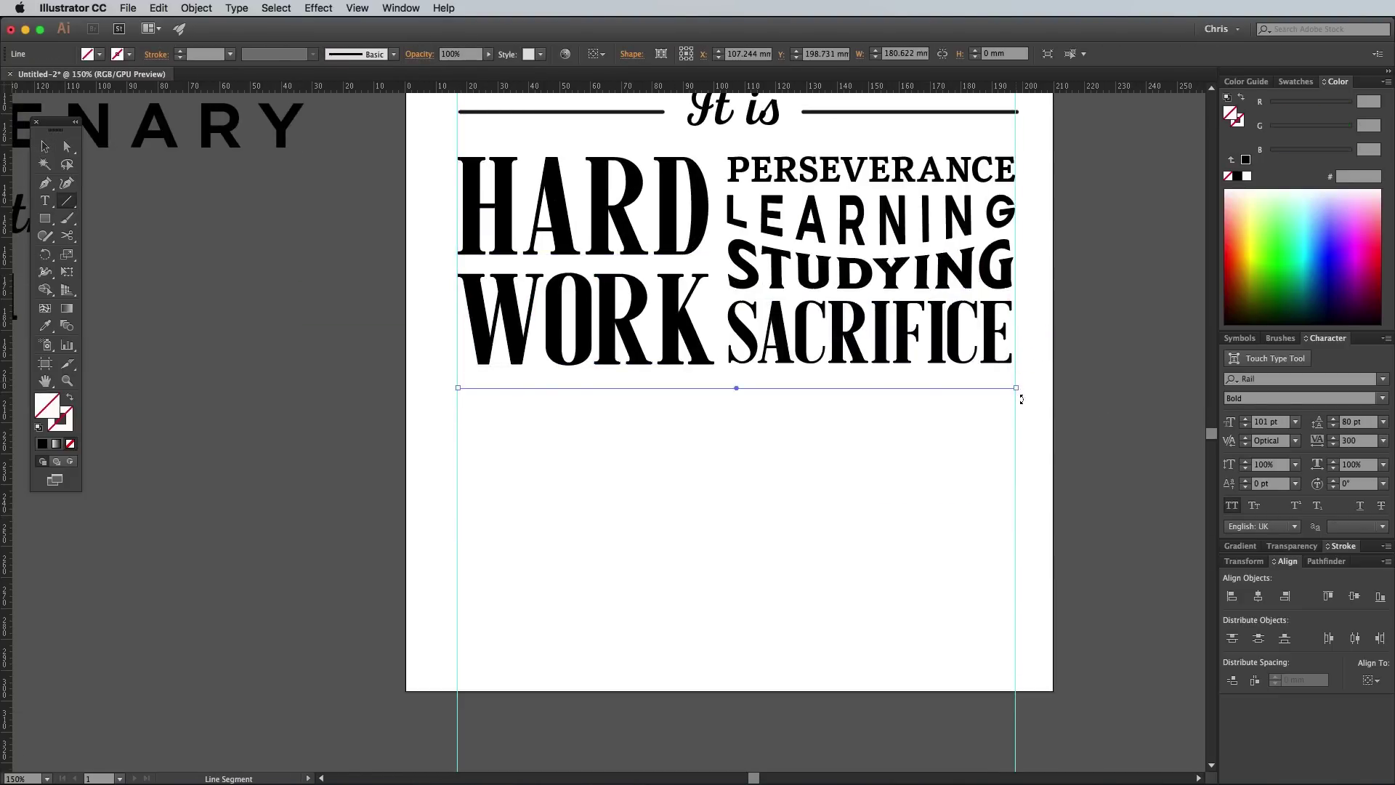
left_click(45, 444)
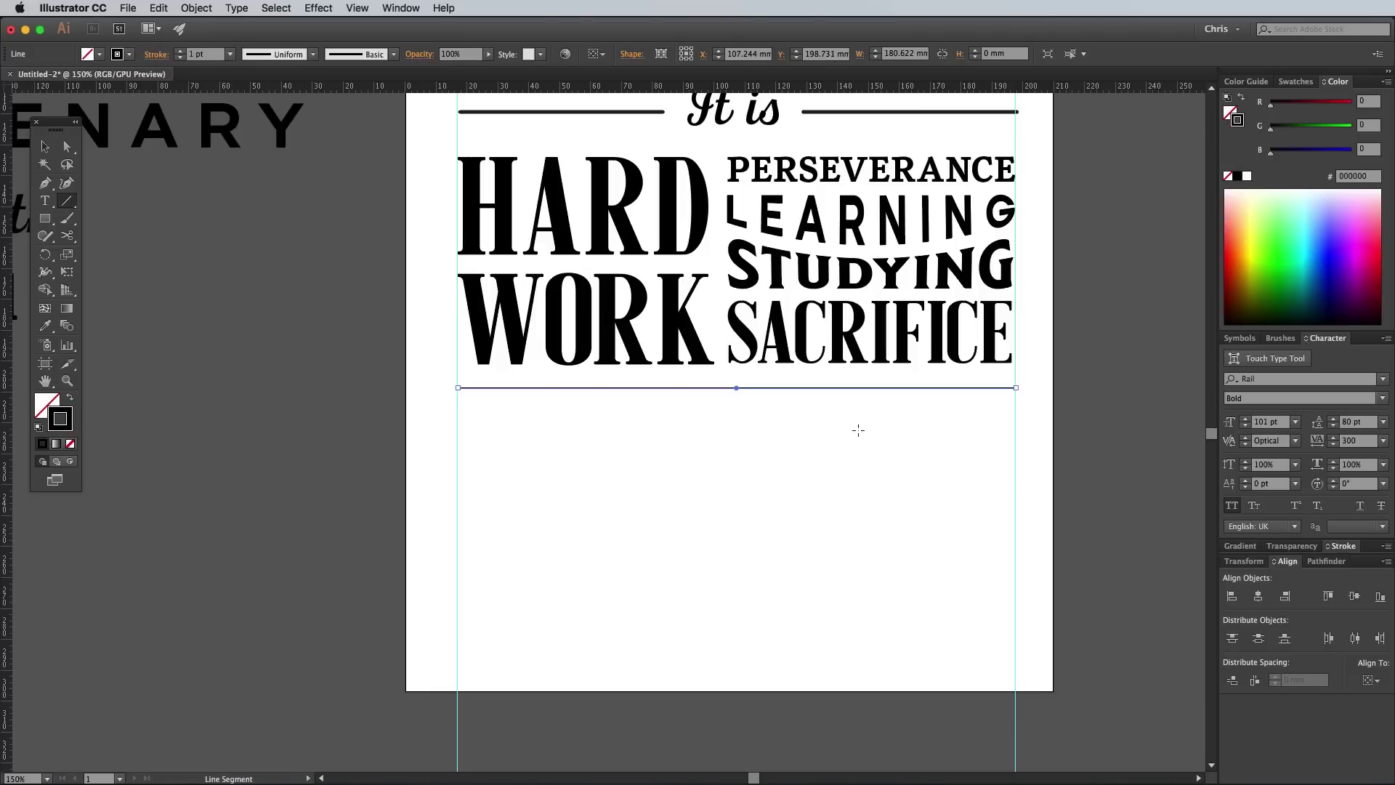
left_click(1340, 545)
left_click(1281, 546)
left_click(1281, 547)
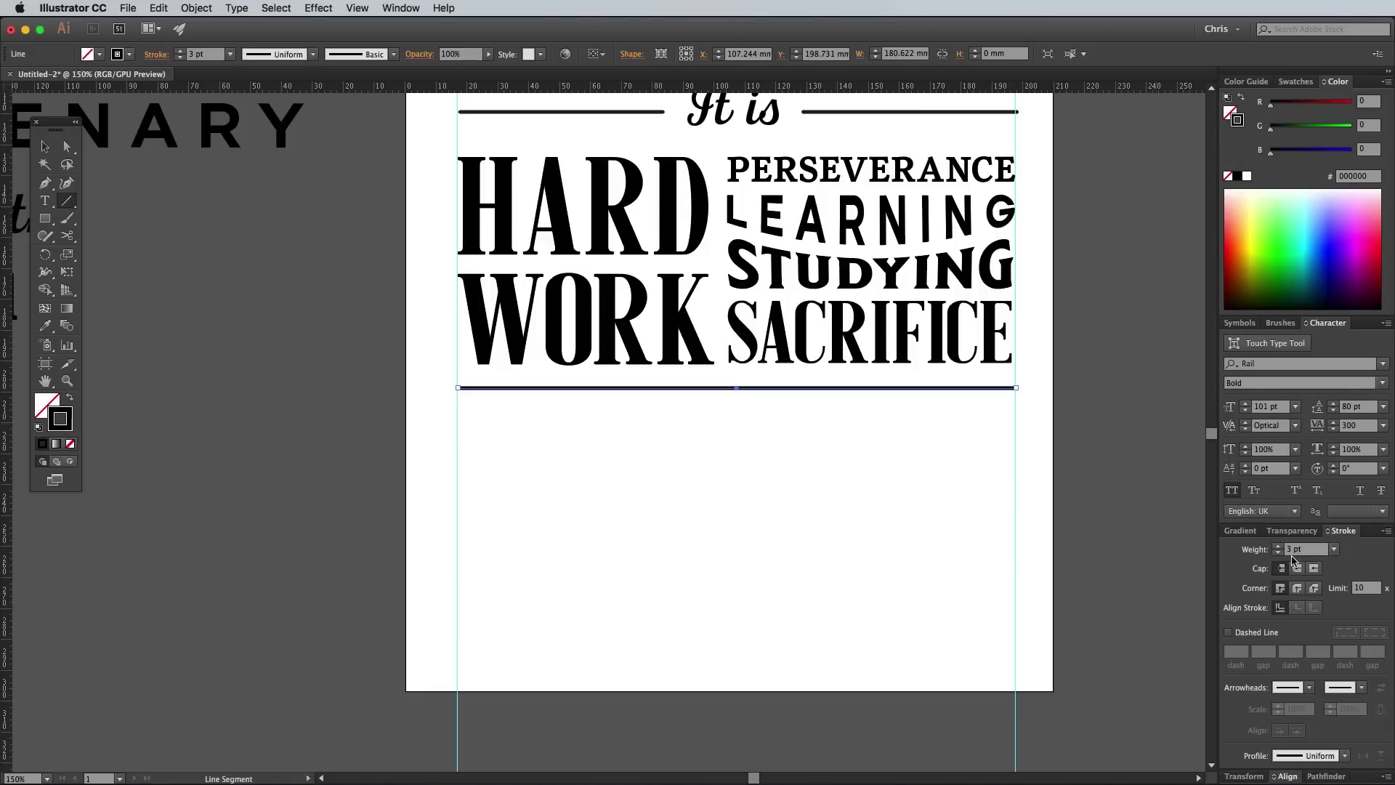
left_click(1231, 632)
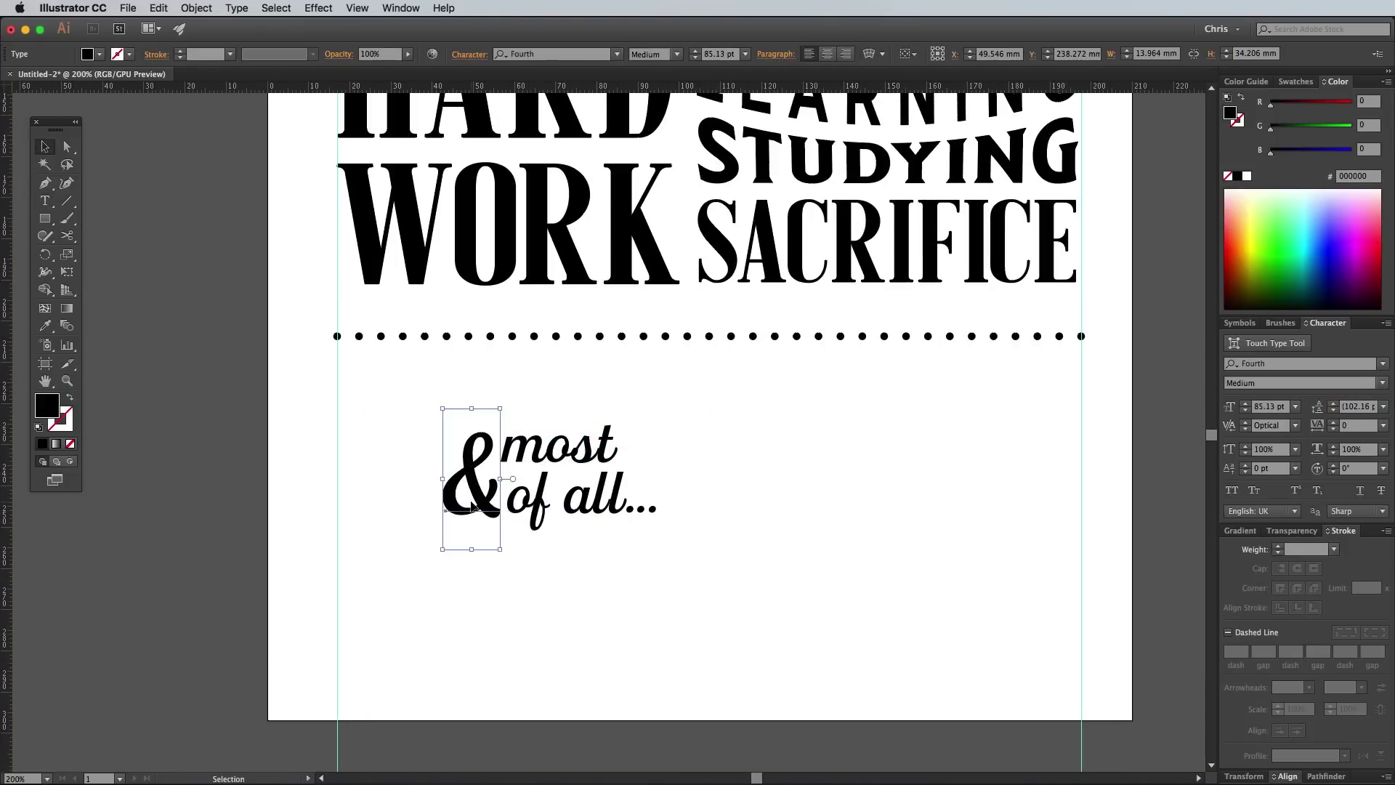
Draw stroked rules above and below the '& most of all...' phrase
left_click_drag(434, 420, 664, 421)
key("shift+x")
left_click_drag(663, 529, 435, 529)
key("v")
Apply an Envelope Warp with the Rise style to the phrase and its rules
left_click_drag(377, 390, 676, 545)
key("alt+shift+ctrl+w")
left_click(946, 354)
left_click(926, 584)
left_click_drag(999, 395, 980, 401)
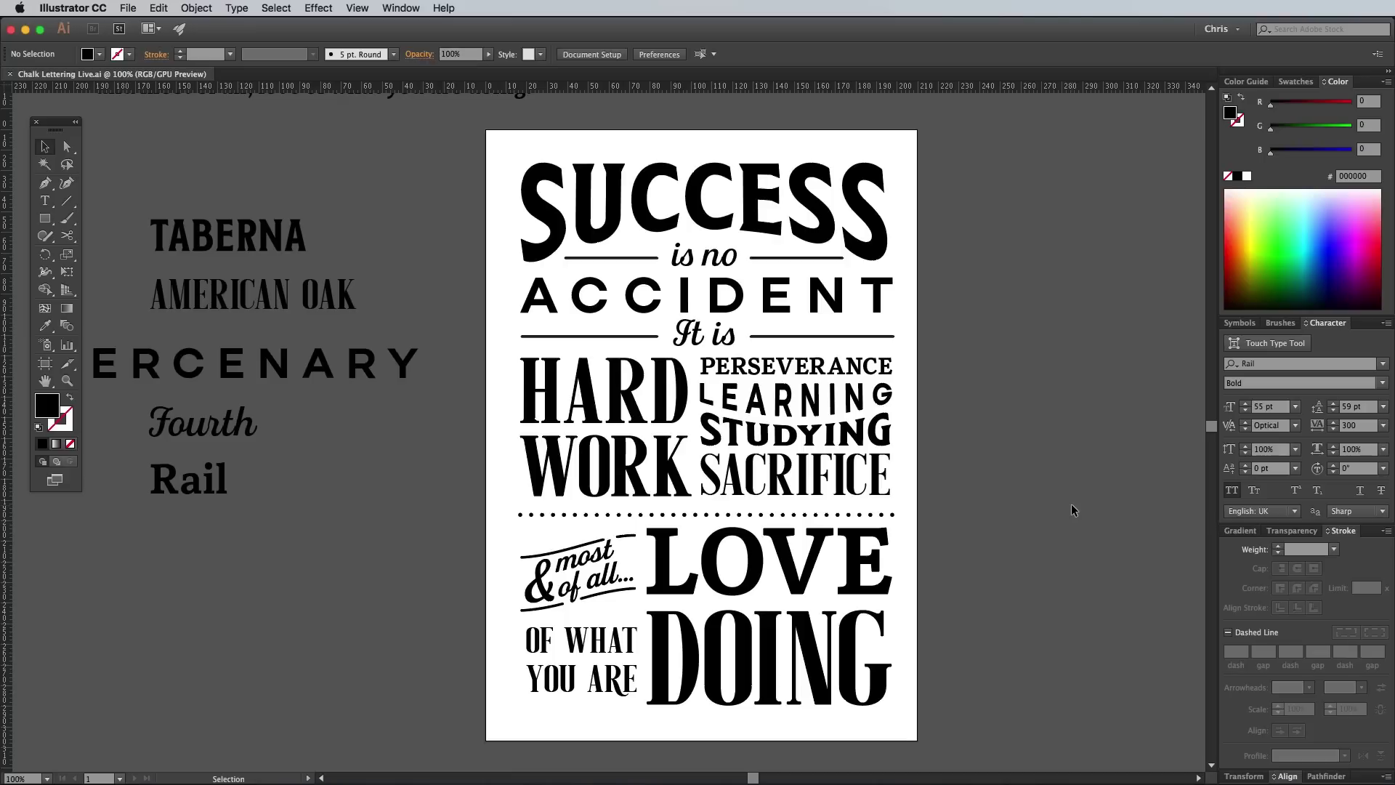
key("super+equal")
key("super+equal")
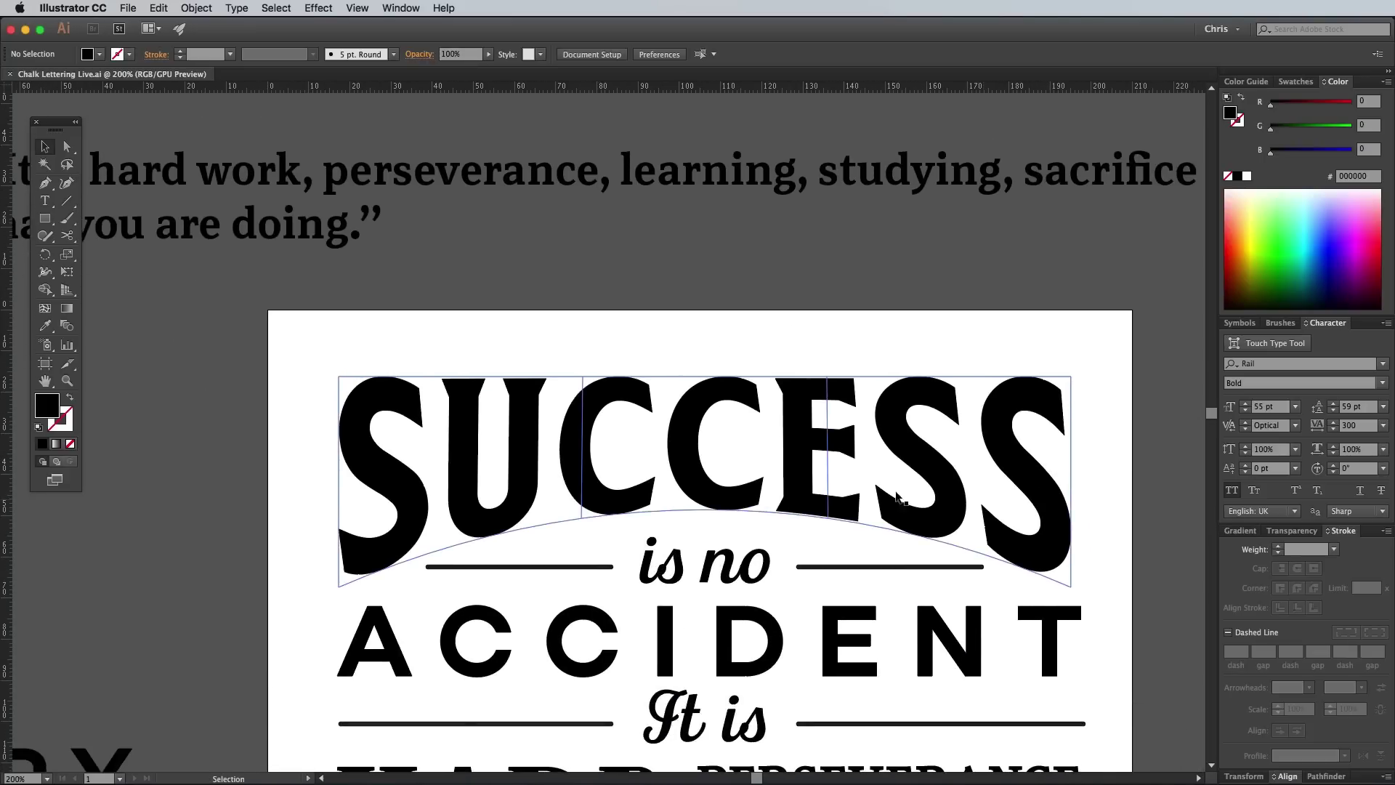
Expand the warped SUCCESS into plain object-and-fill shapes
left_click(192, 7)
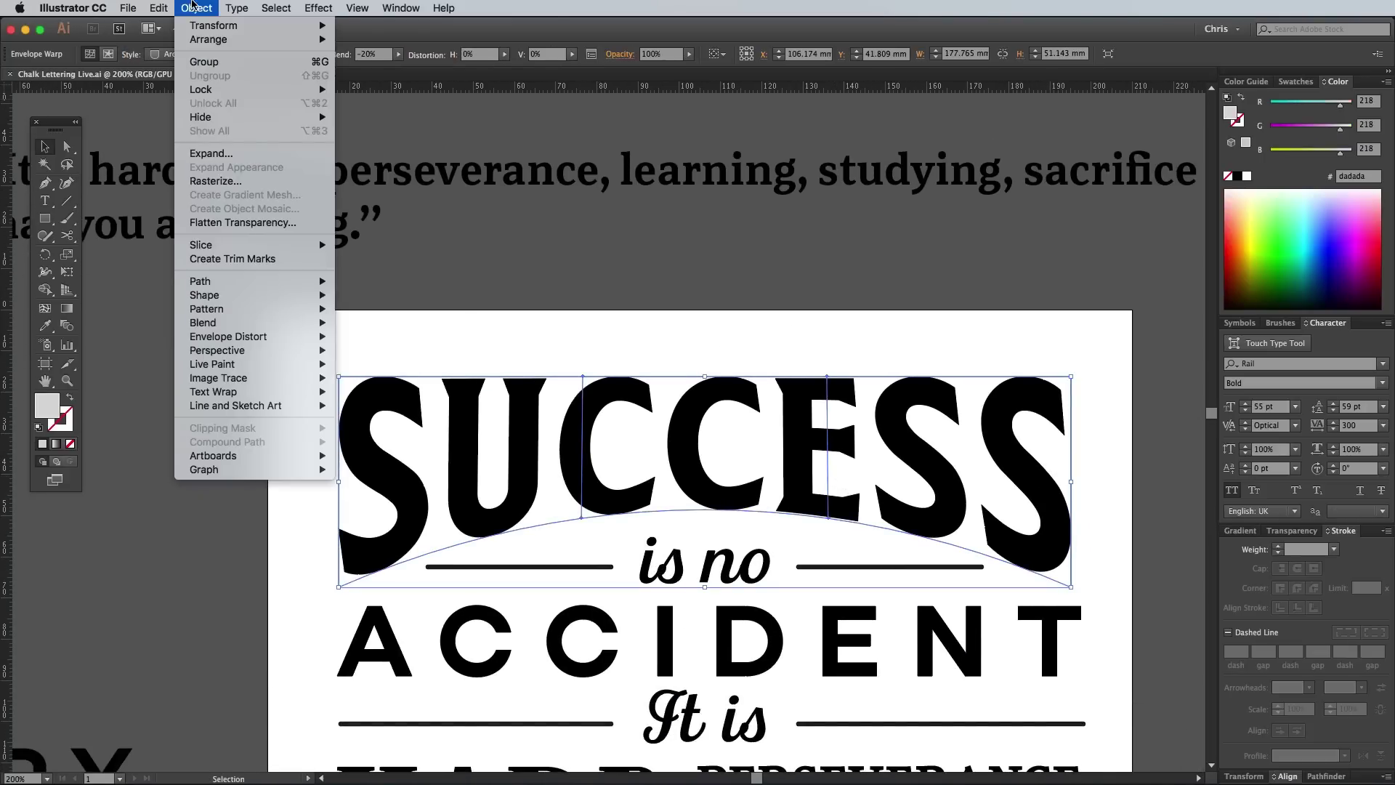
left_click(218, 156)
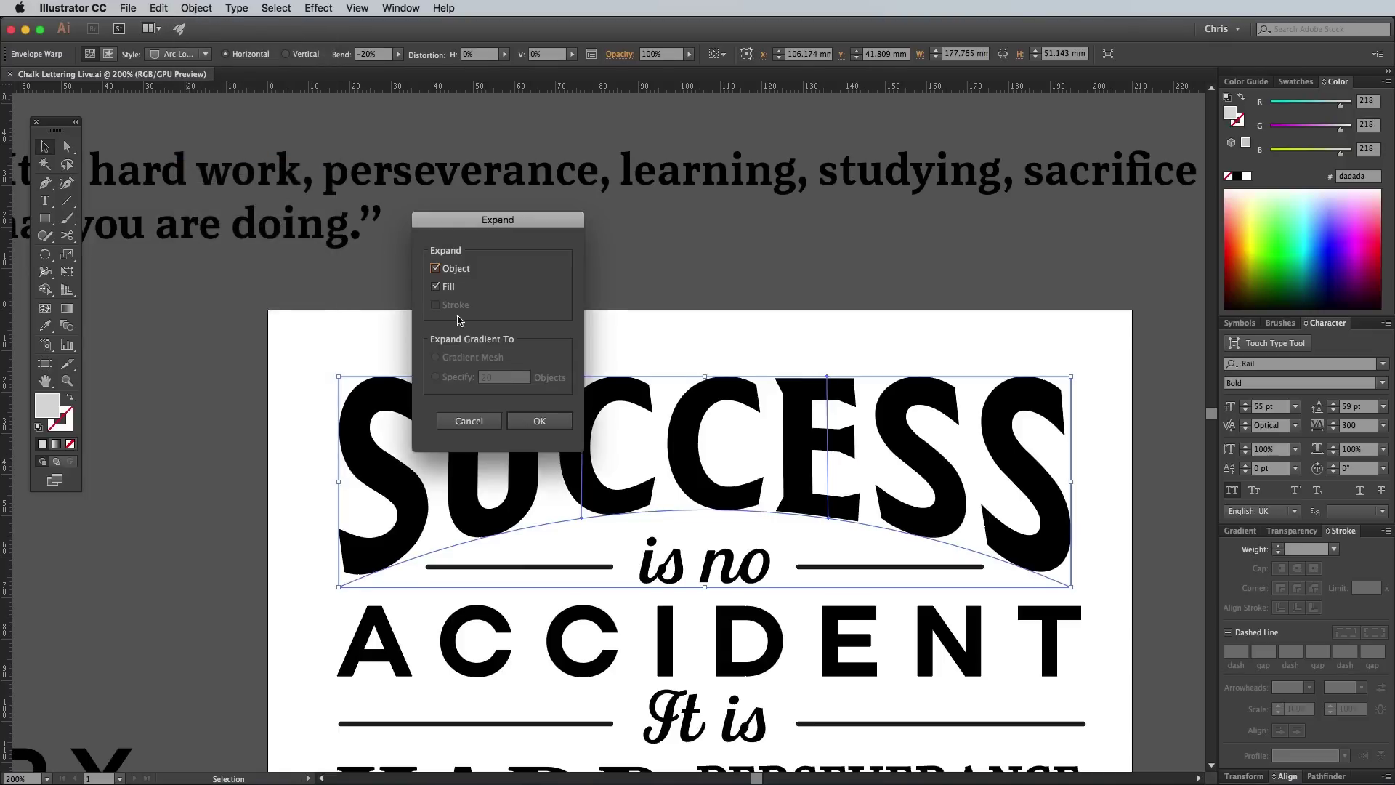
left_click(543, 420)
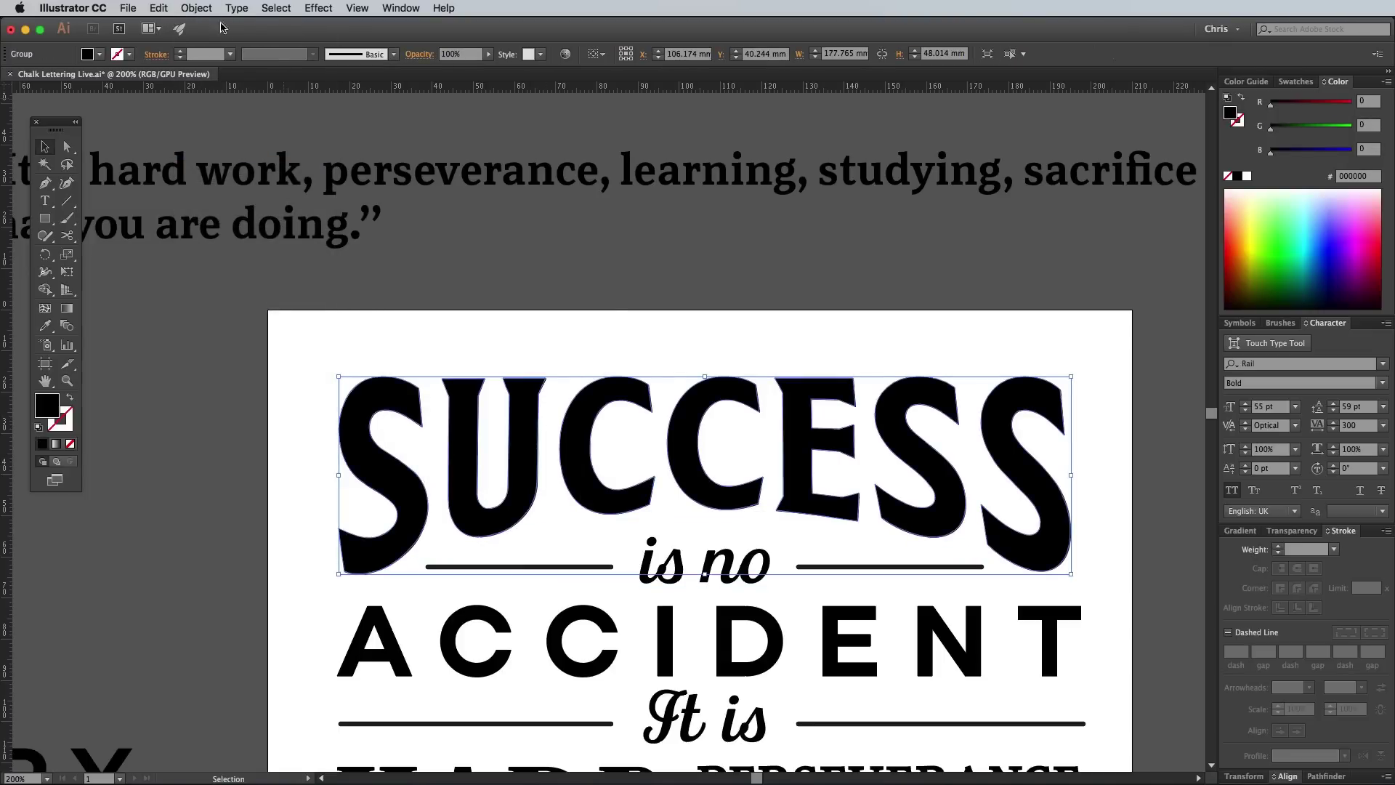
Offset Path the SUCCESS letters inward by -2 mm with Preview on
left_click(204, 14)
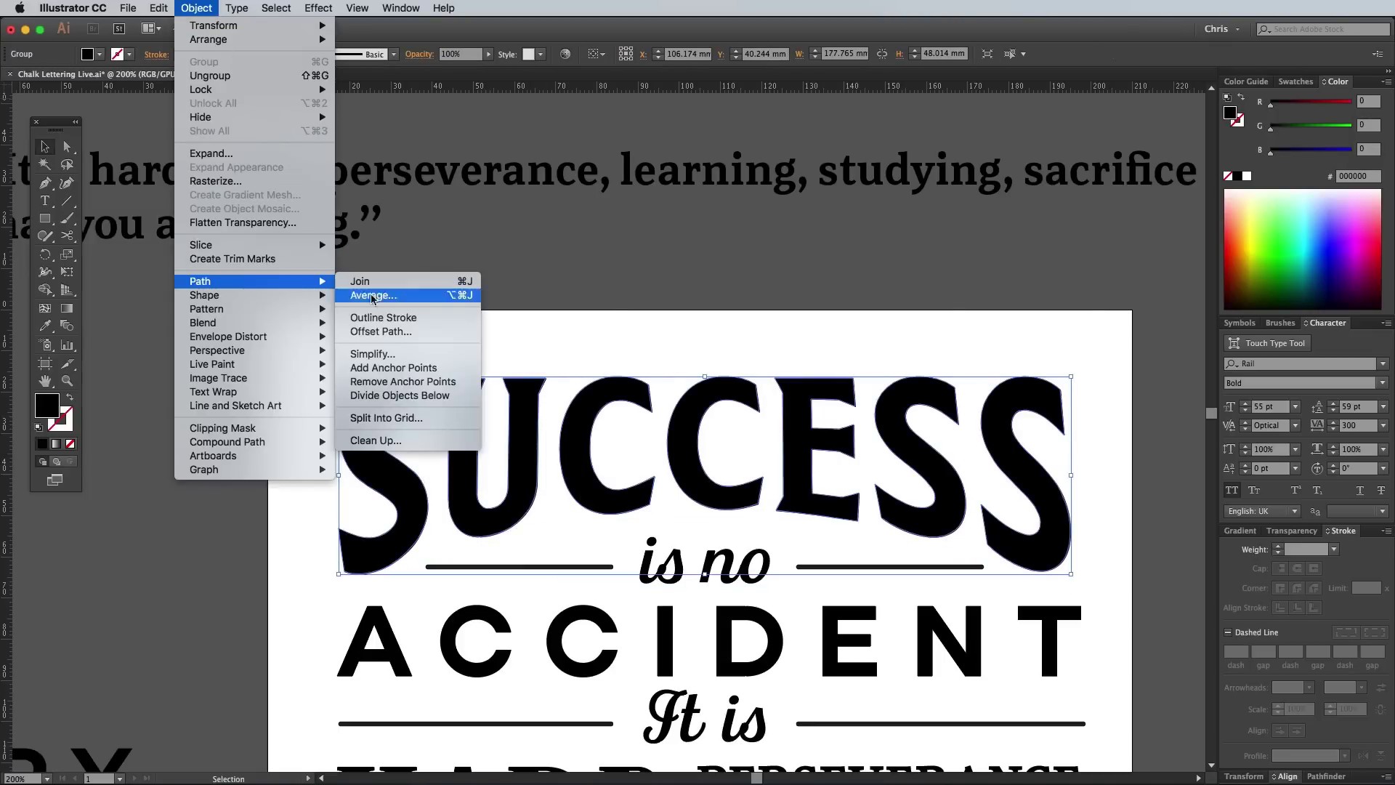
left_click(371, 334)
left_click(750, 594)
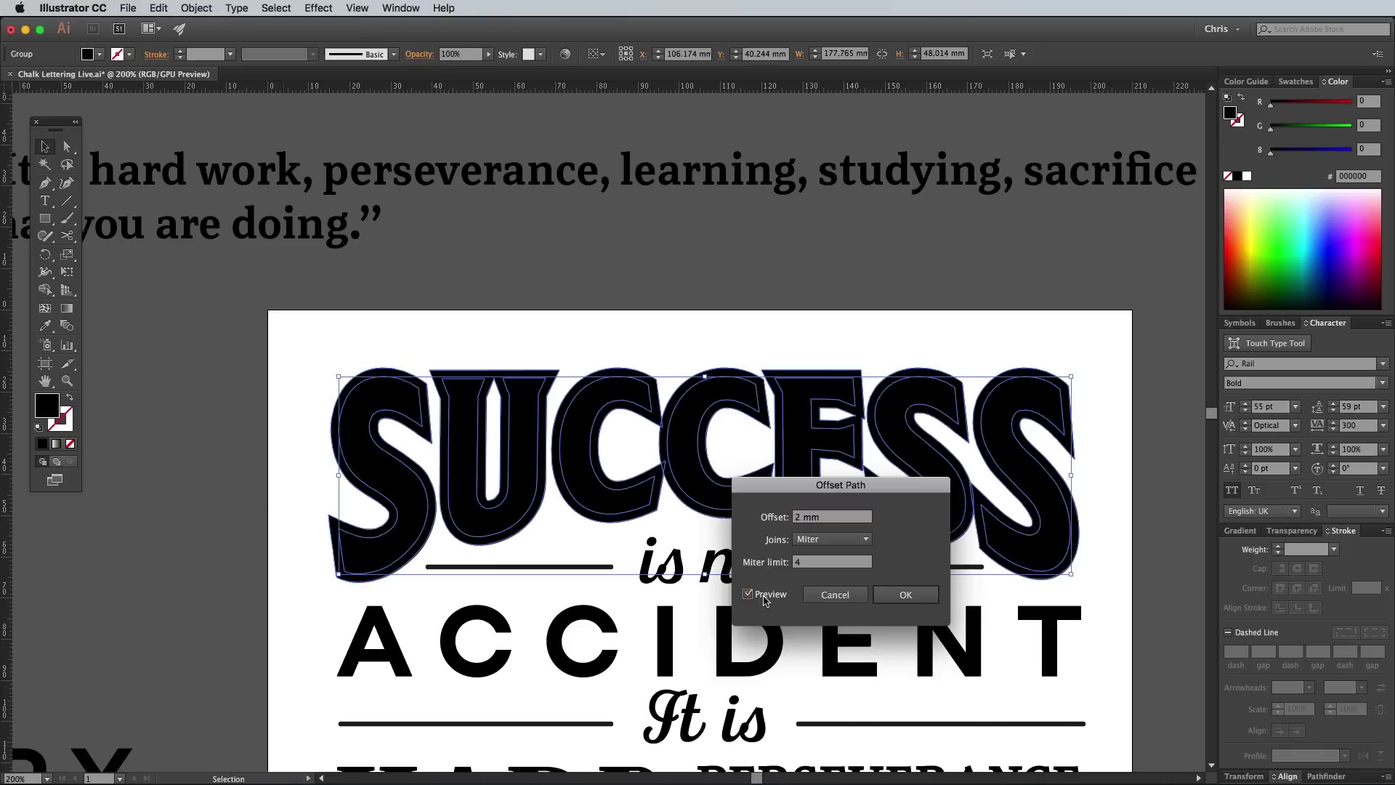
key("Down")
key("Down")
key("Down")
key("Down")
key("Down")
key("Up")
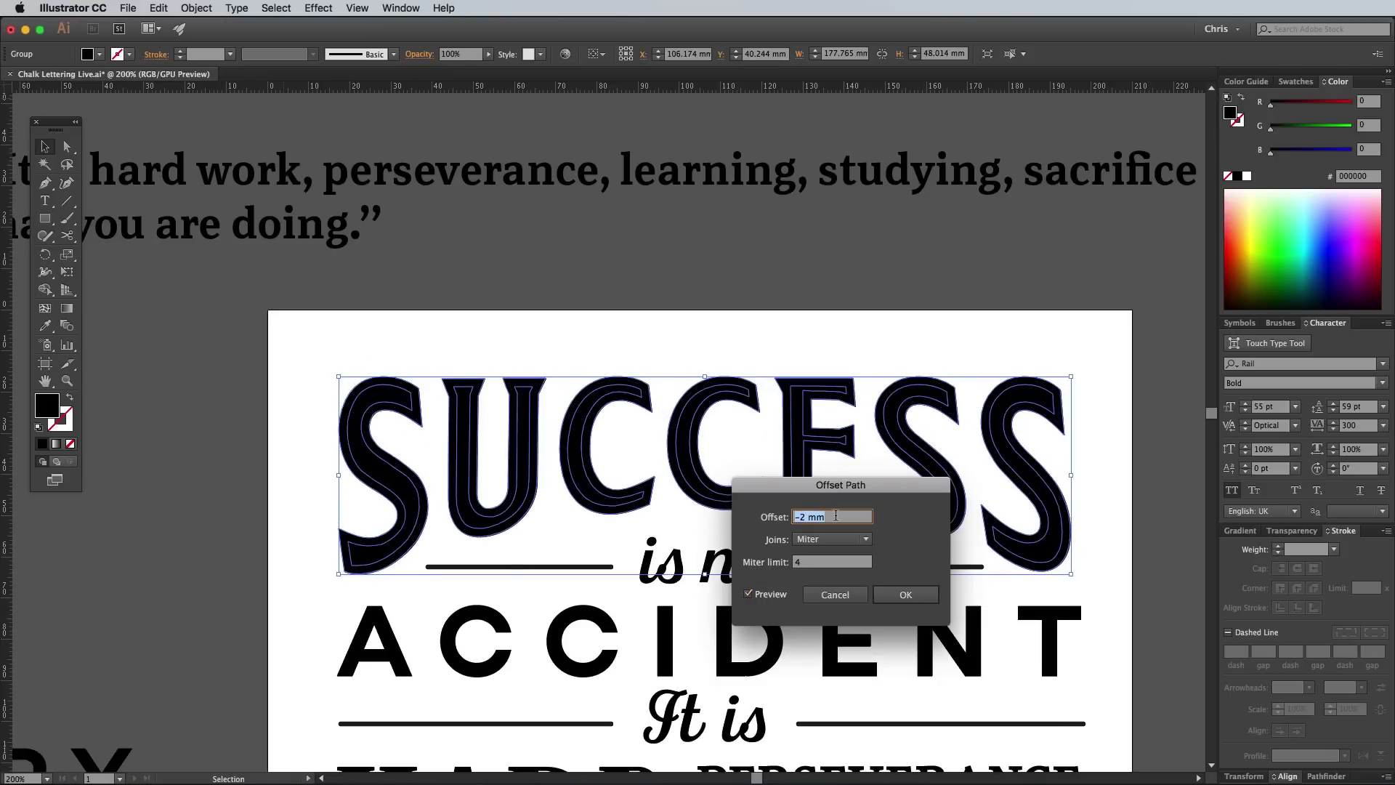
left_click(905, 604)
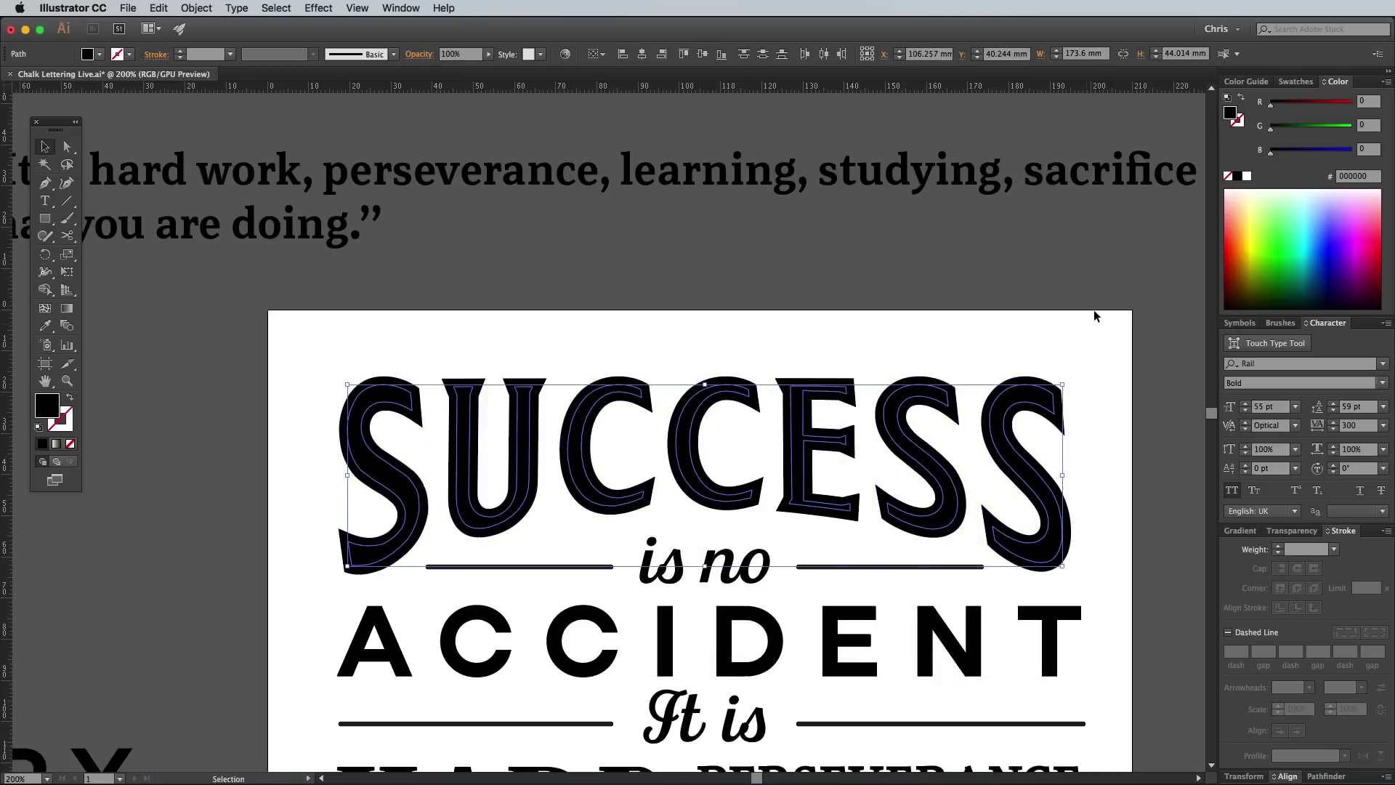
Fill the inset letter shapes with white and deselect the artwork
left_click(1247, 178)
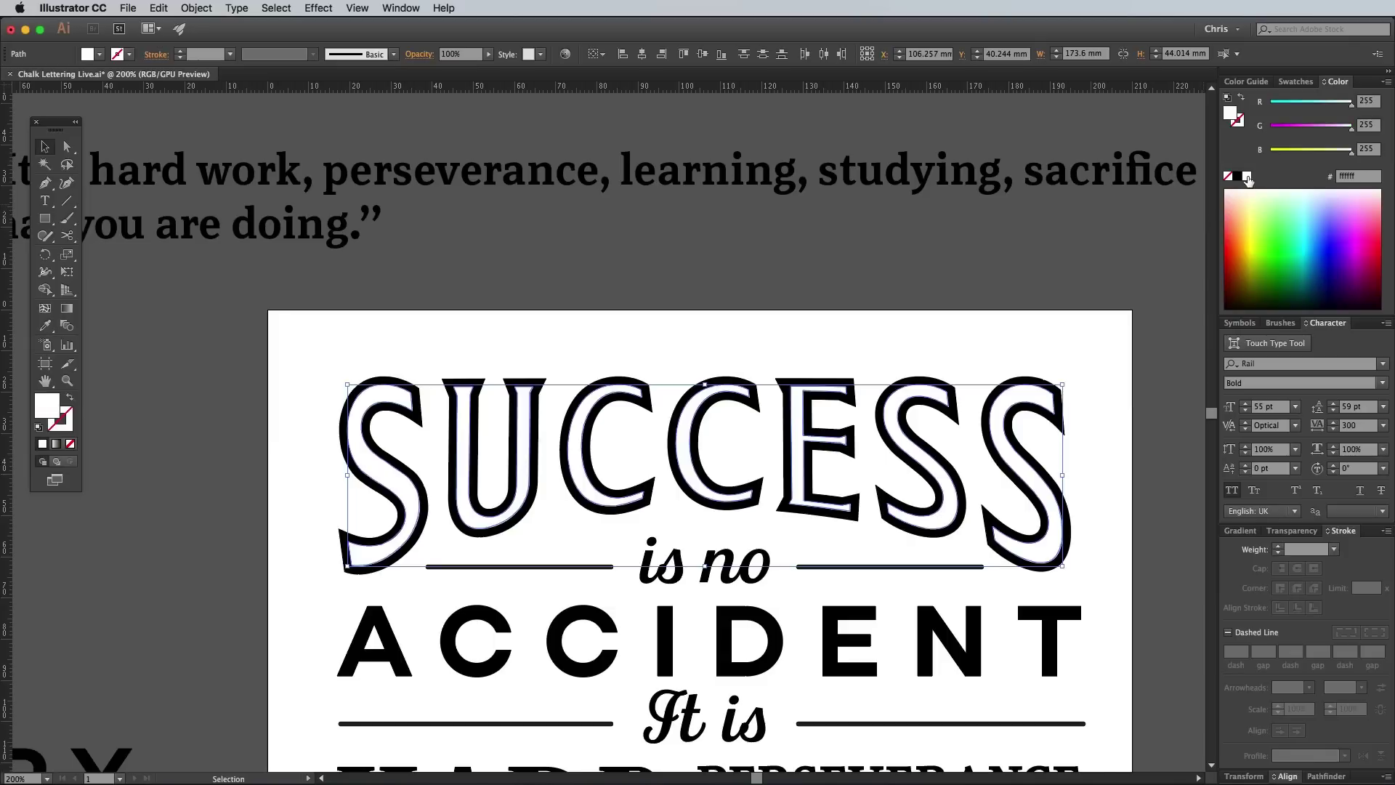
left_click(1030, 244)
key("a")
key("ctrl+z")
key("v")
Load the Basic Graphics Lines pattern library and fill the inner SUCCESS shapes with the 10 lpi 30% line pattern
left_click(1296, 83)
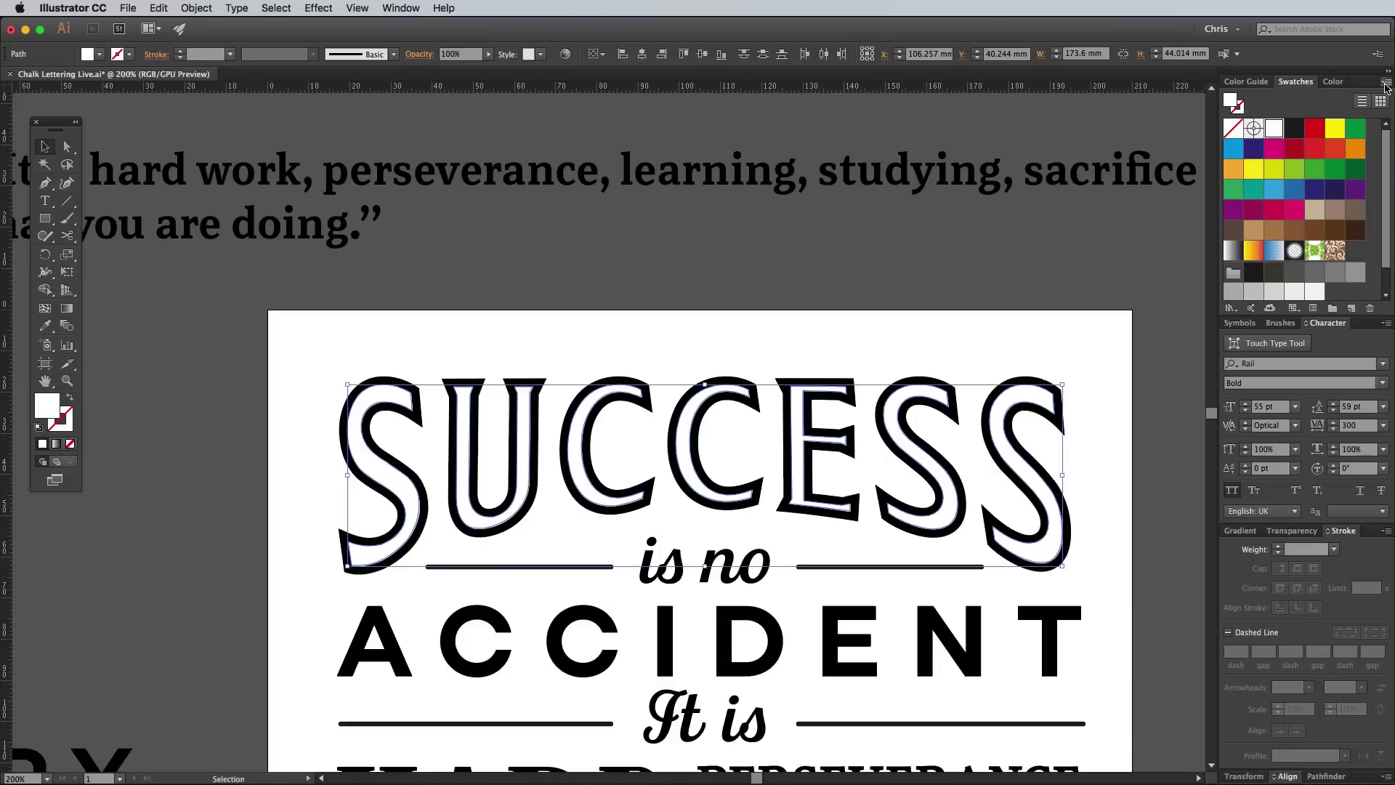
left_click(1387, 83)
mouse_move(1084, 375)
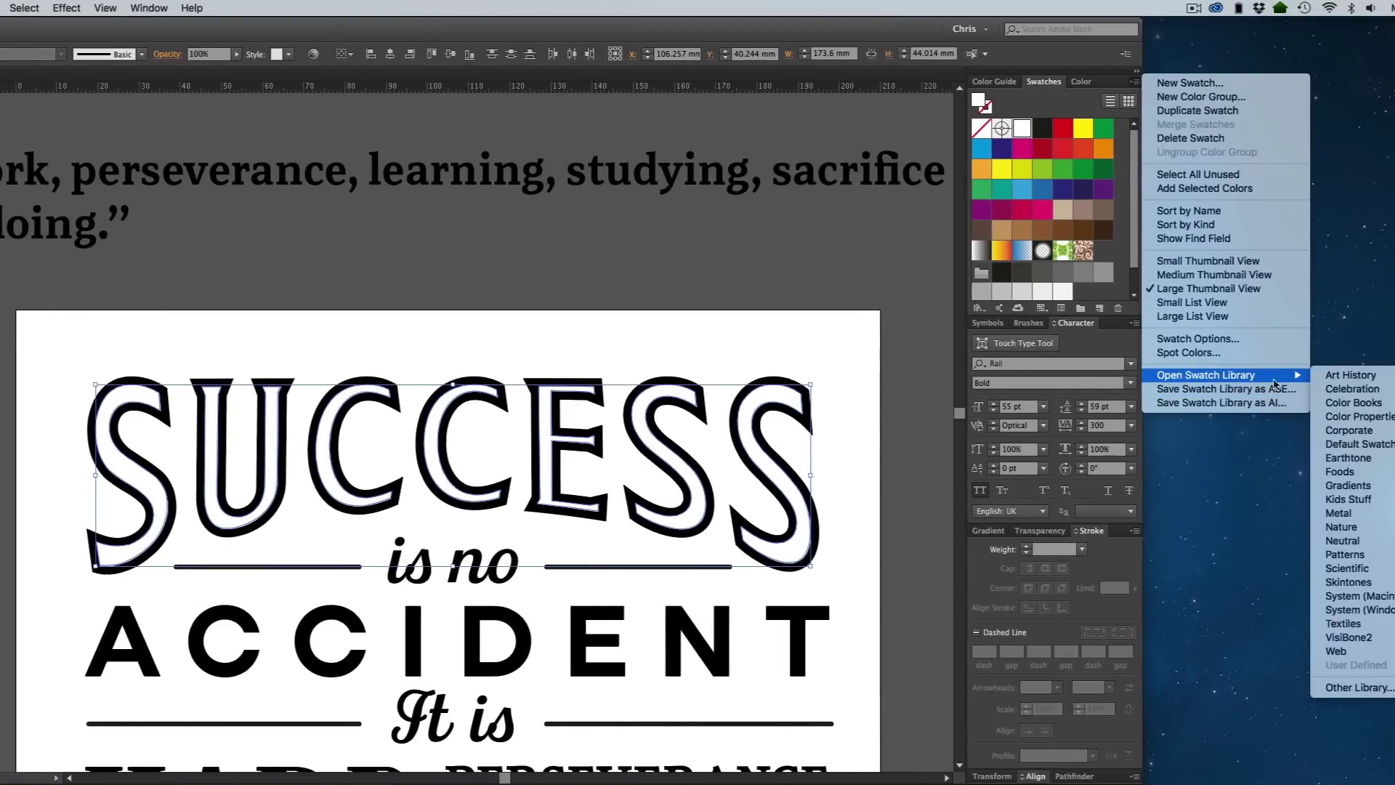
mouse_move(1223, 554)
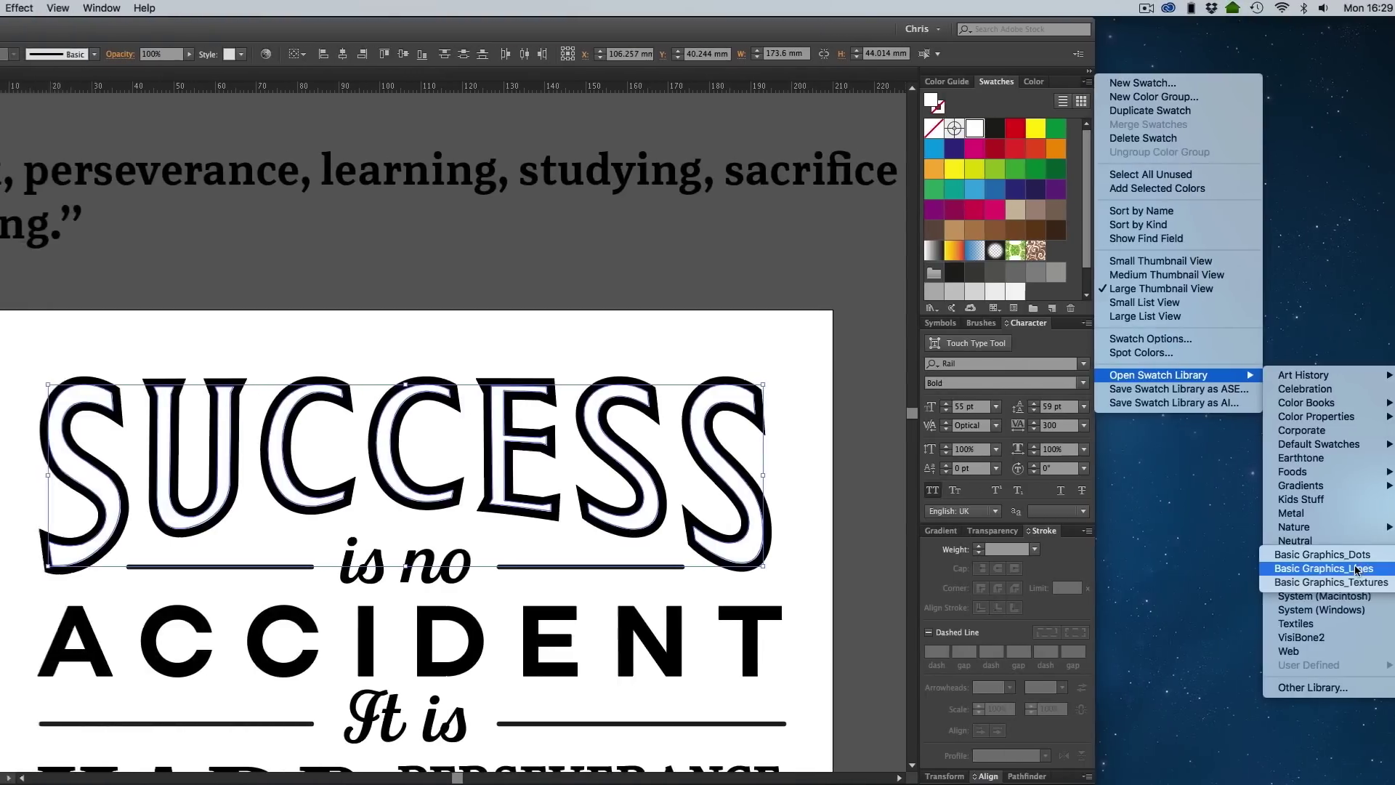
left_click(1249, 568)
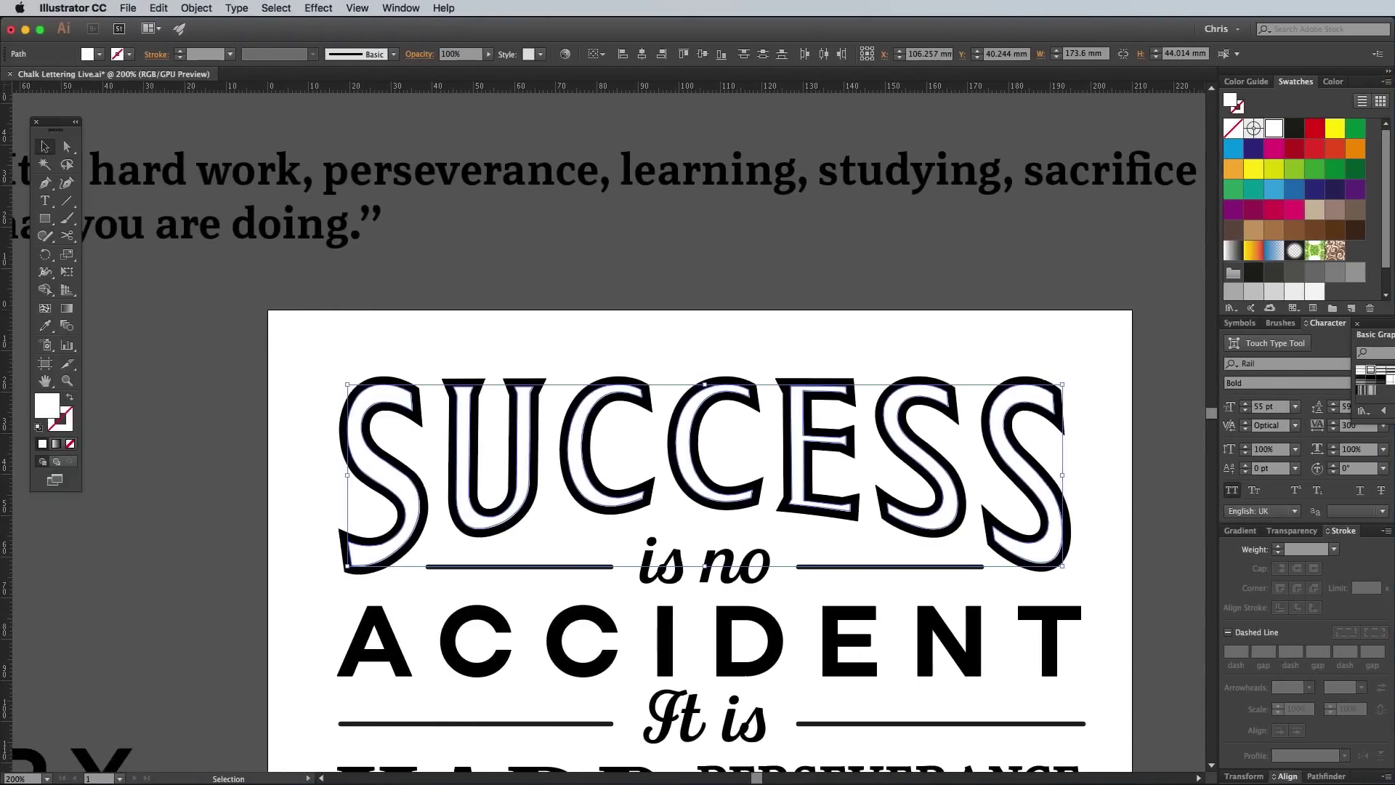
left_click_drag(1391, 342, 1009, 313)
left_click(993, 345)
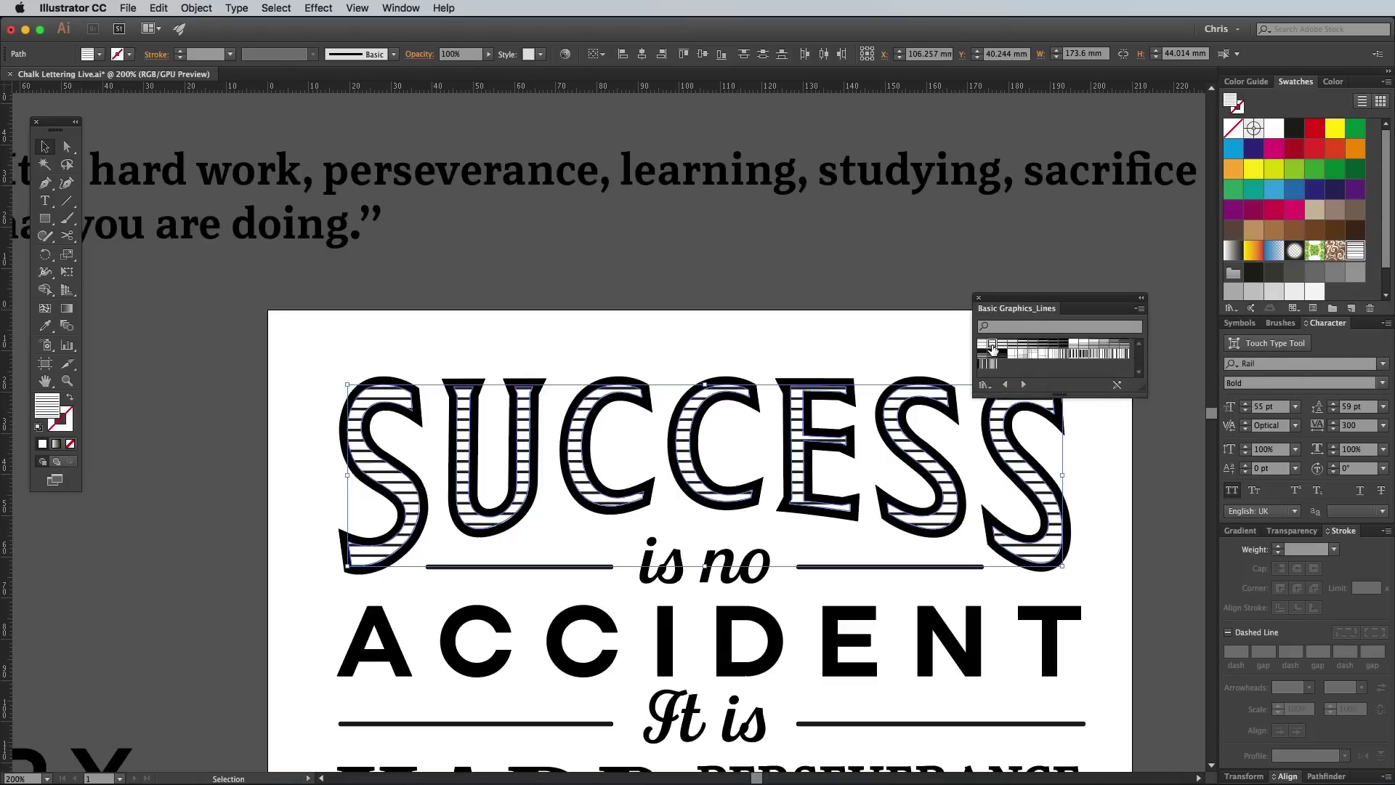
left_click(1001, 348)
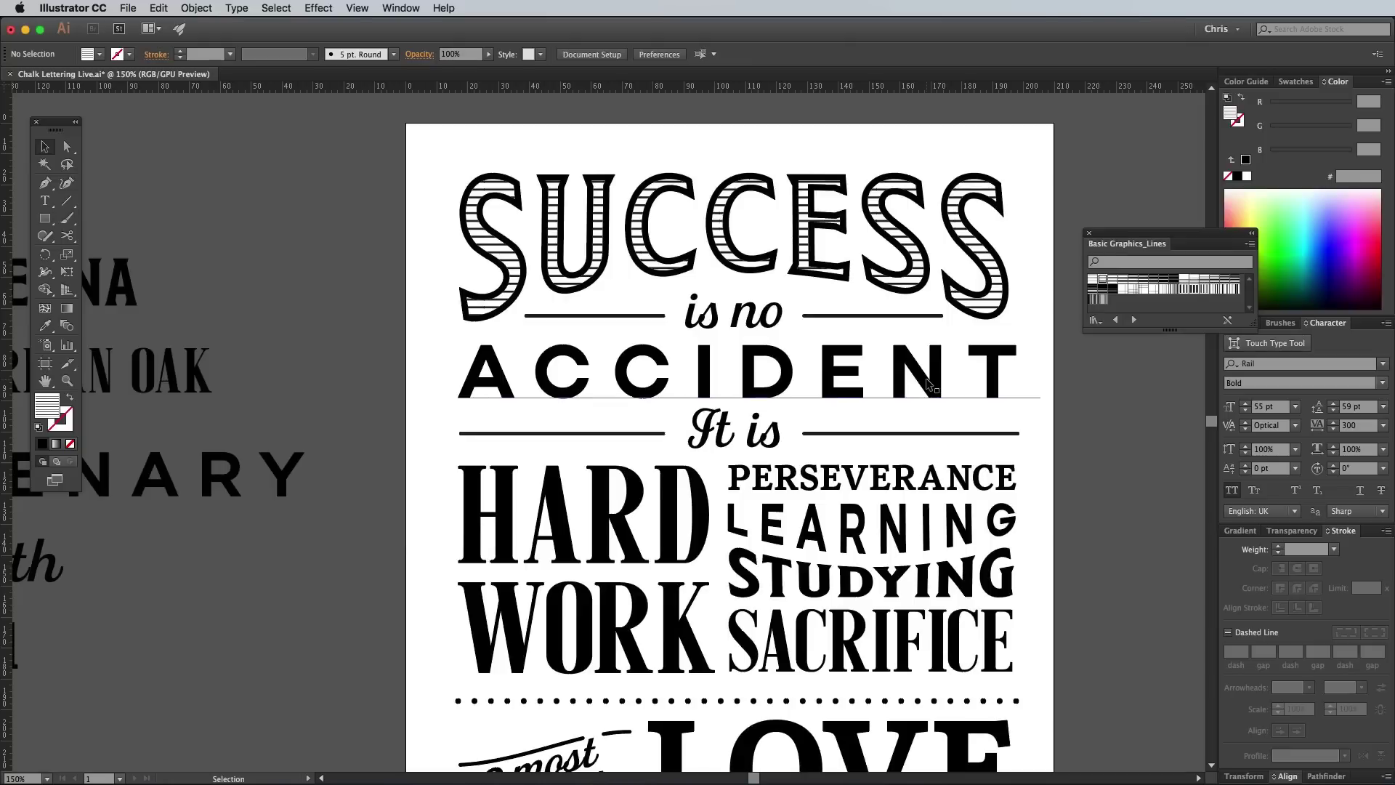
Paste a copy of ACCIDENT in front, nudge it right and down, and fill it with the line pattern
left_click(929, 384)
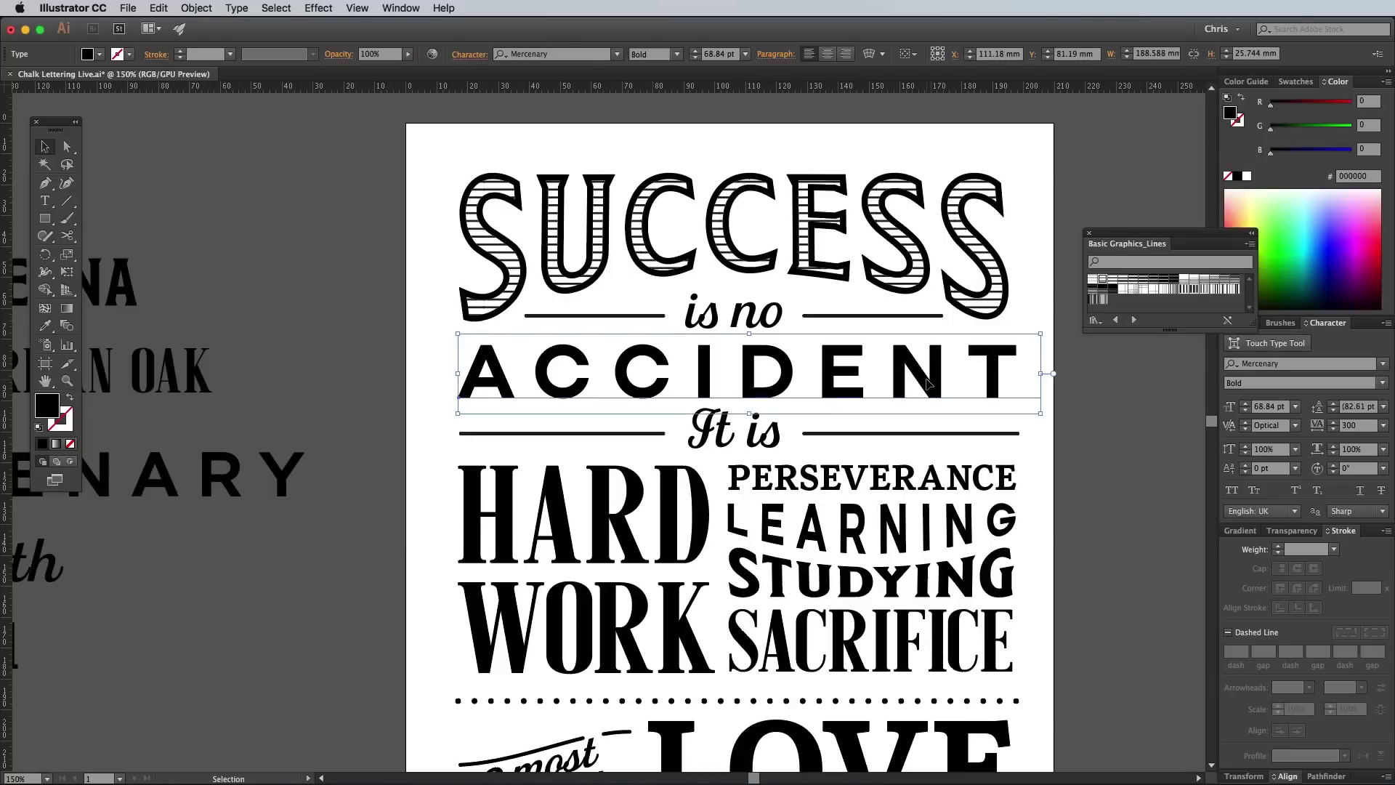
key("ctrl+c")
key("ctrl+f")
key("Down")
key("Down")
key("Right")
key("Right")
key("Down")
key("Right")
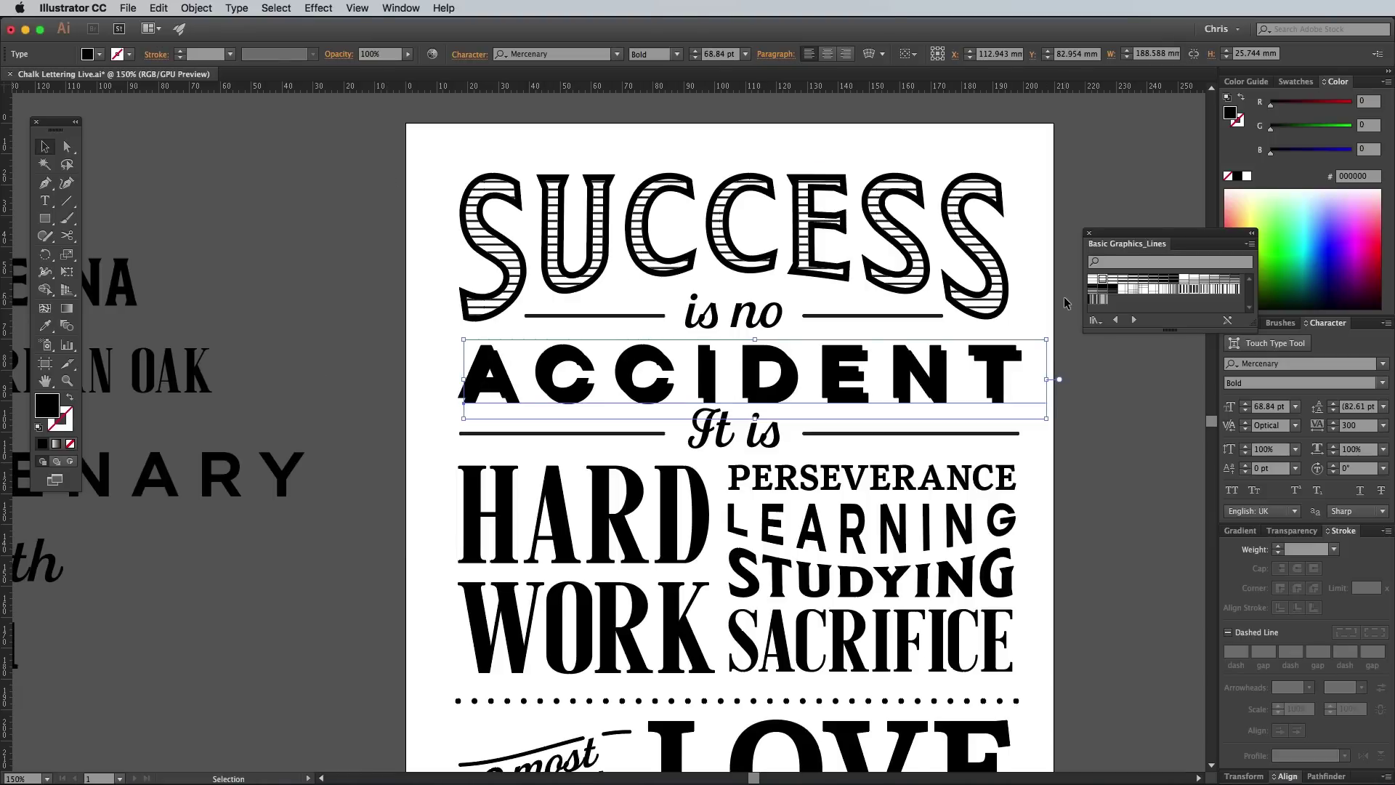
left_click(1104, 286)
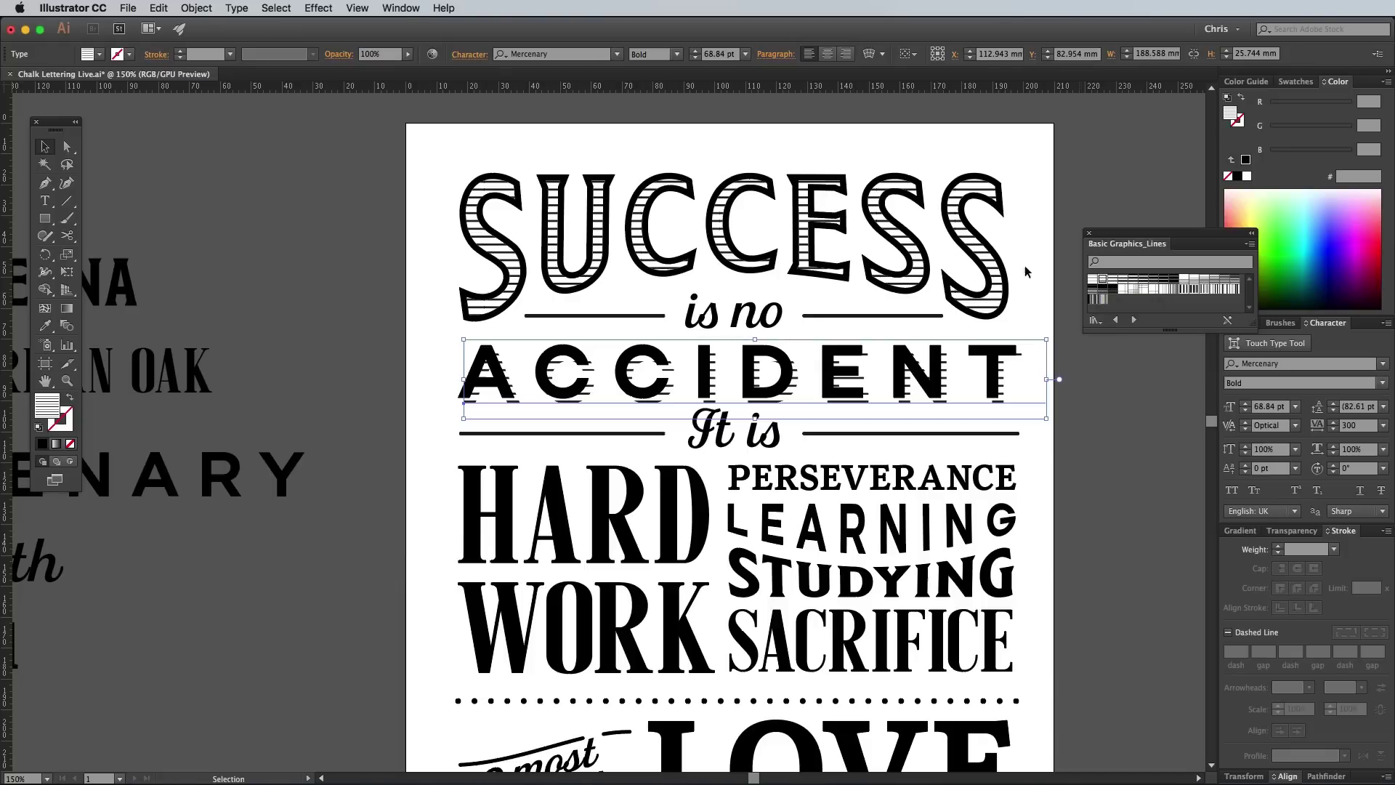
Rotate only the copy's pattern by -45° for diagonal stripes
left_click(187, 10)
mouse_move(215, 24)
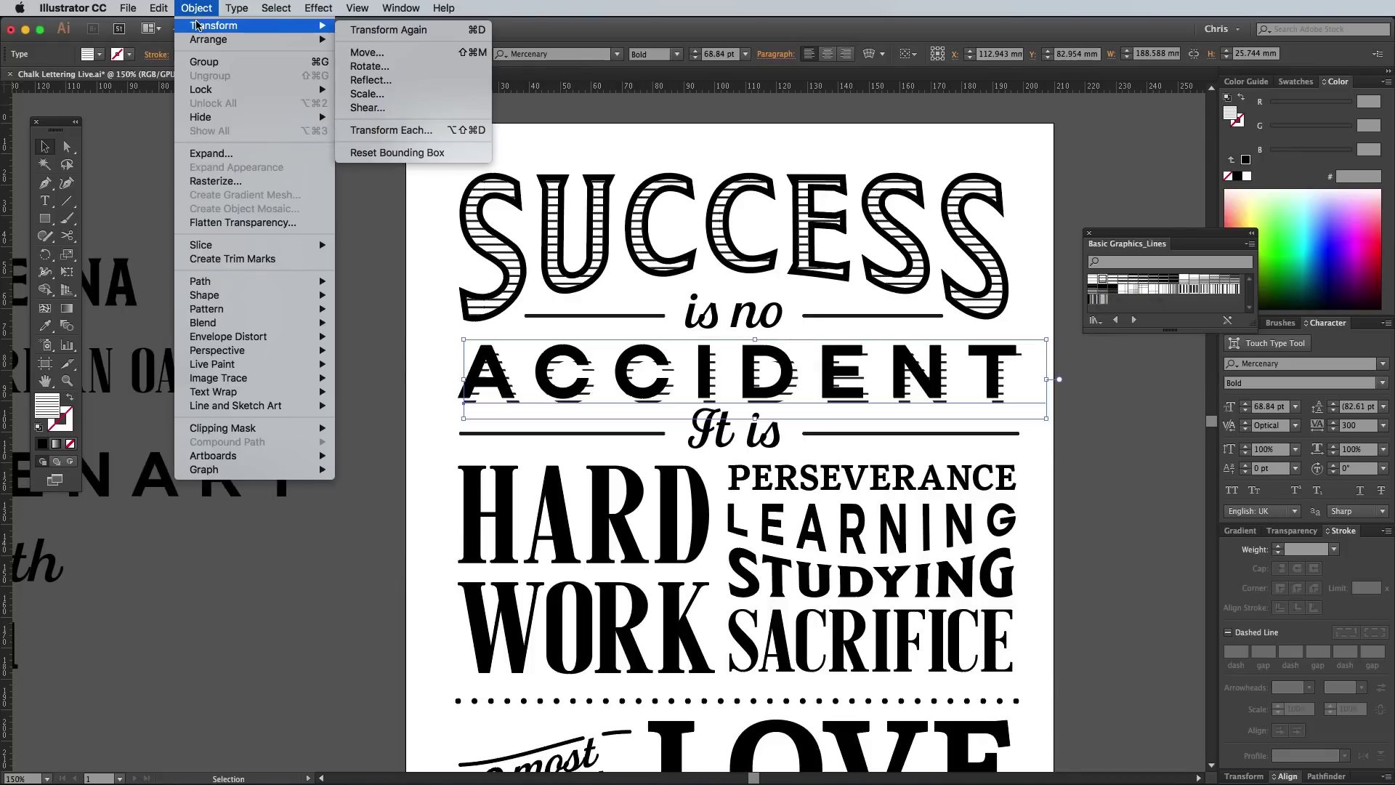
left_click(378, 70)
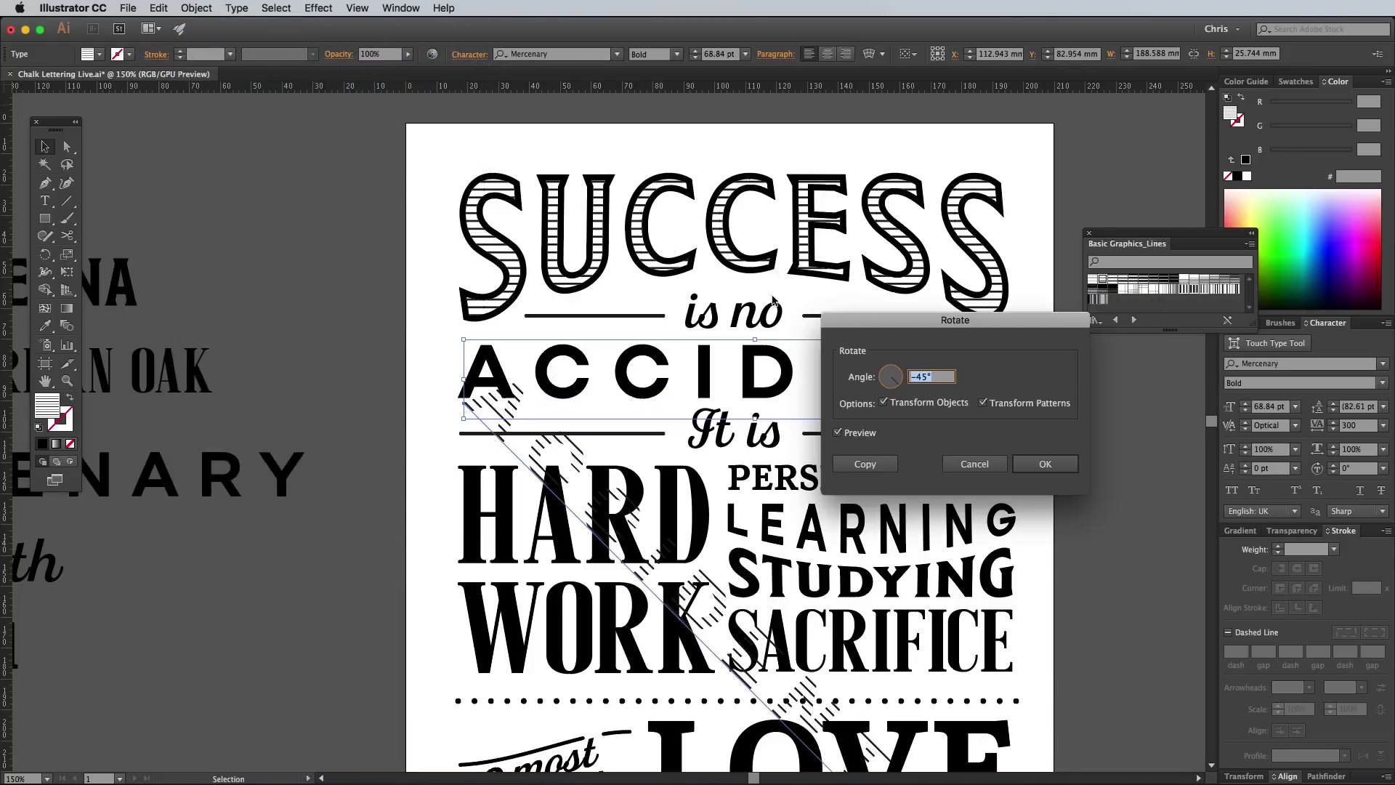
left_click(885, 403)
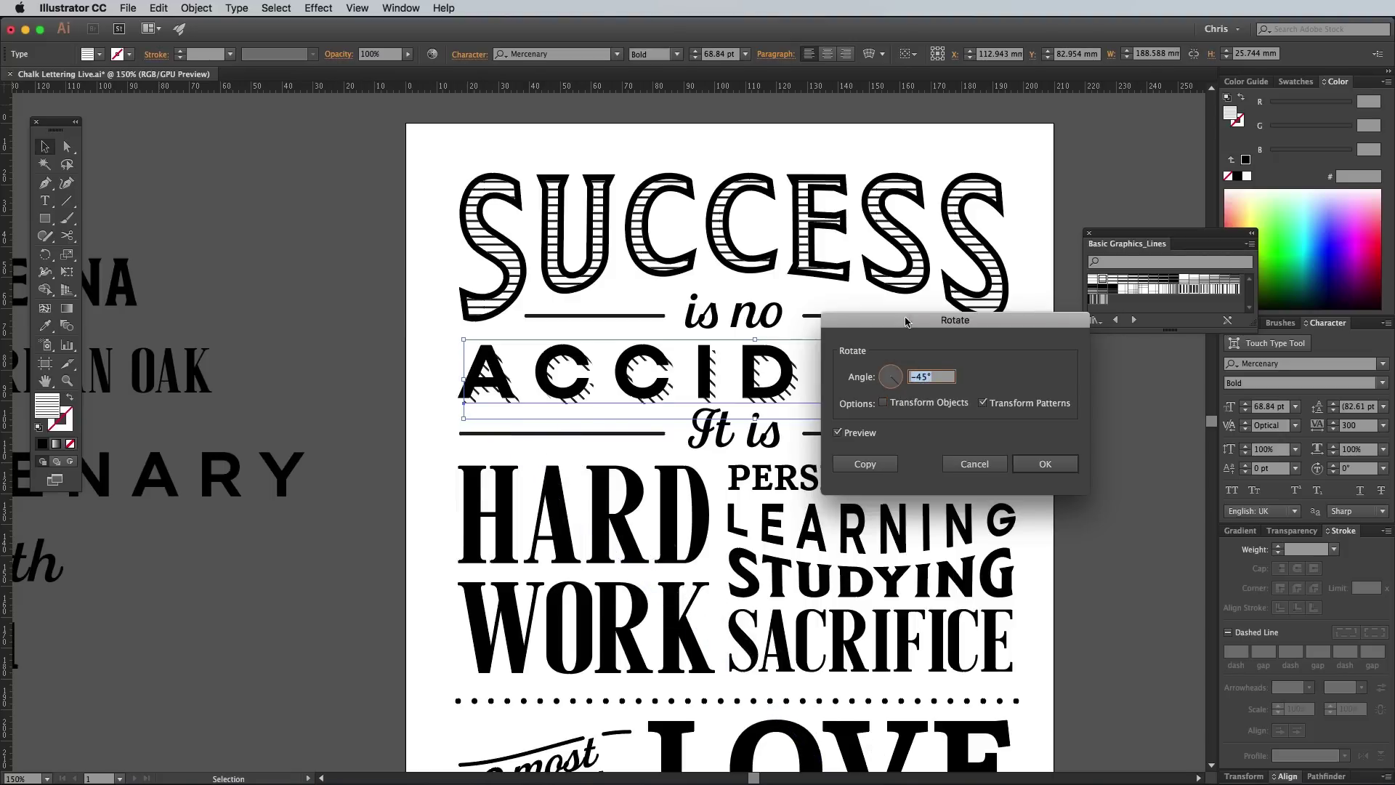
left_click_drag(904, 320, 1088, 427)
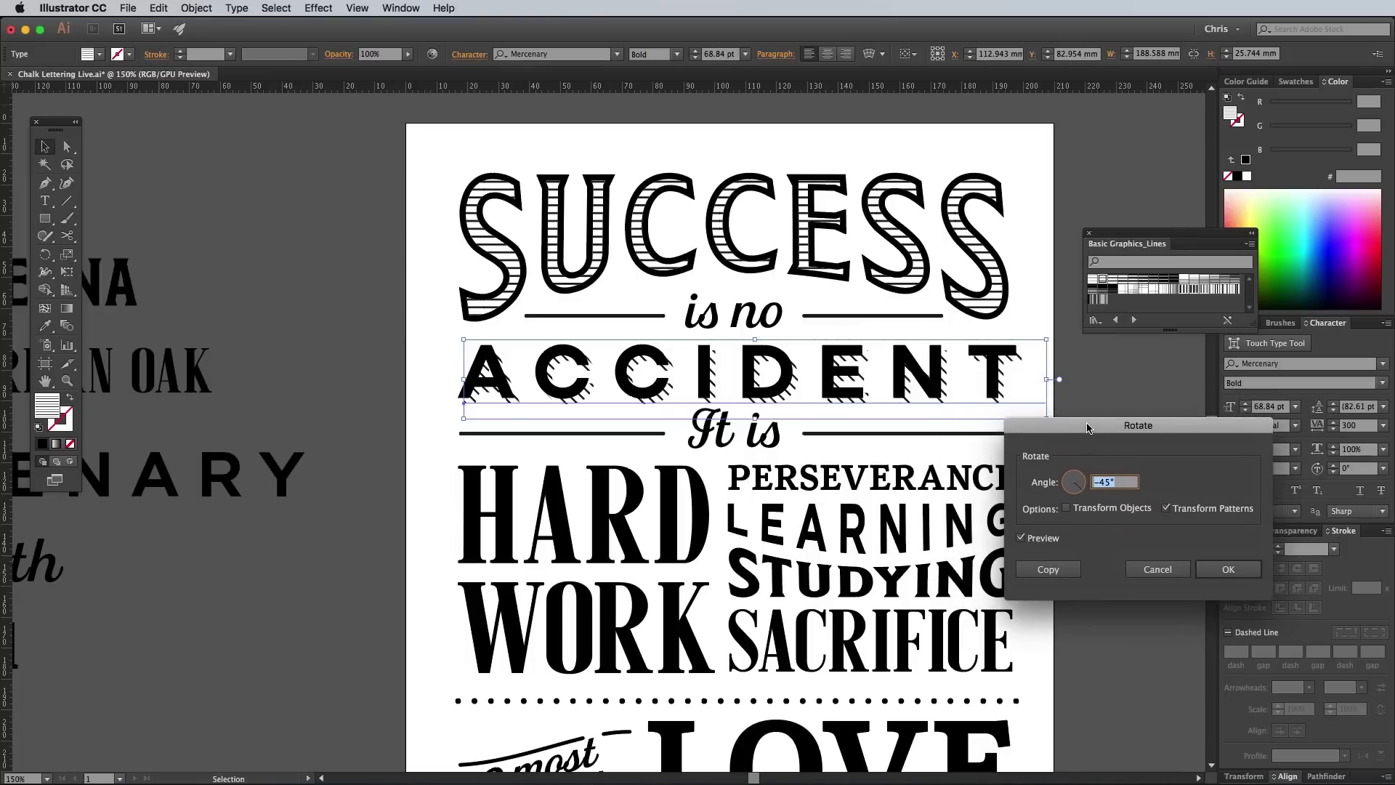
left_click(1228, 569)
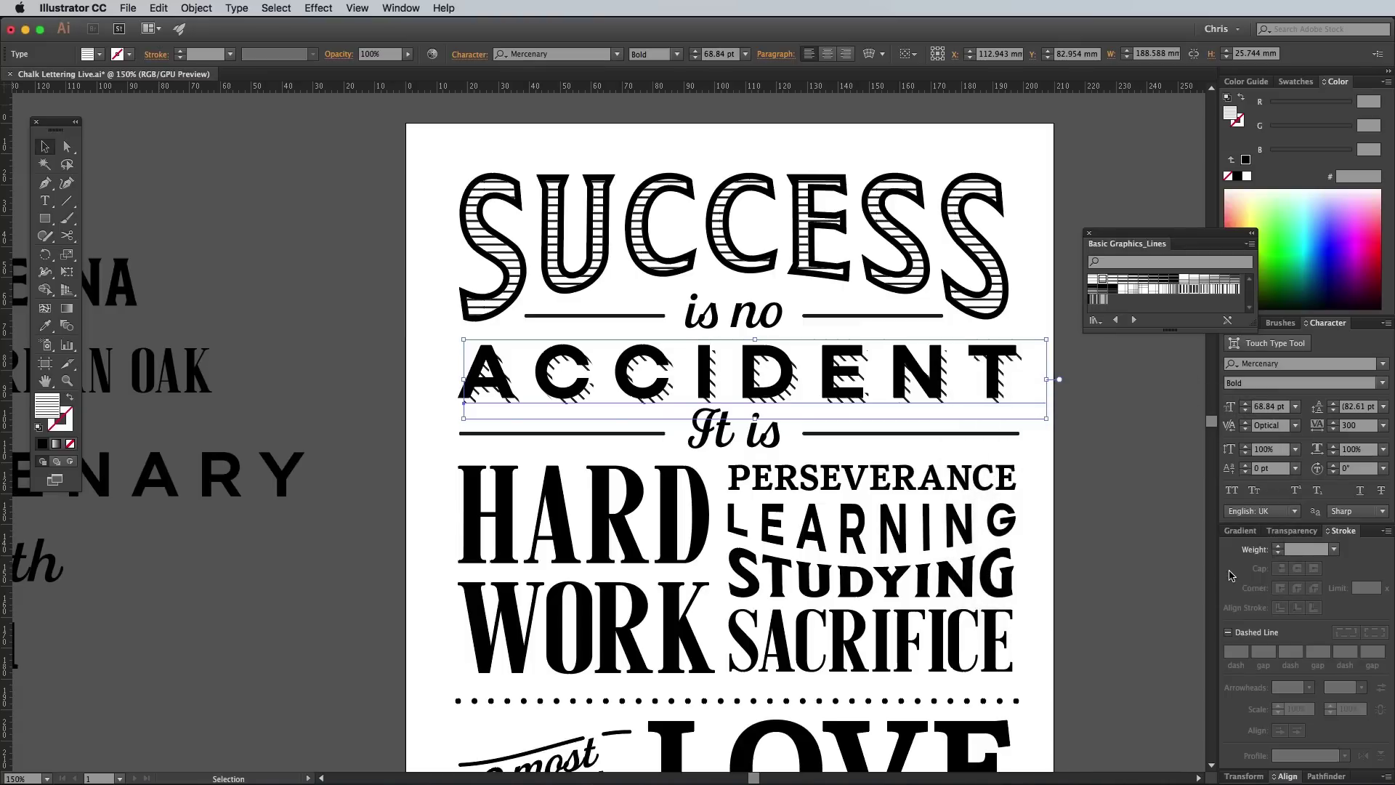
scroll(1124, 470, "down", 5)
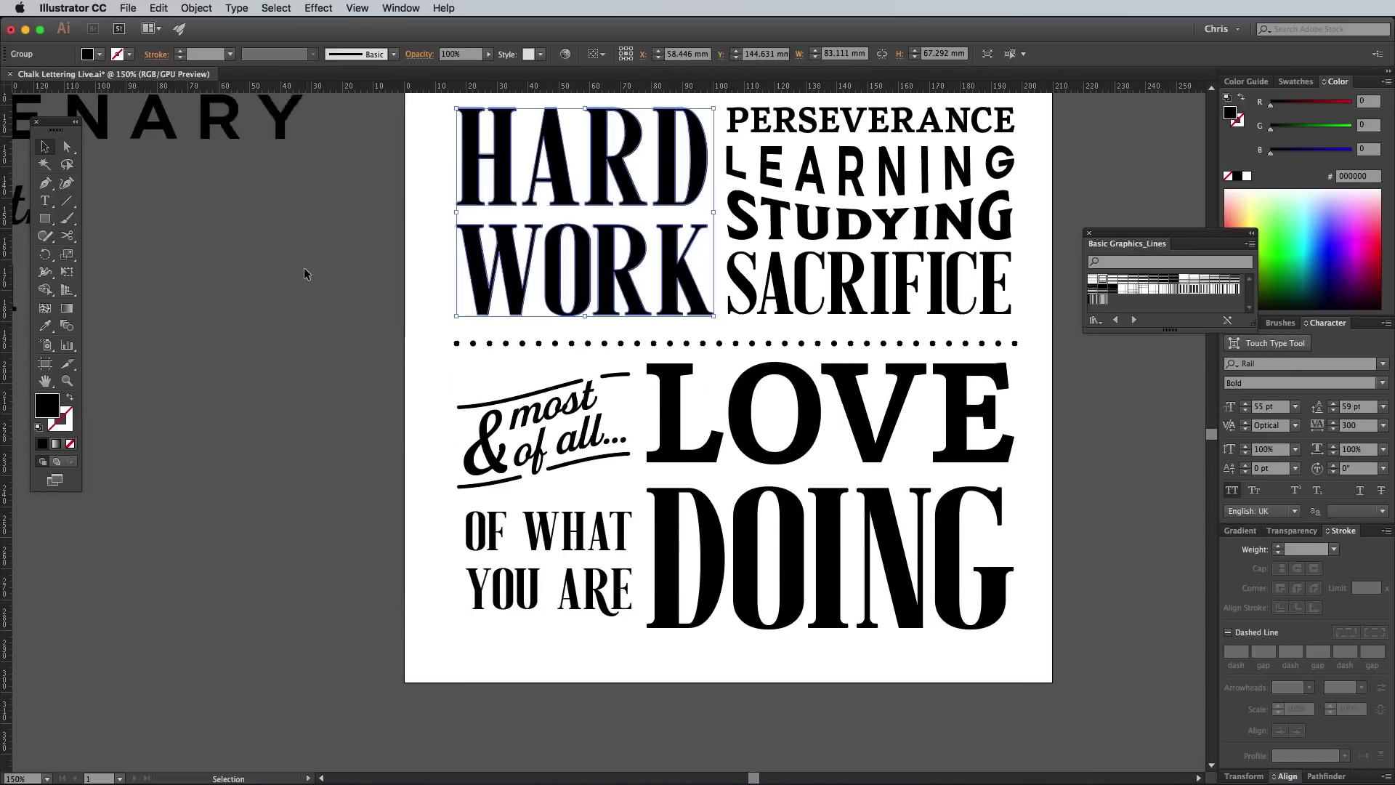
scroll(1124, 469, "up", 2)
Select all the poster artwork and bring up Transparency to fade it to 10%
left_click(579, 327)
scroll(1075, 434, "down", 3)
left_click(850, 486)
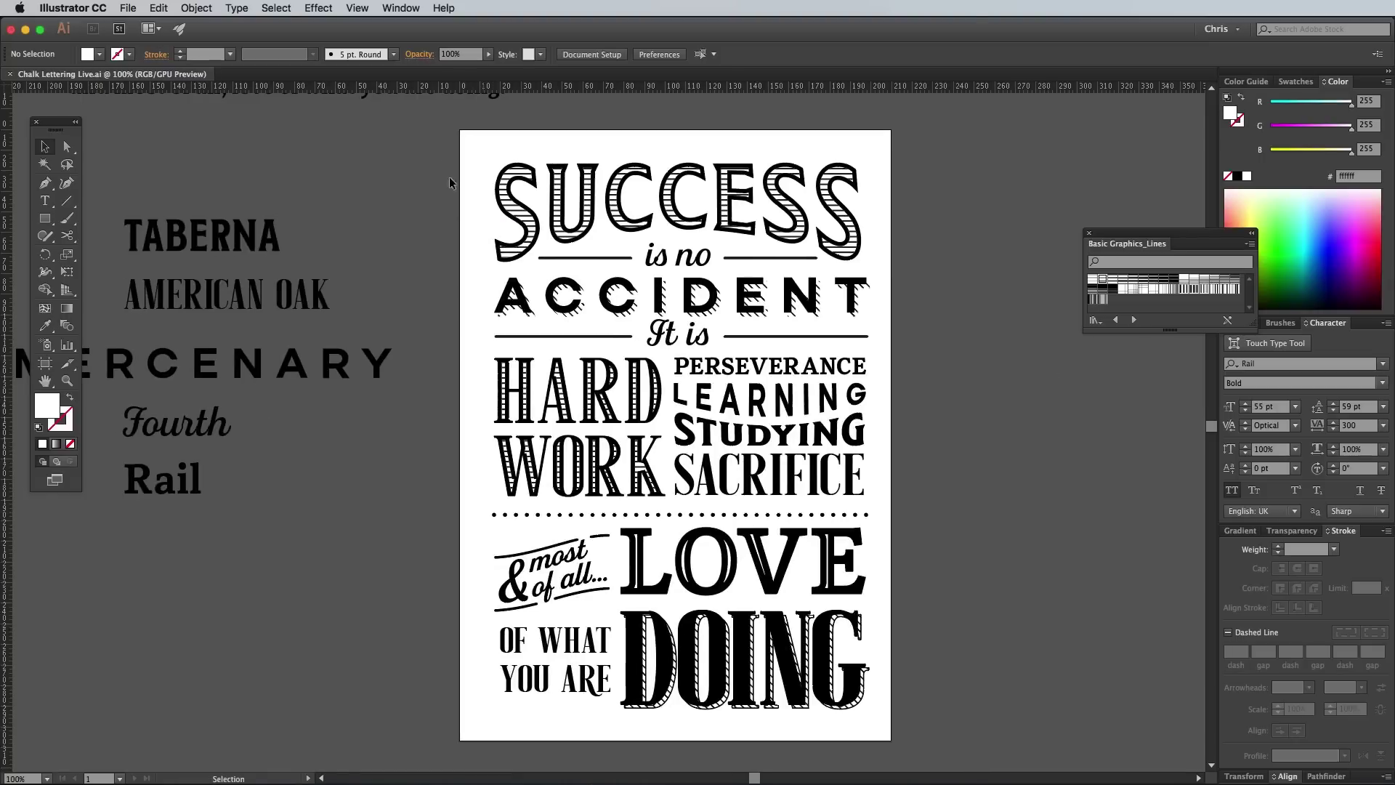
scroll(999, 758, "down", 2)
key("super+a")
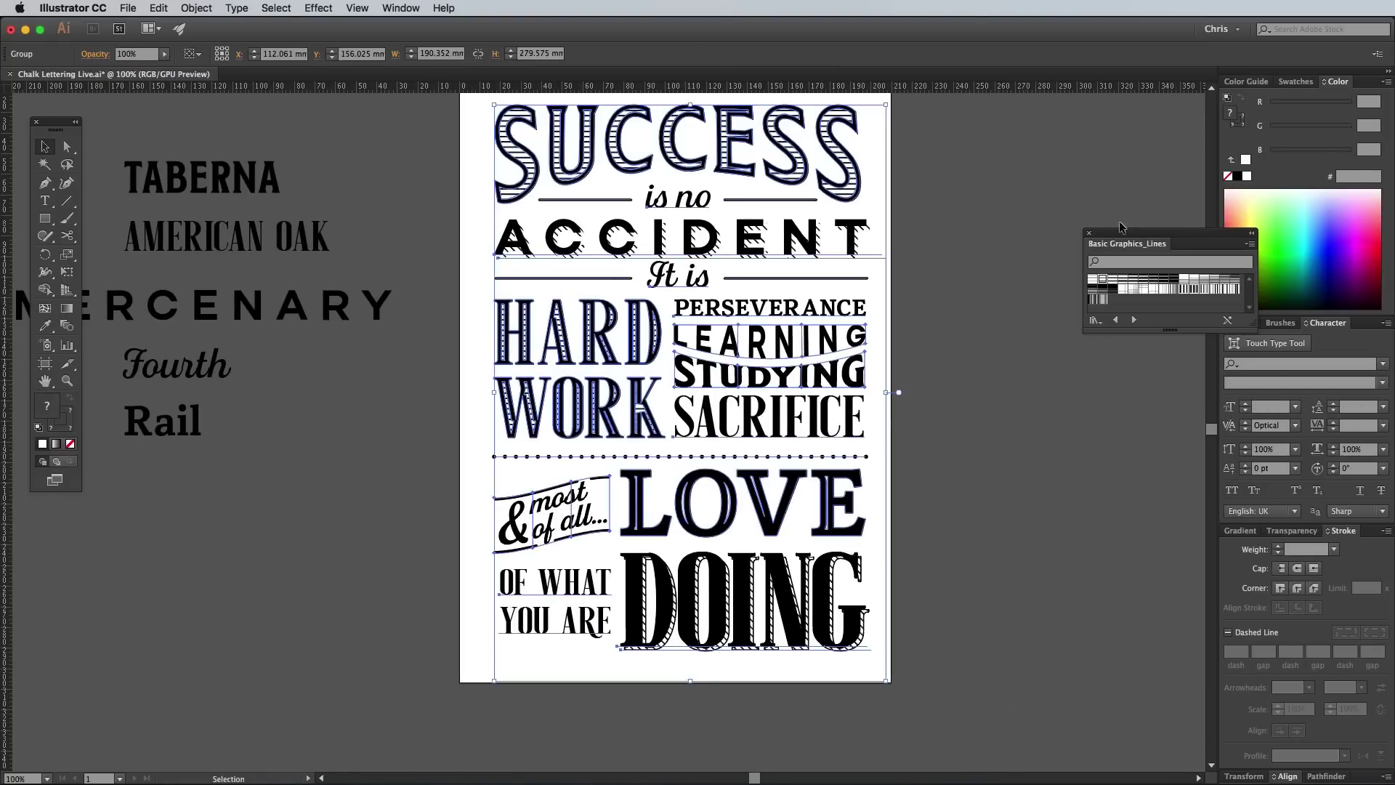
left_click(1294, 531)
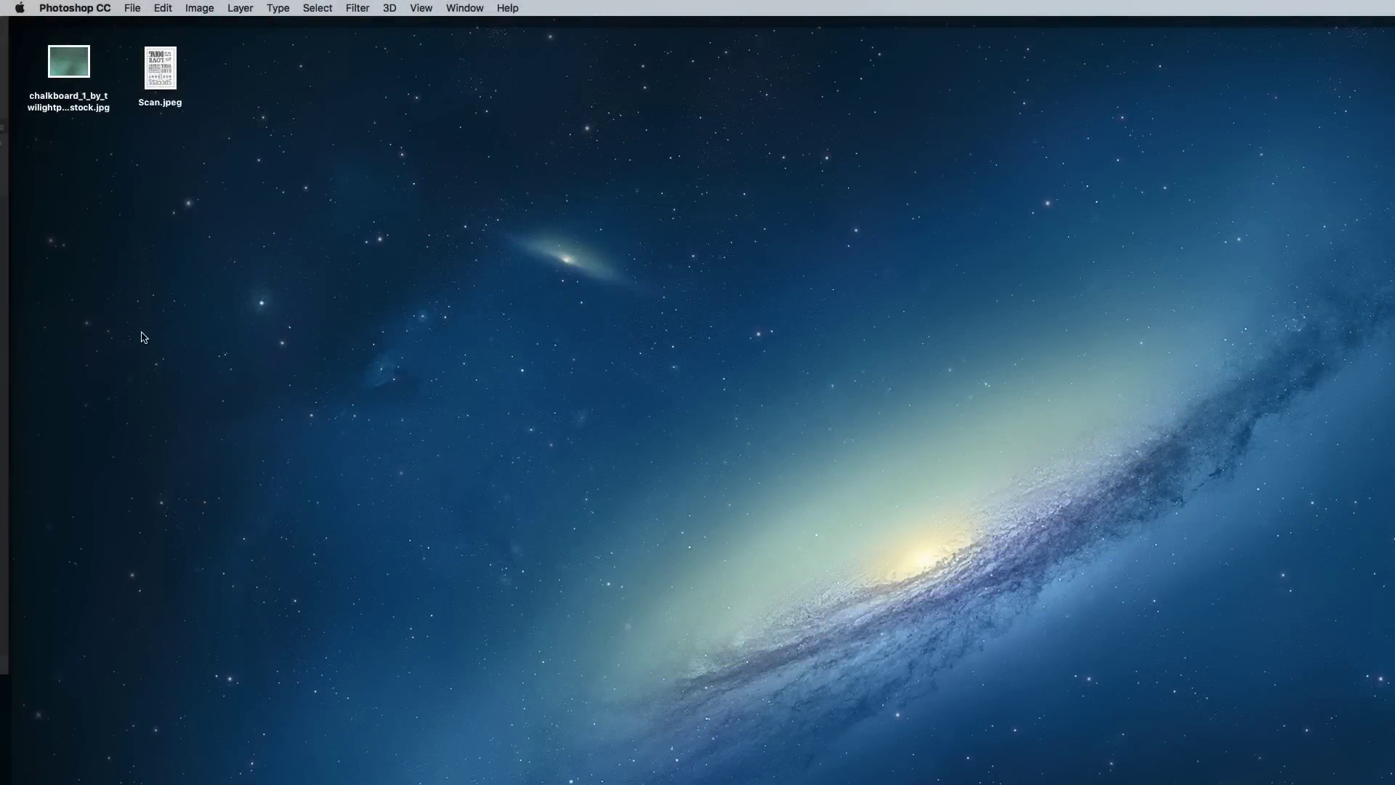
Open the chalkboard image and Average-blur Layer 1 into a flat green
double_click(74, 70)
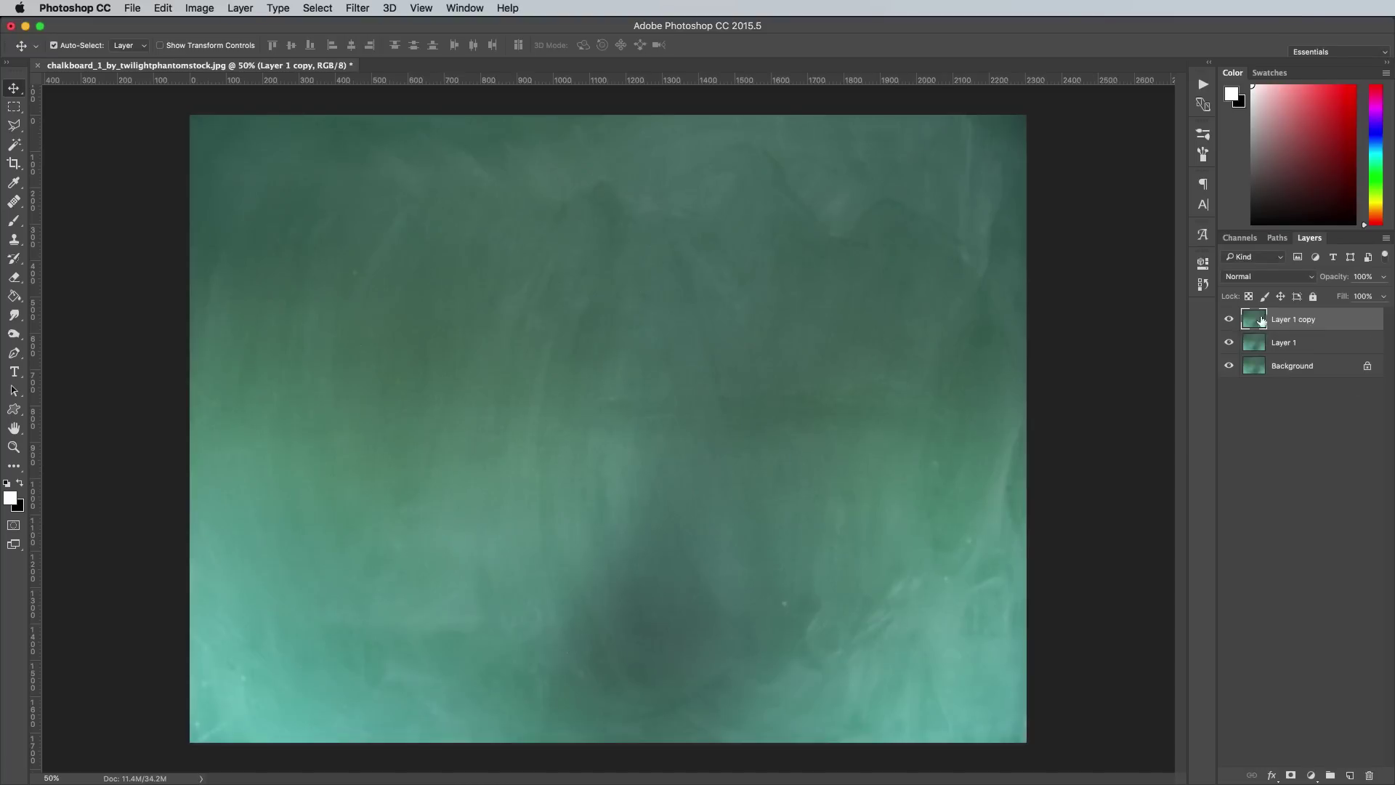
left_click(1230, 319)
left_click(1311, 345)
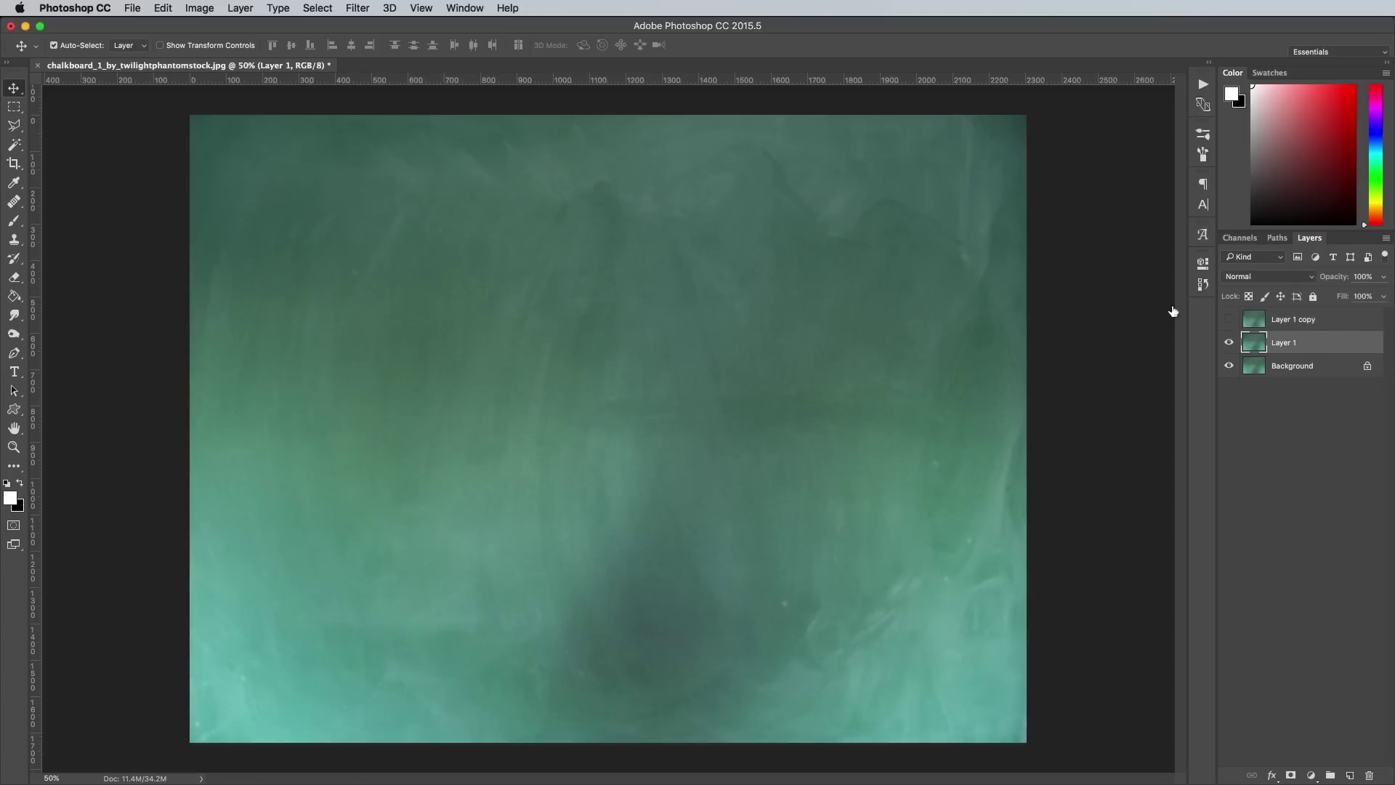
left_click(349, 9)
mouse_move(430, 182)
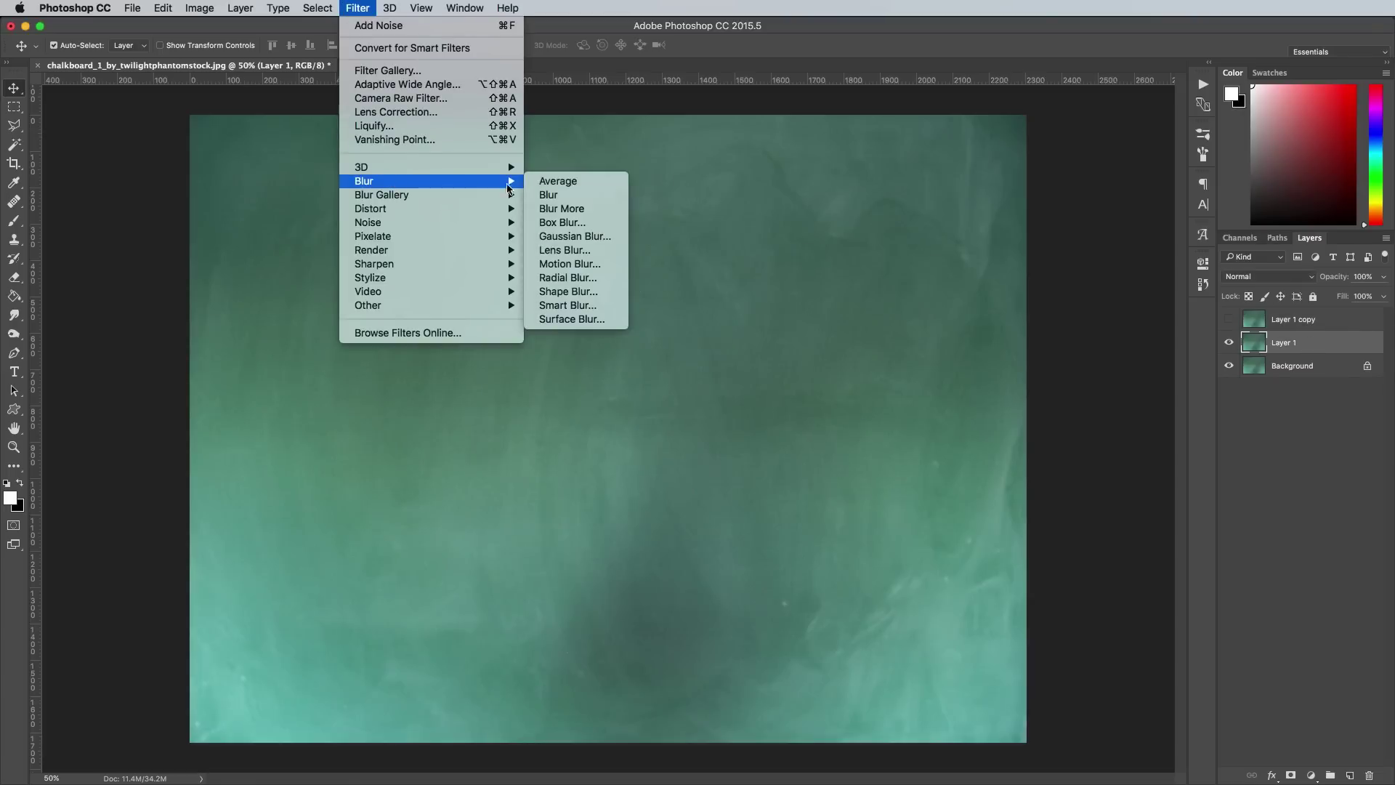
left_click(549, 184)
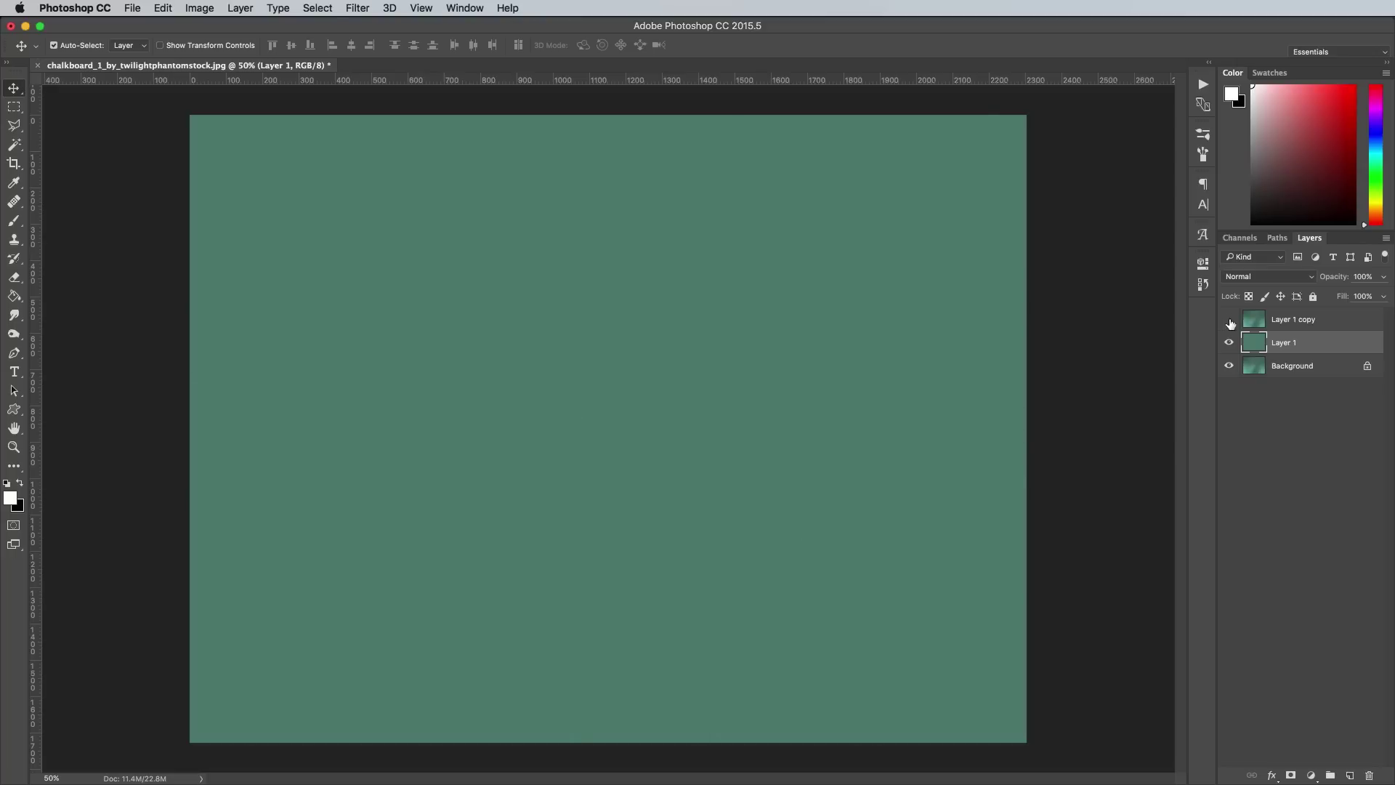
Apply a High Pass filter to the Layer 1 copy to extract the texture
left_click(1230, 318)
left_click(1319, 323)
left_click(362, 10)
left_click(529, 314)
key("Return")
Set the copy to Overlay, merge it with Layer 1, and toggle visibility to compare
left_click(1240, 278)
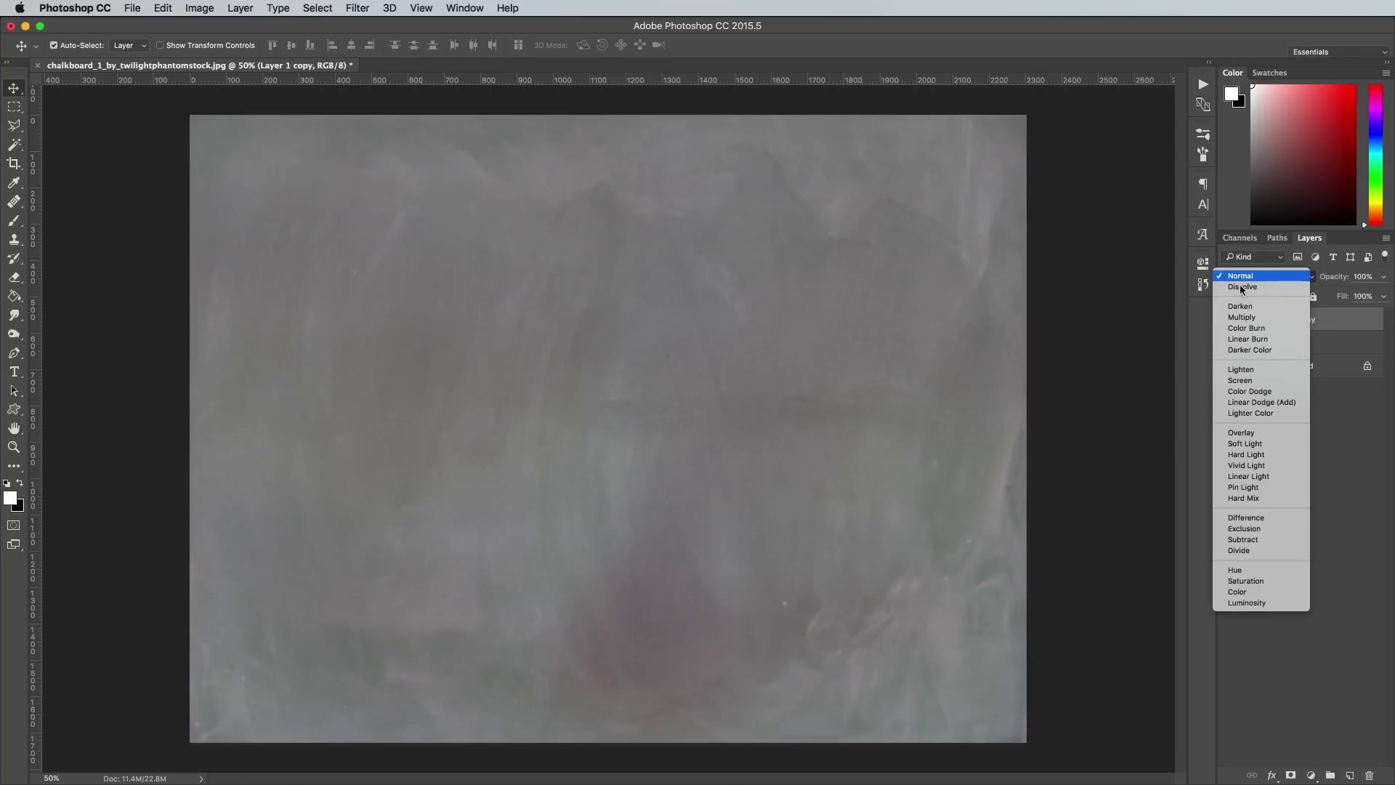
left_click(1252, 437)
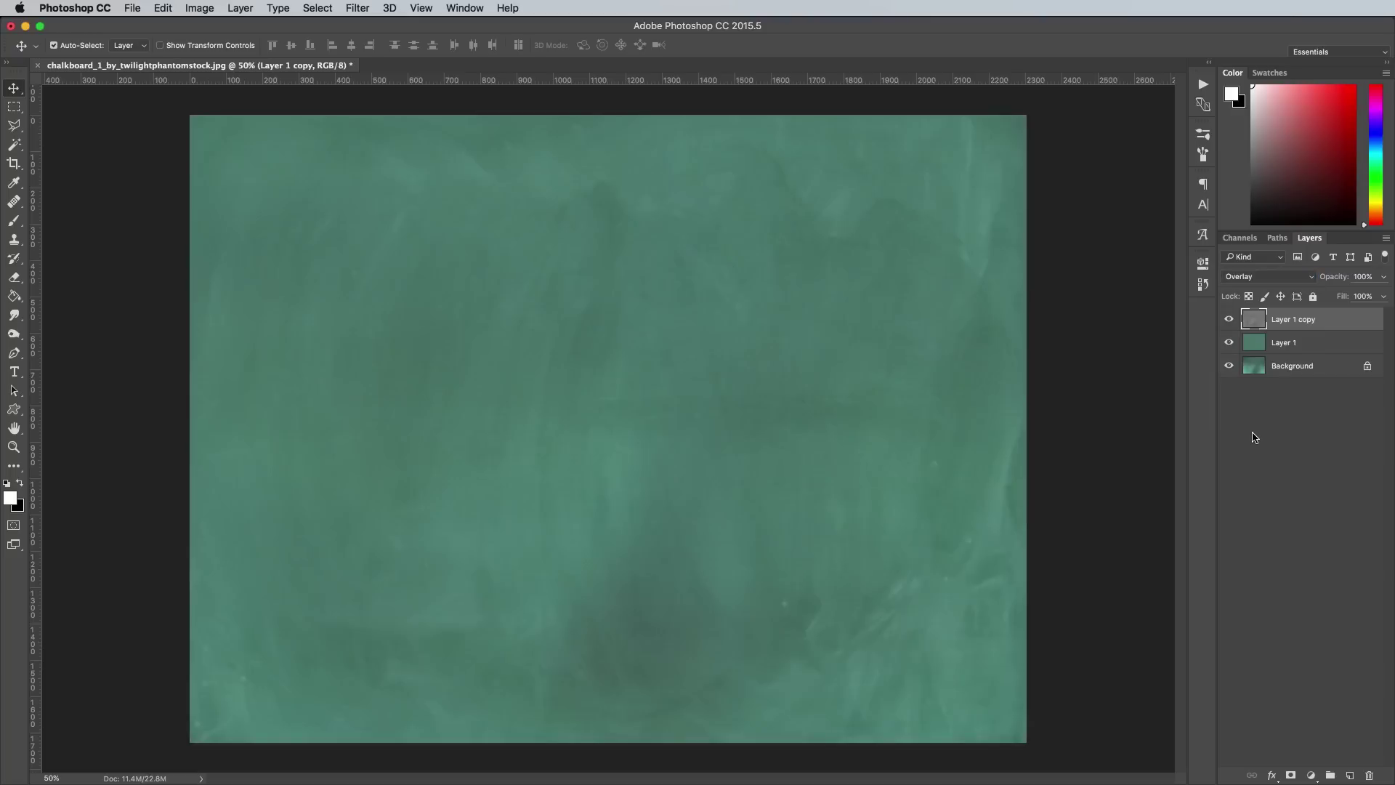
left_click(1314, 348, "shift")
key("ctrl+e")
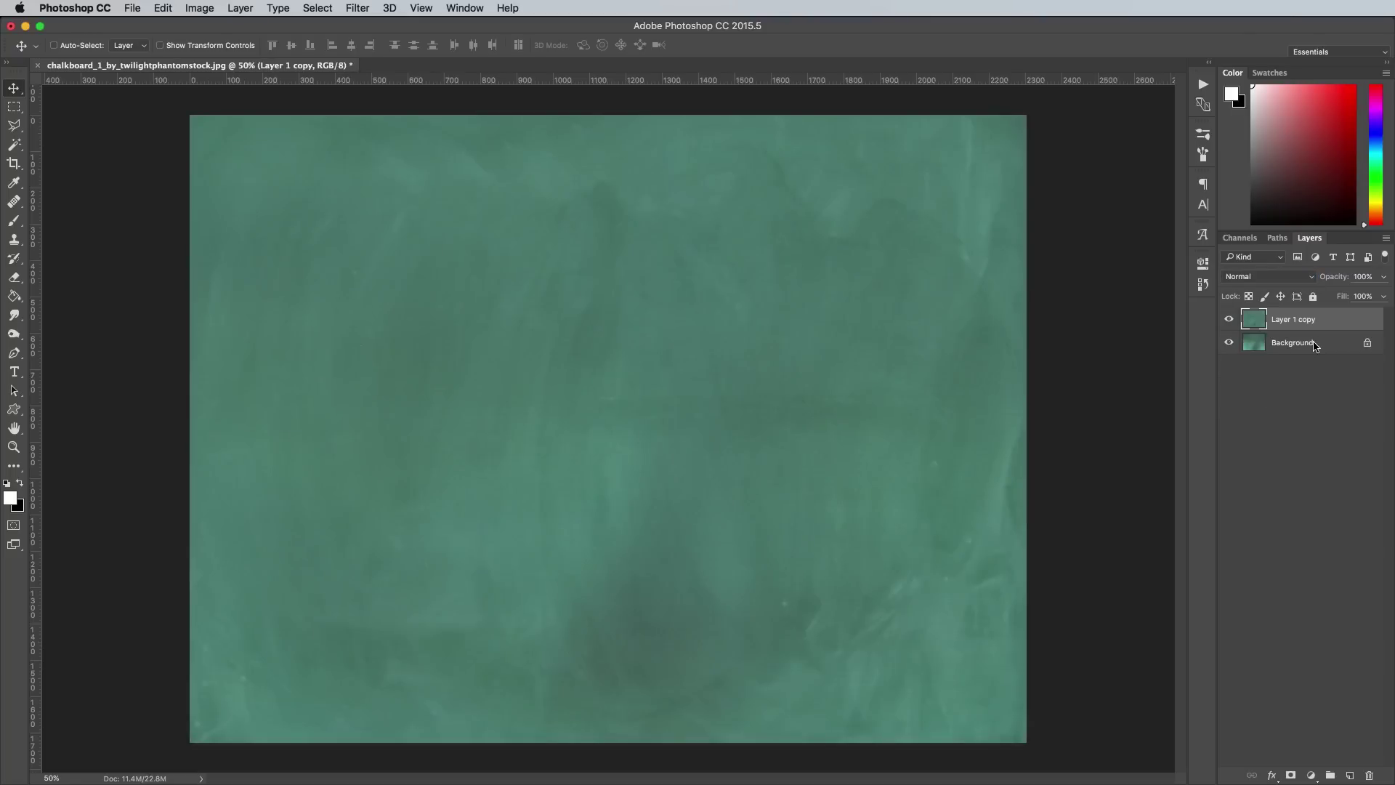
left_click(1228, 320)
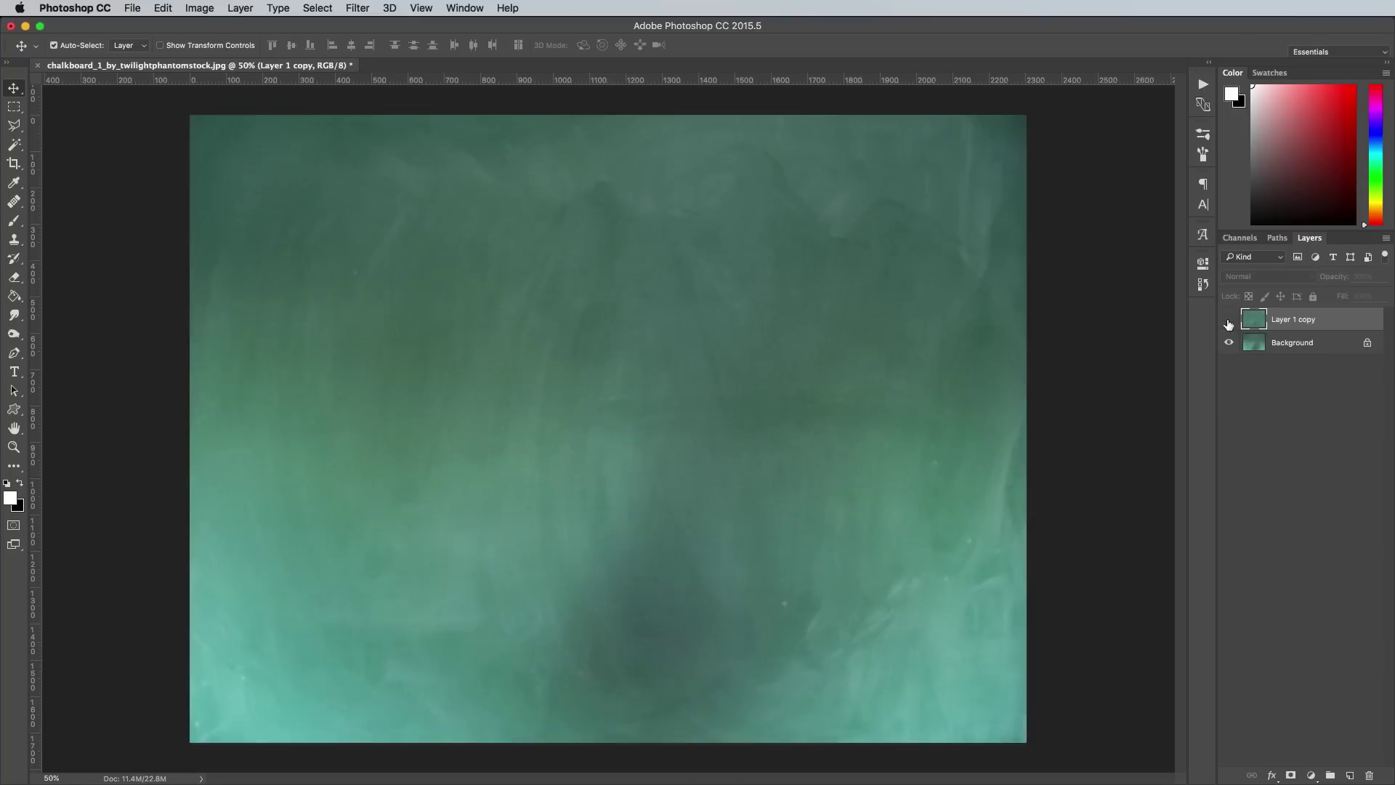
left_click(1228, 320)
left_click(1229, 319)
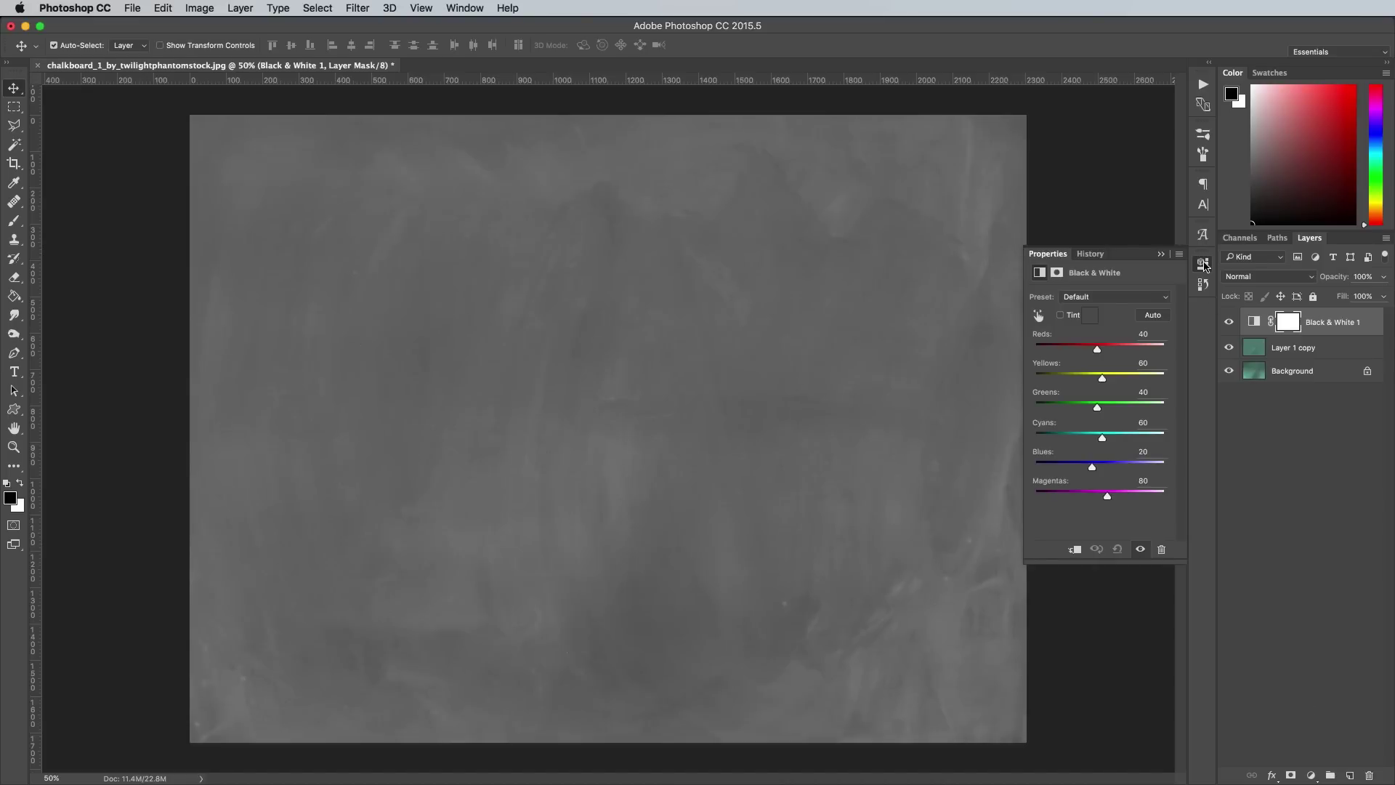
Close the Black & White adjustment and rotate the canvas 90° clockwise to portrait
left_click(1203, 264)
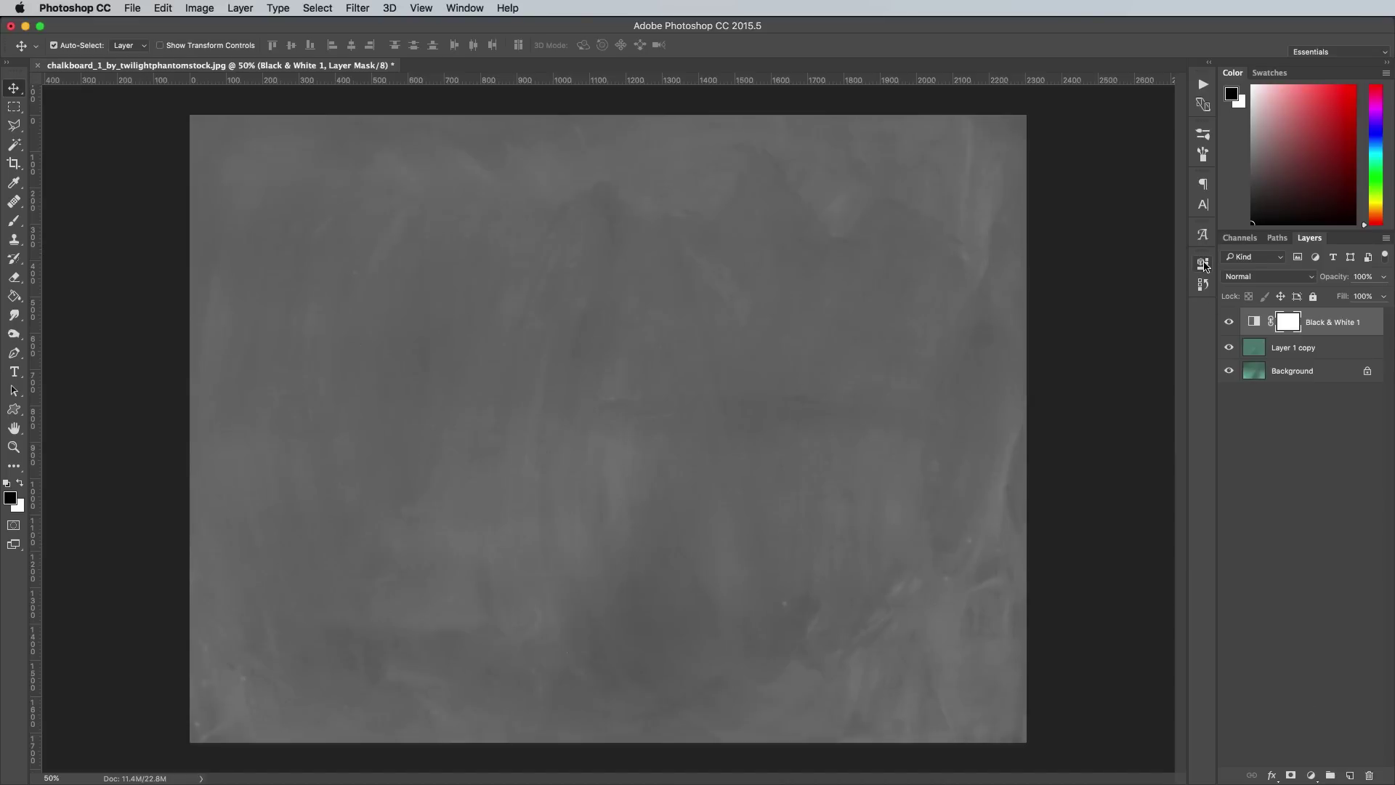
left_click(210, 12)
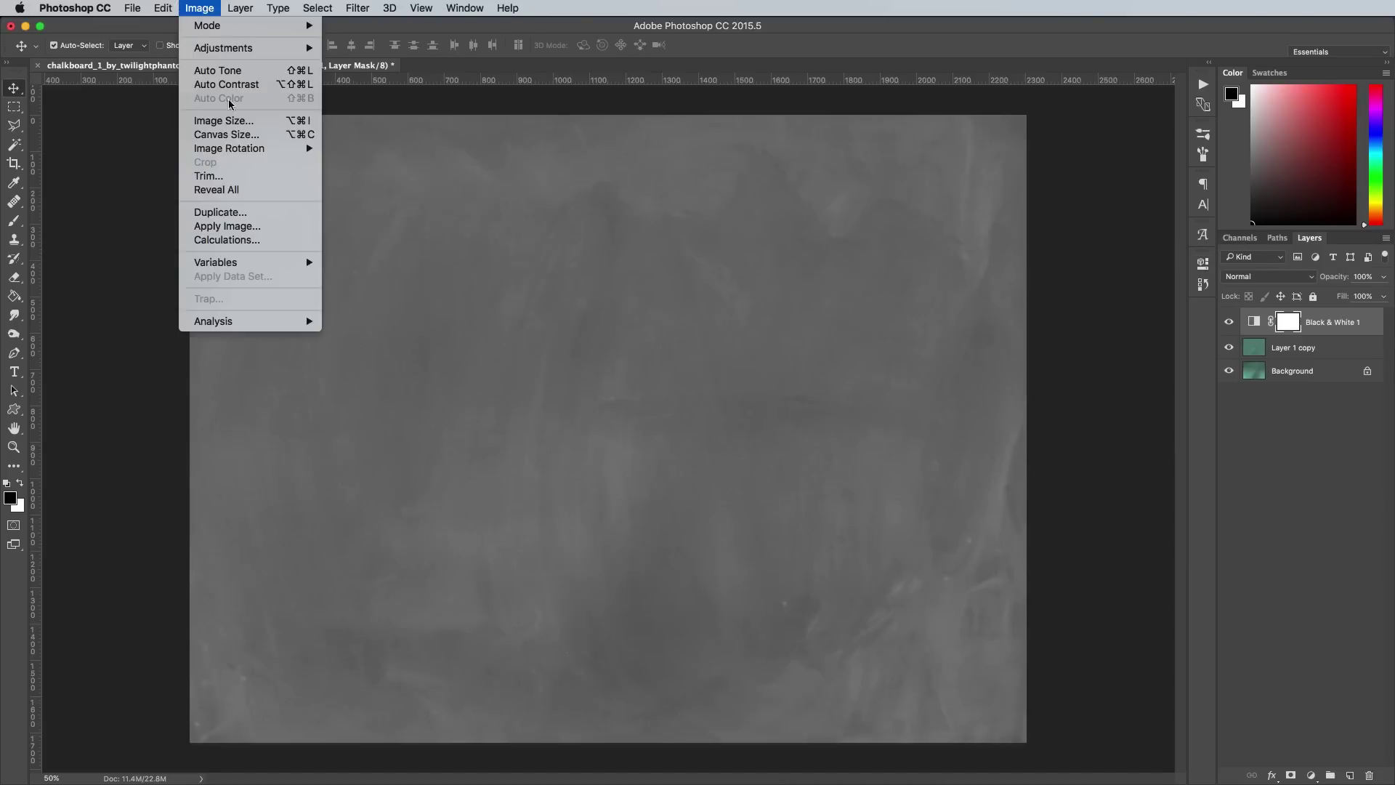
left_click(332, 159)
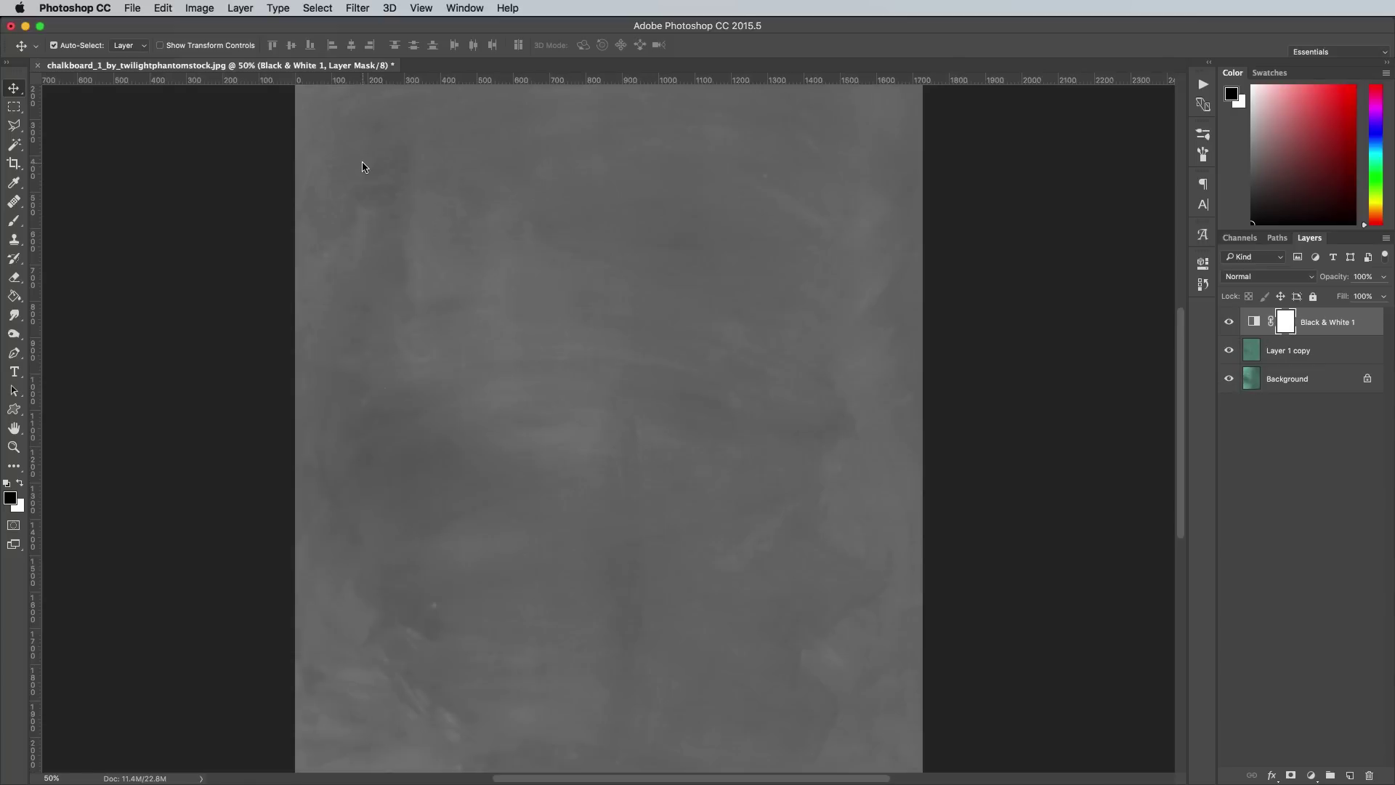
key("ctrl+0")
key("ctrl+minus")
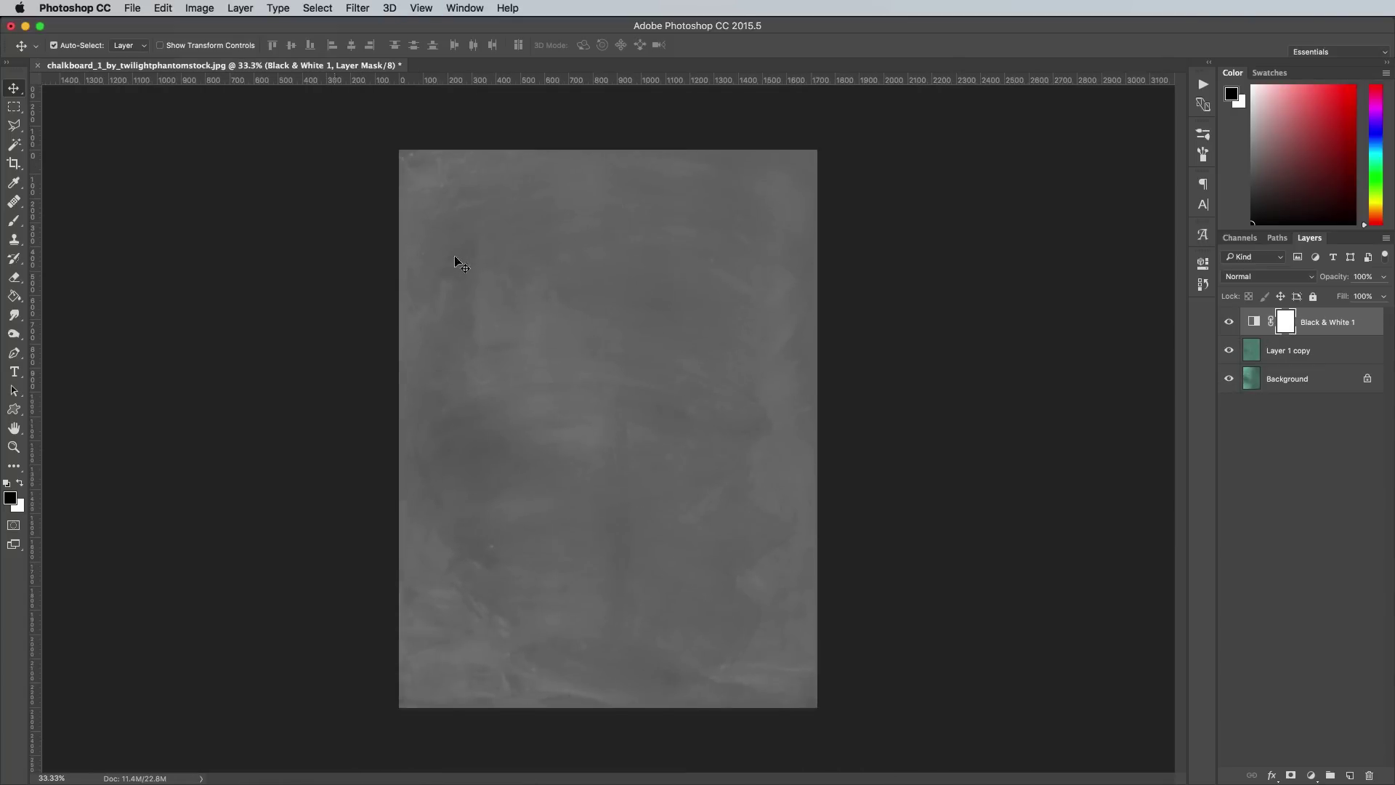
Add a black-filled Overlay layer beneath Black & White 1, then hide Photoshop to show the desktop
left_click(1351, 776)
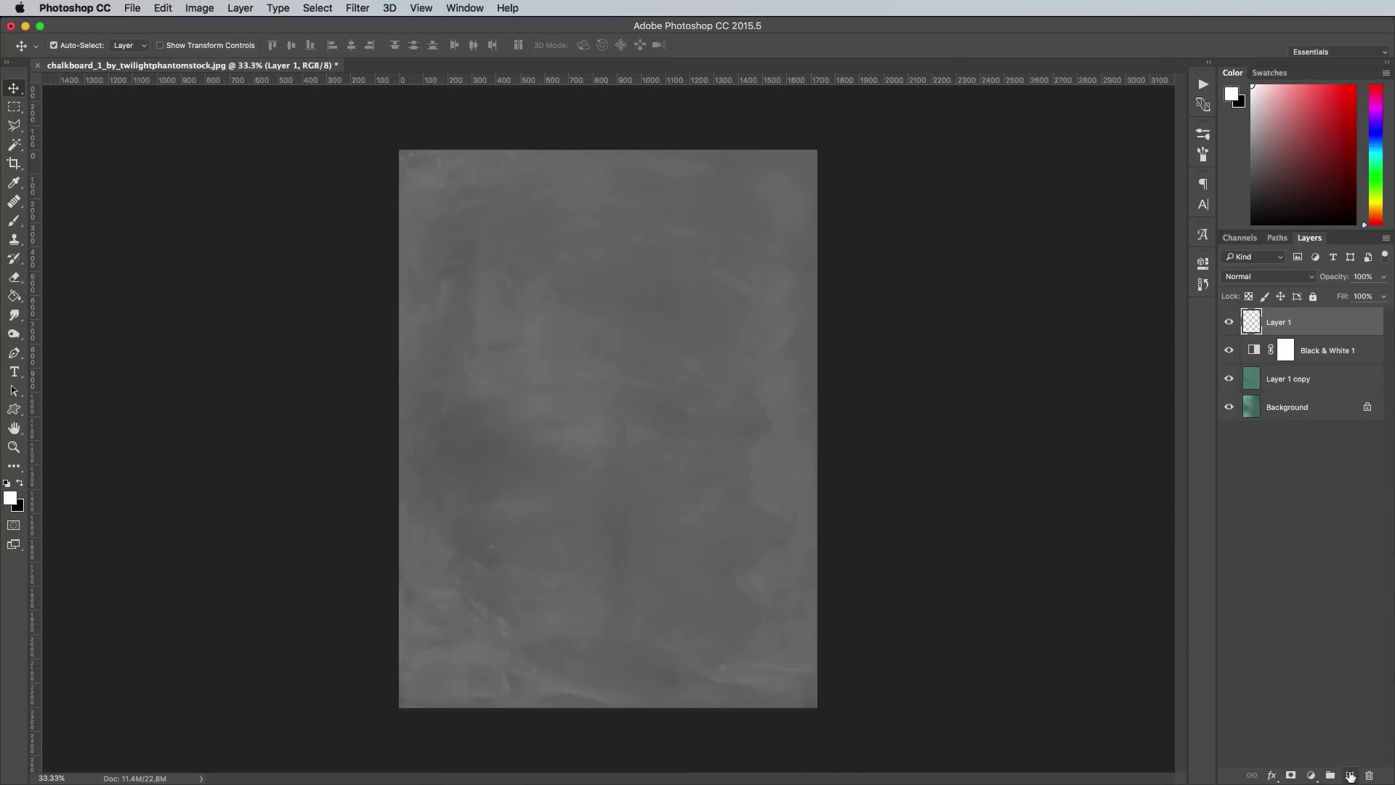
key("ctrl+BackSpace")
left_click(1270, 276)
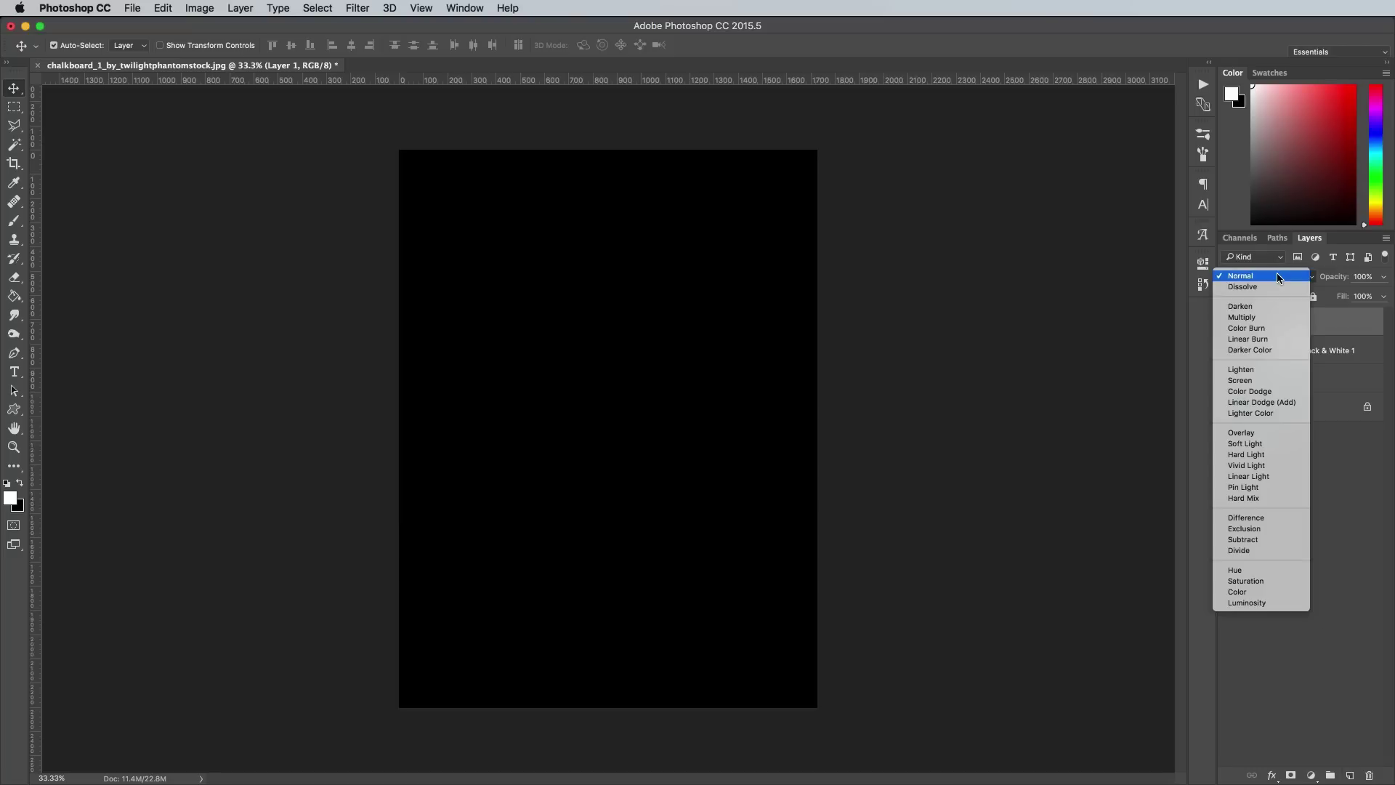
left_click(1267, 432)
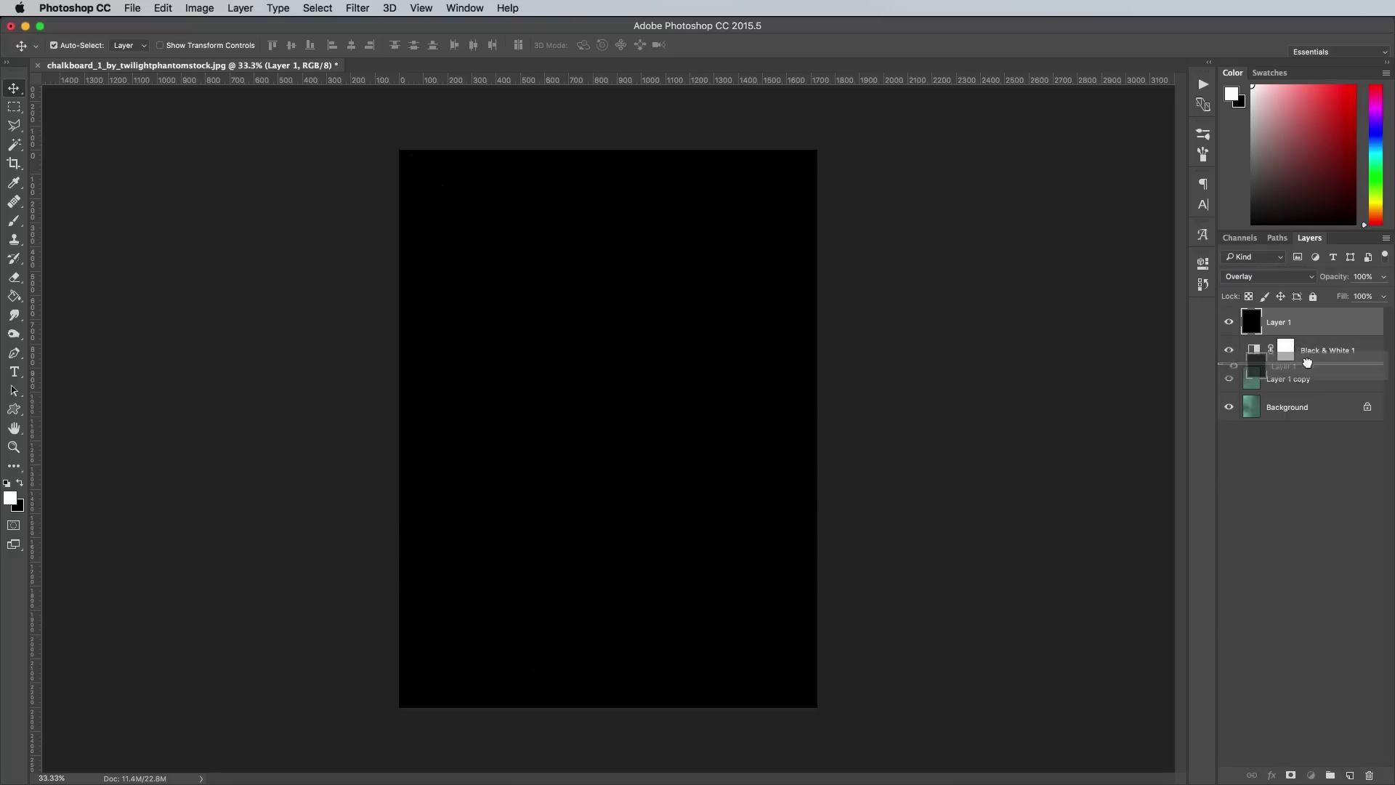
left_click_drag(1304, 326, 1308, 362)
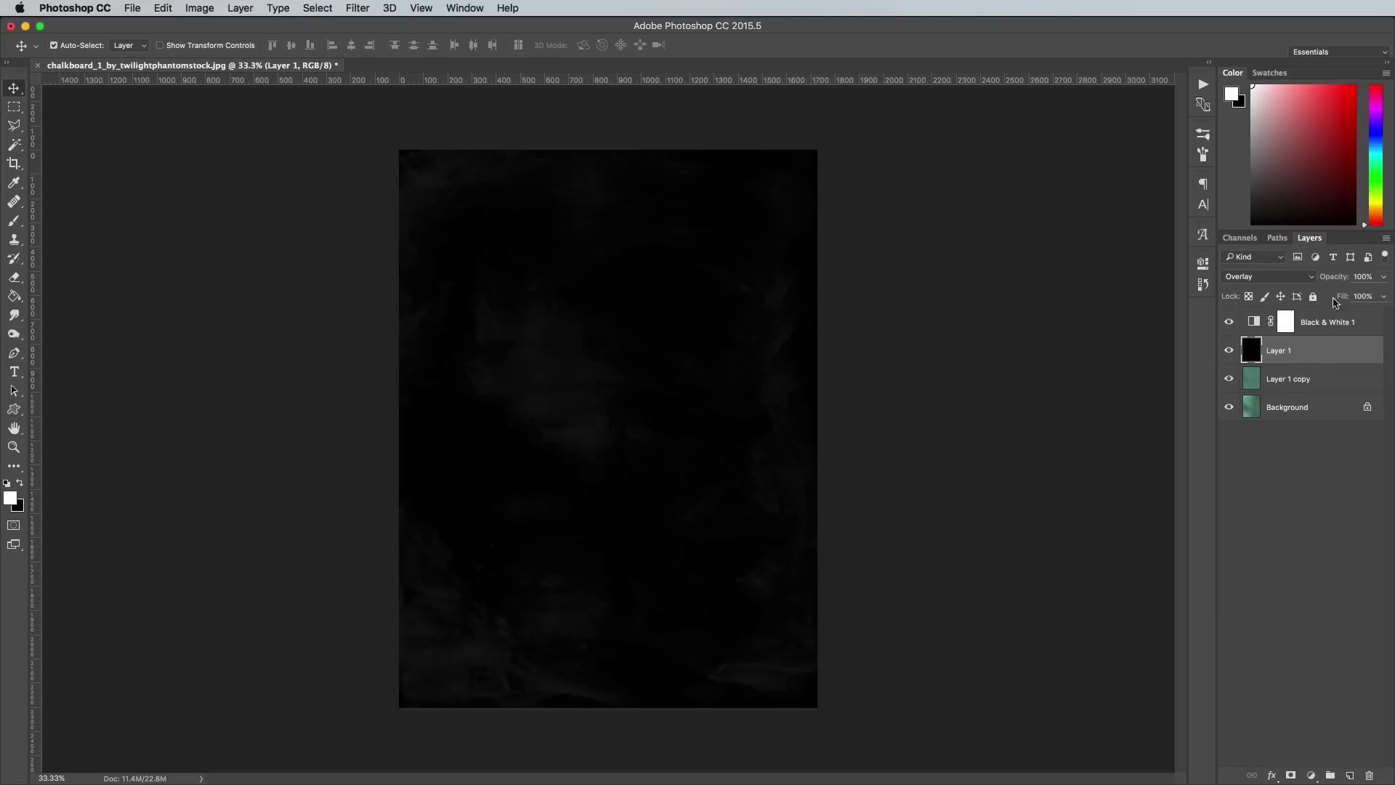
type("80")
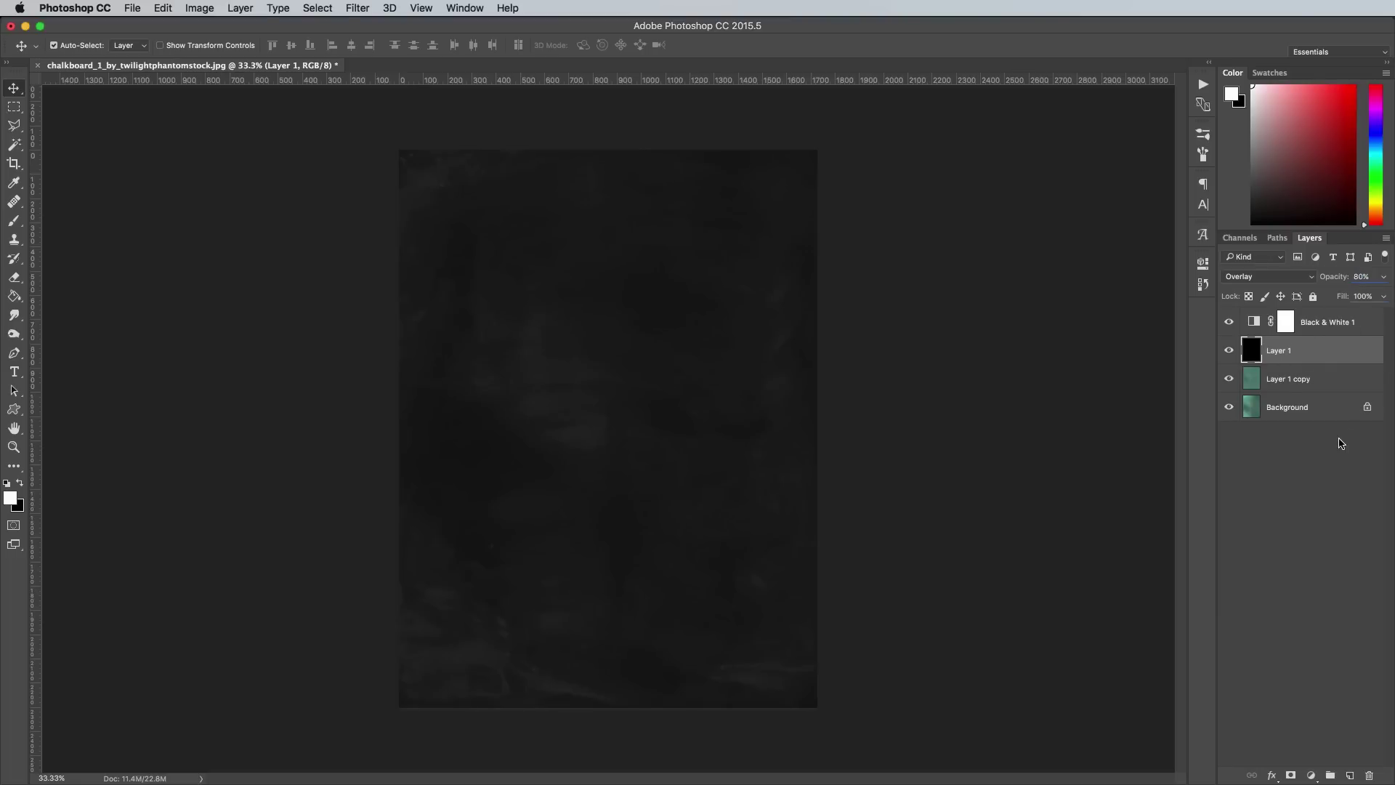
key("super+m")
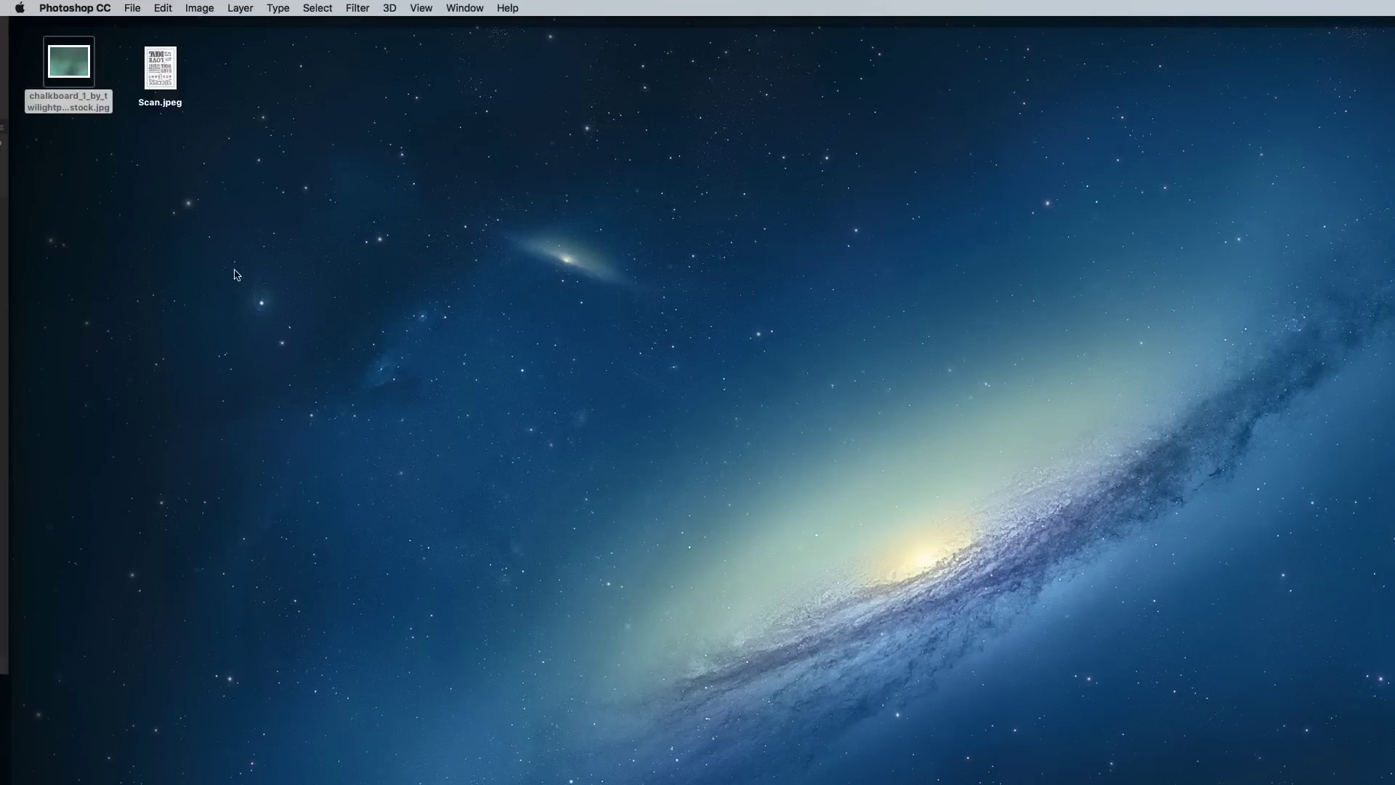
Open Scan.jpeg, rotate it 180° and crop it around the lettering
double_click(165, 80)
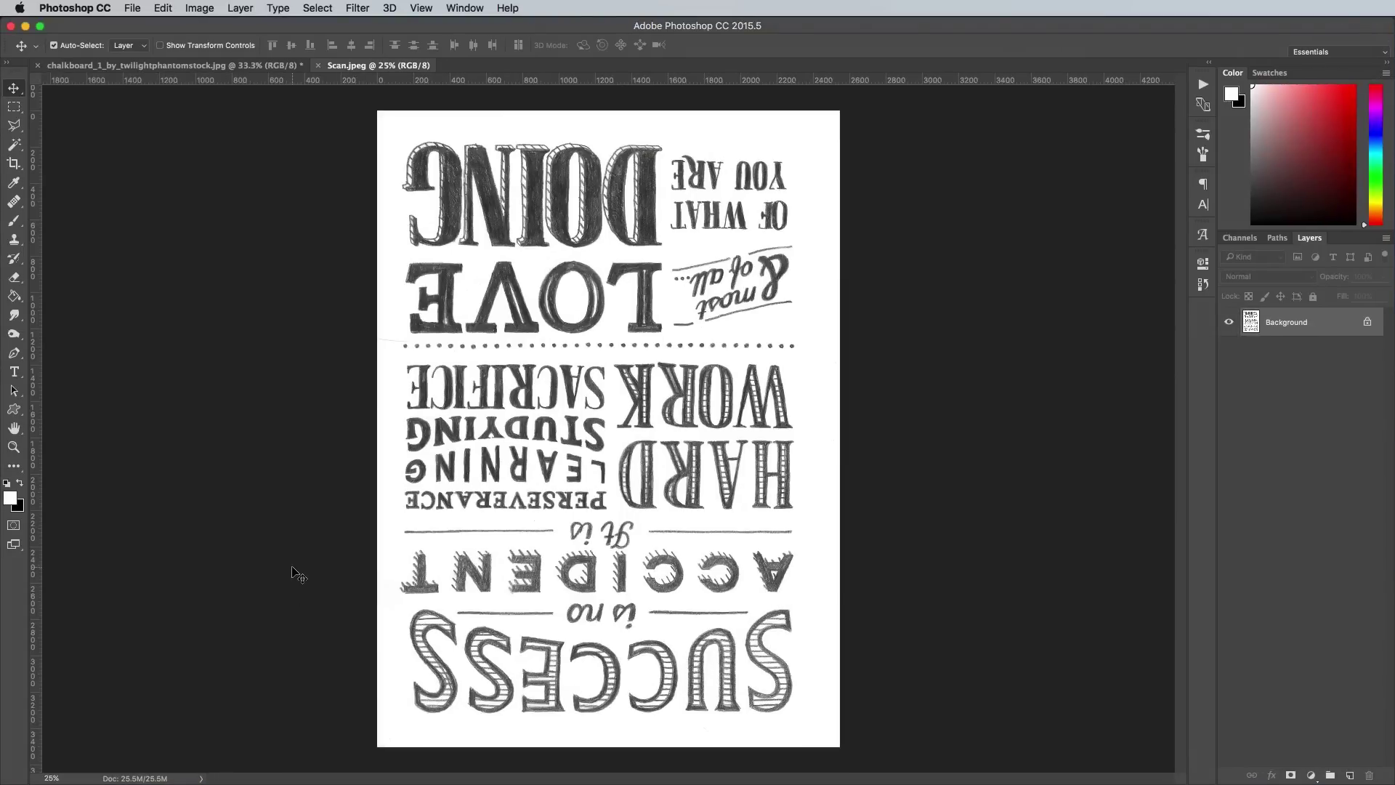
left_click(200, 8)
left_click(328, 153)
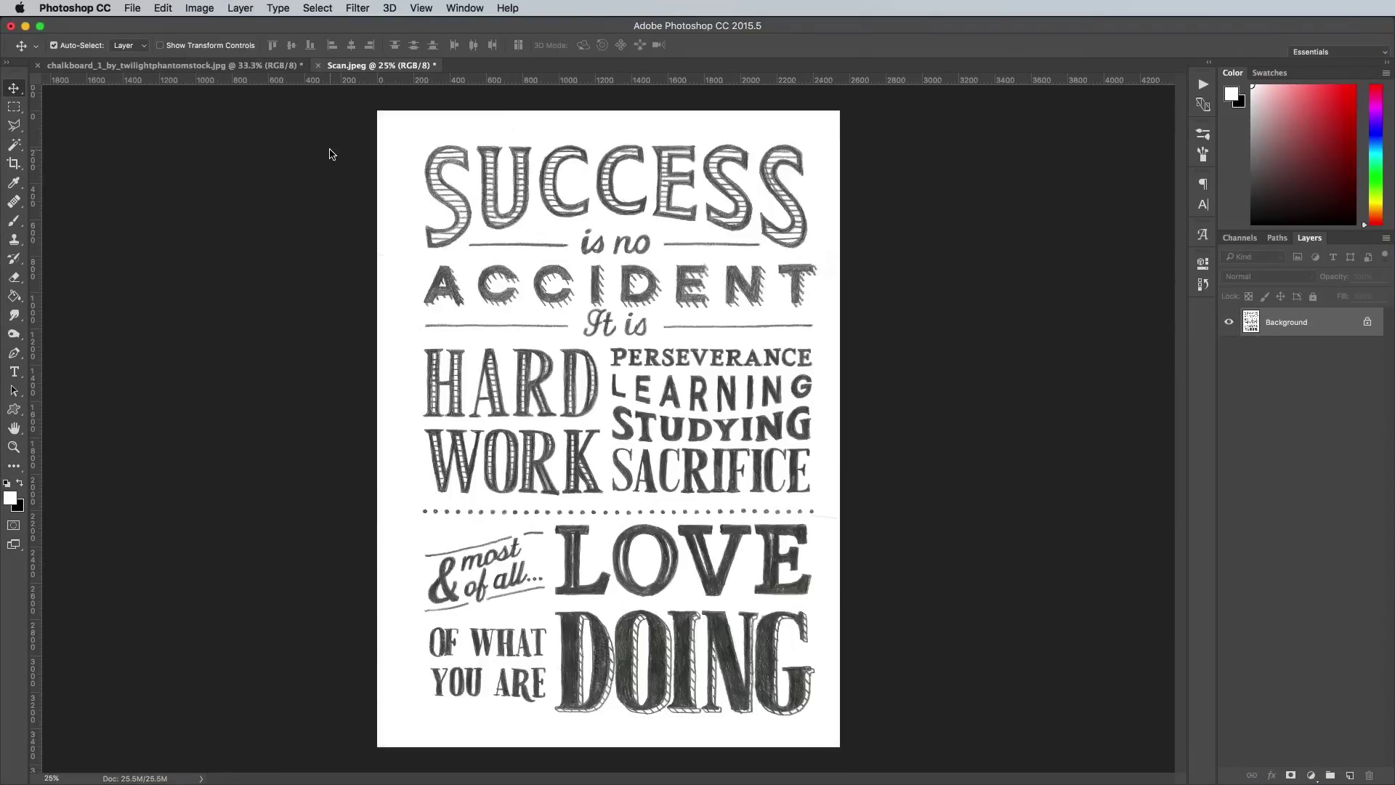
left_click(14, 163)
left_click_drag(409, 134, 823, 724)
key("Return")
Copy the scan into the chalkboard document and Free Transform it to fit the board
key("ctrl+a")
key("ctrl+c")
left_click(175, 64)
key("ctrl+v")
key("ctrl+t")
left_click_drag(399, 150, 483, 265)
left_click_drag(611, 490, 549, 381)
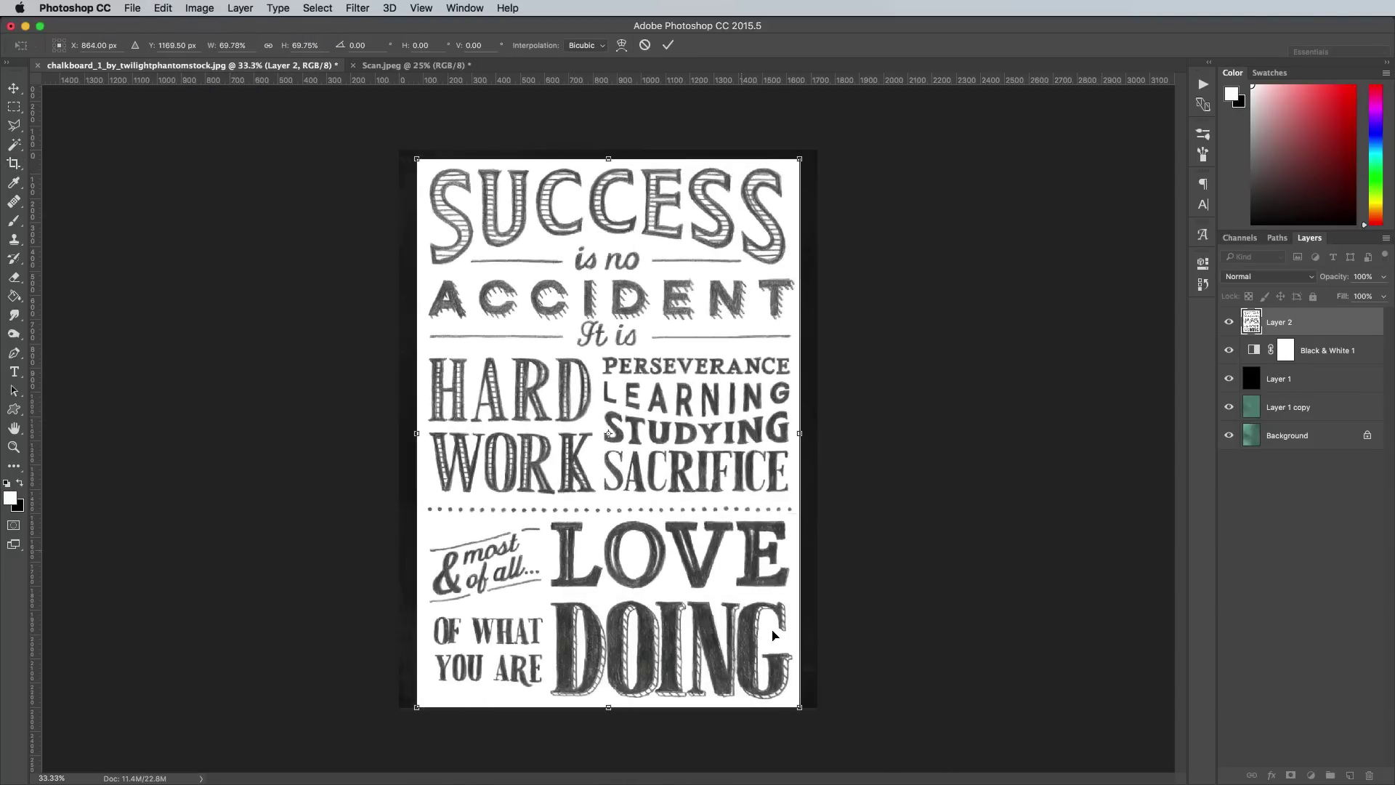
left_click_drag(774, 763, 790, 694)
key("Return")
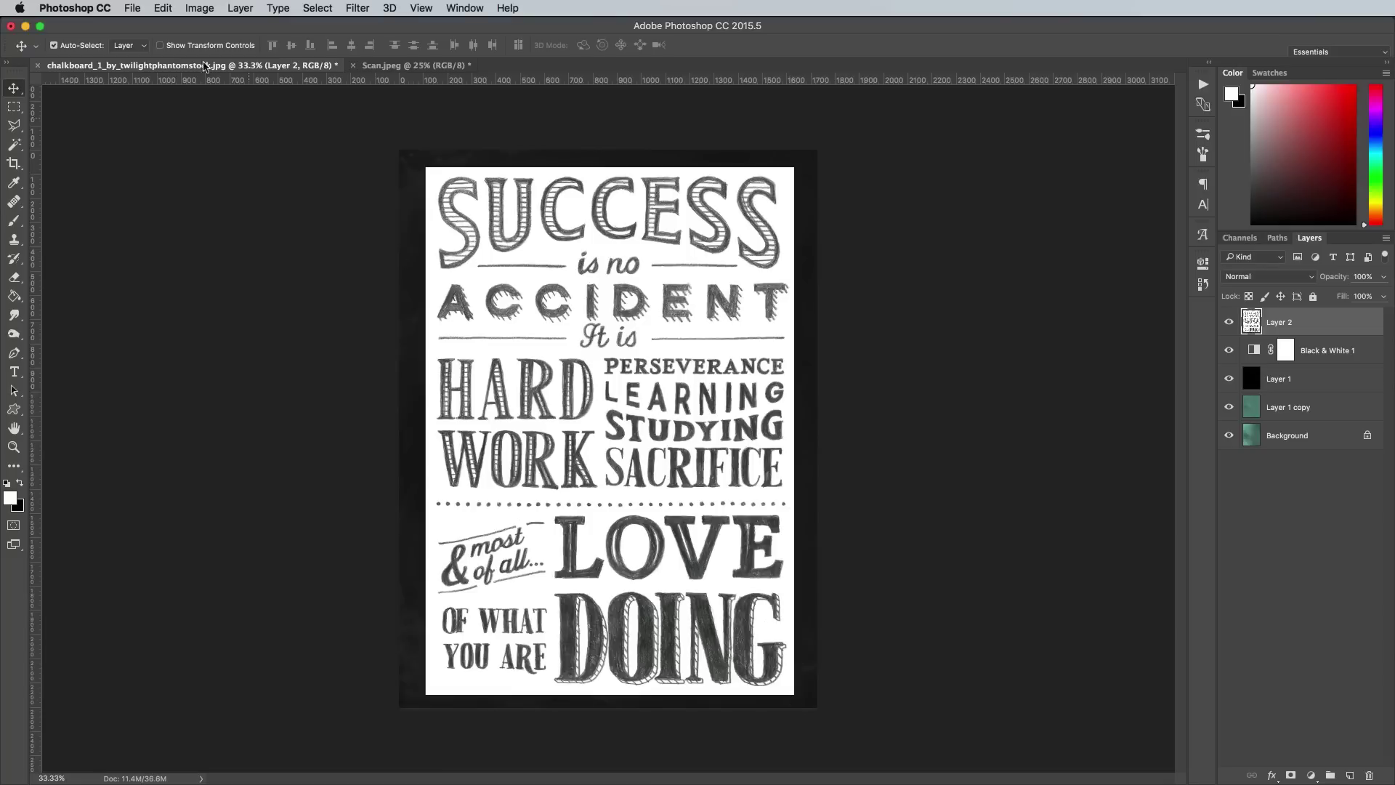
Invert the scan to white lettering and blend the layer in Screen mode
left_click(200, 8)
left_click(369, 215)
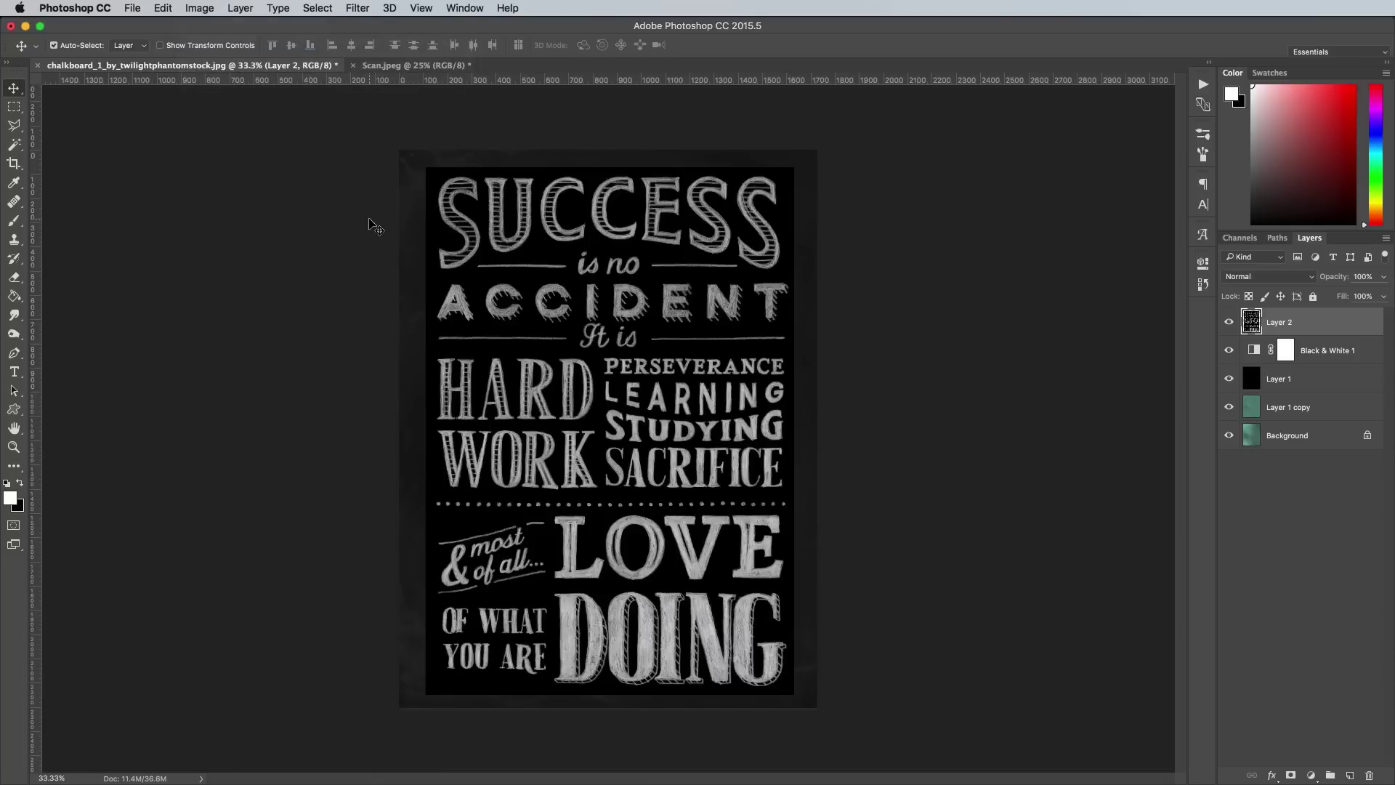
left_click(1244, 277)
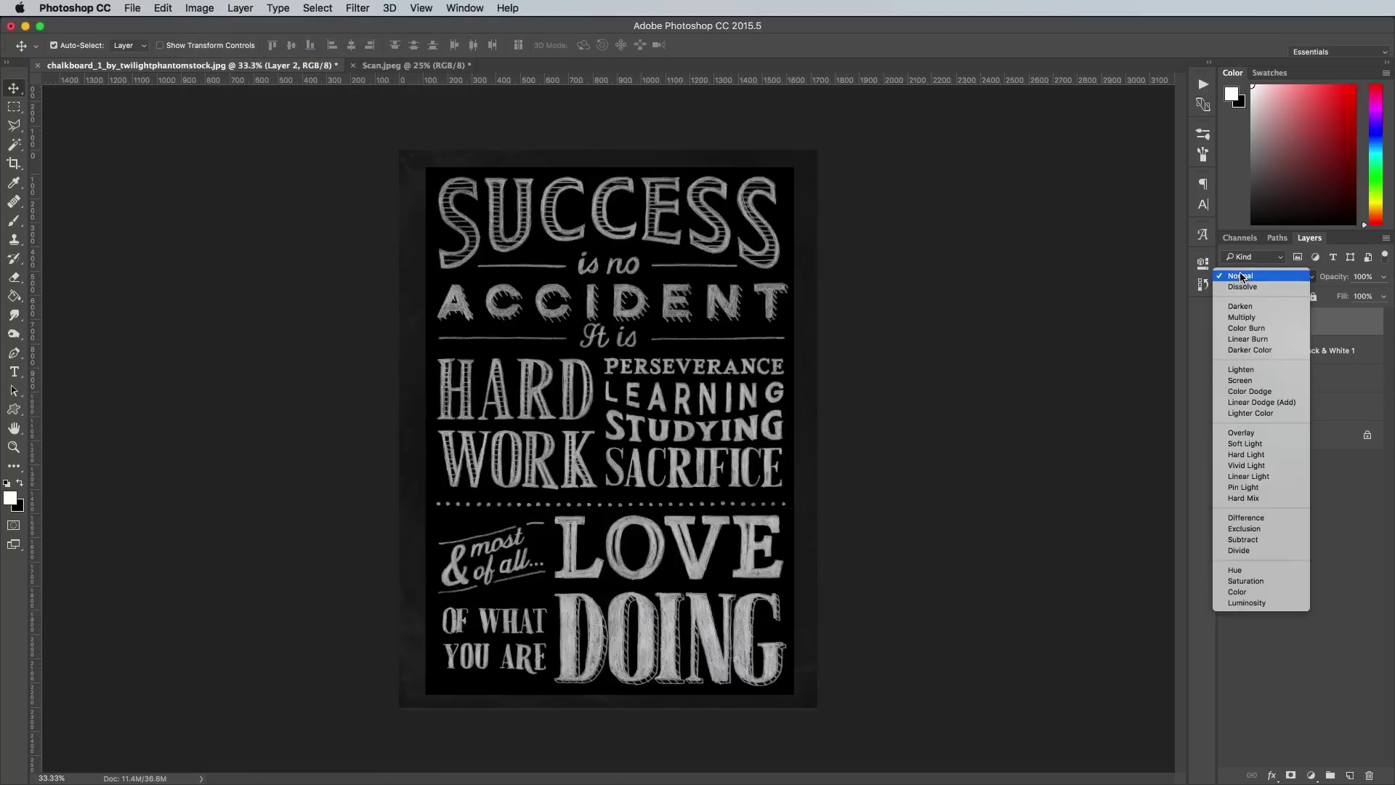
left_click(1248, 382)
key("ctrl+1")
key("ctrl+minus")
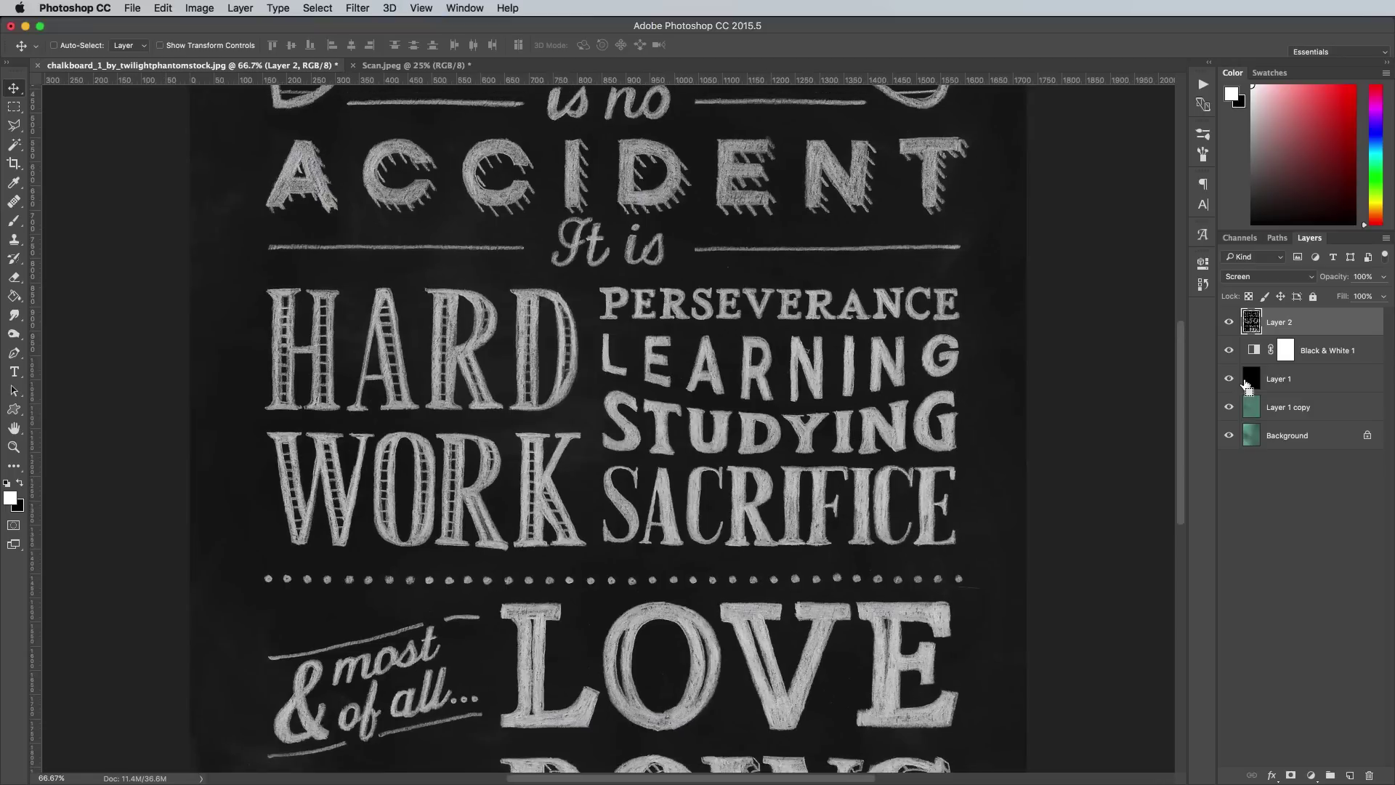
Adjust Levels to brighten the chalk highlights and deepen the dark tones
key("ctrl+l")
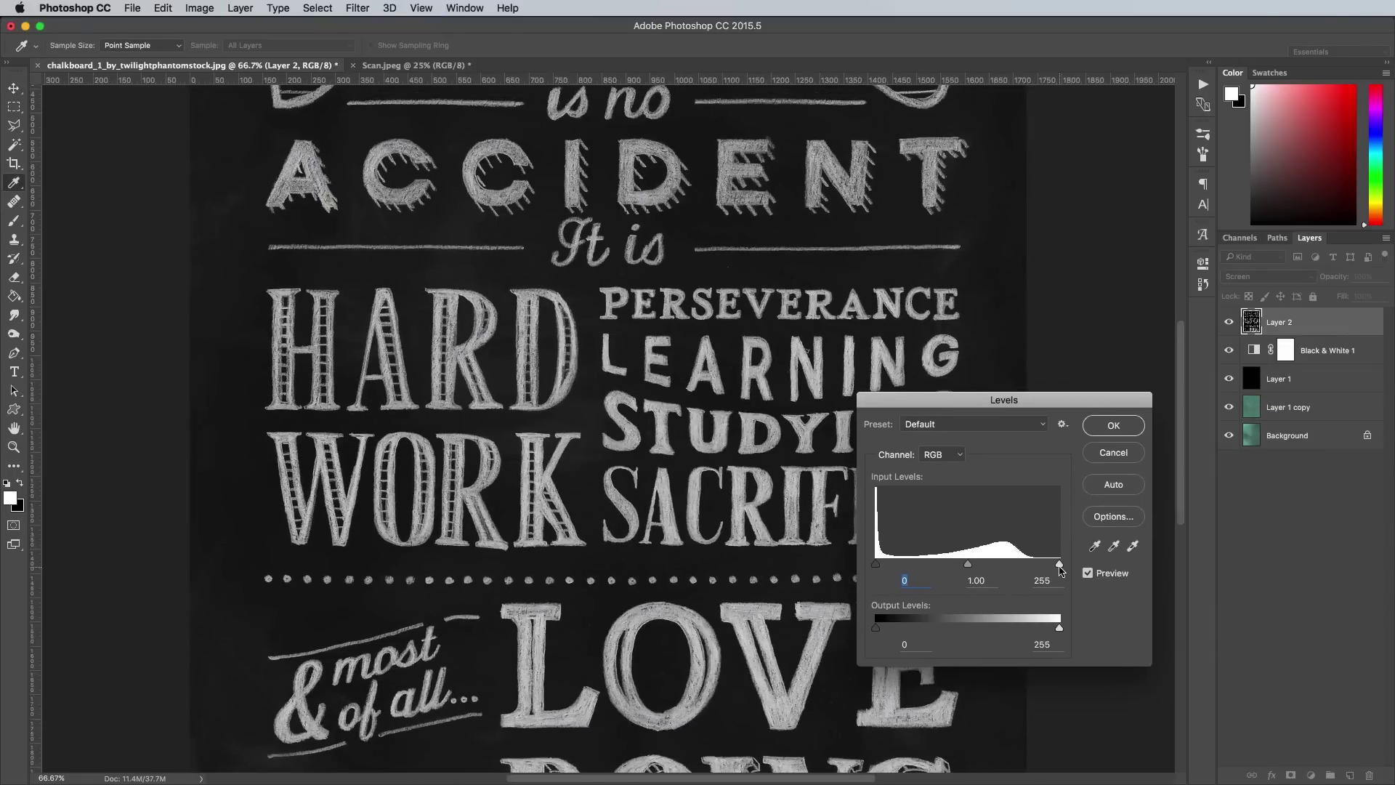
mouse_move(1059, 563)
left_mouse_down()
mouse_move(976, 568)
mouse_move(1040, 567)
left_mouse_up()
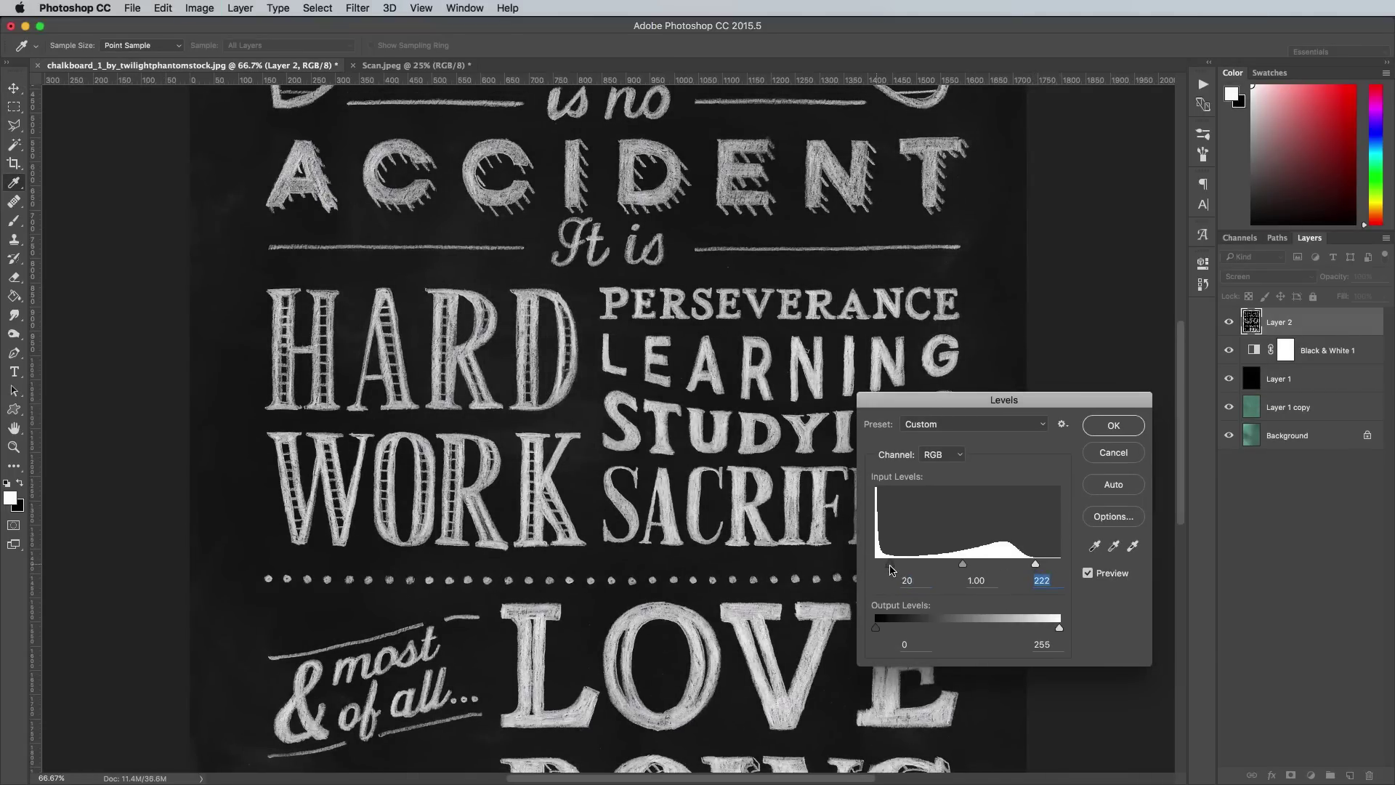
left_click_drag(882, 568, 956, 569)
Confirm the Levels adjustment and view the lettering at 100%
left_click(1112, 426)
key("v")
key("ctrl+1")
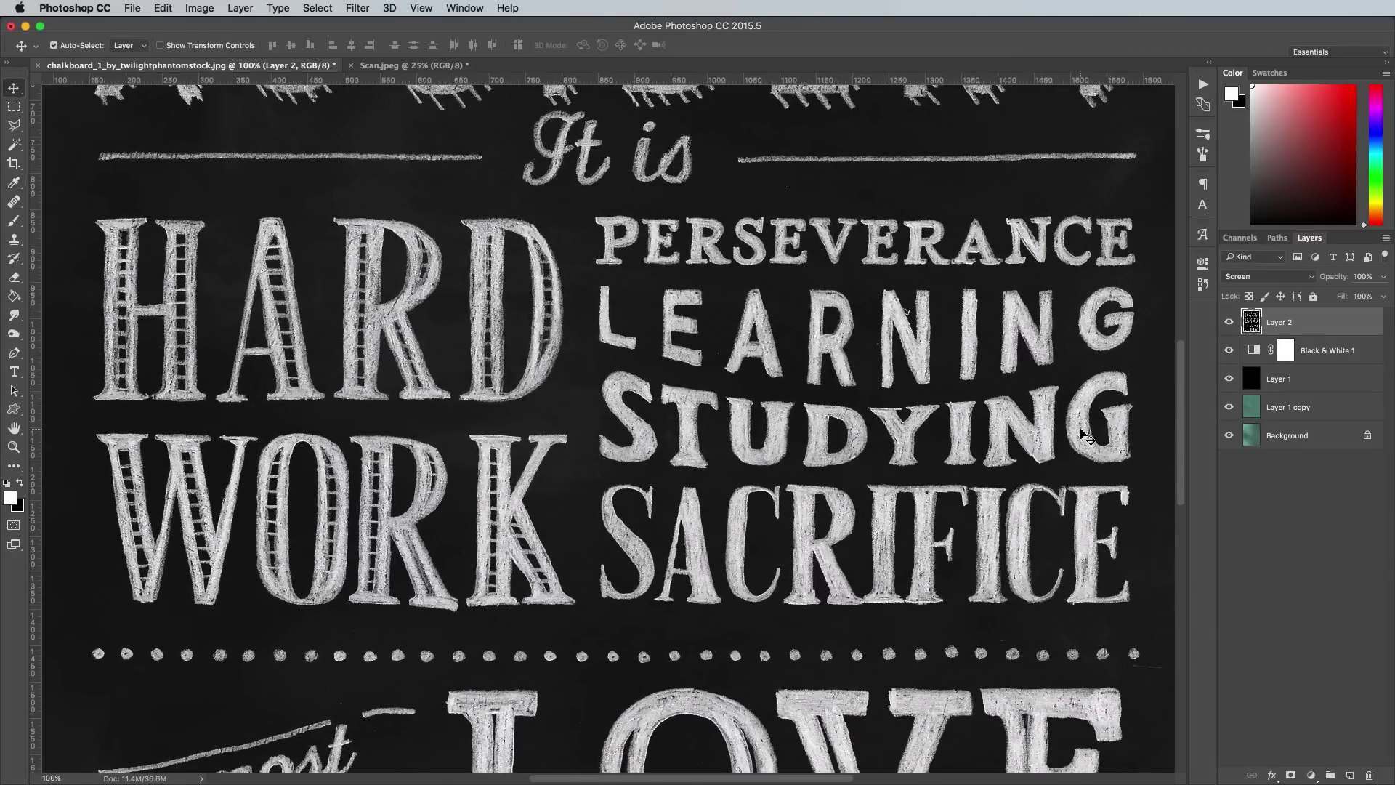
scroll(1083, 433, "up", 5)
scroll(1082, 434, "up", 5)
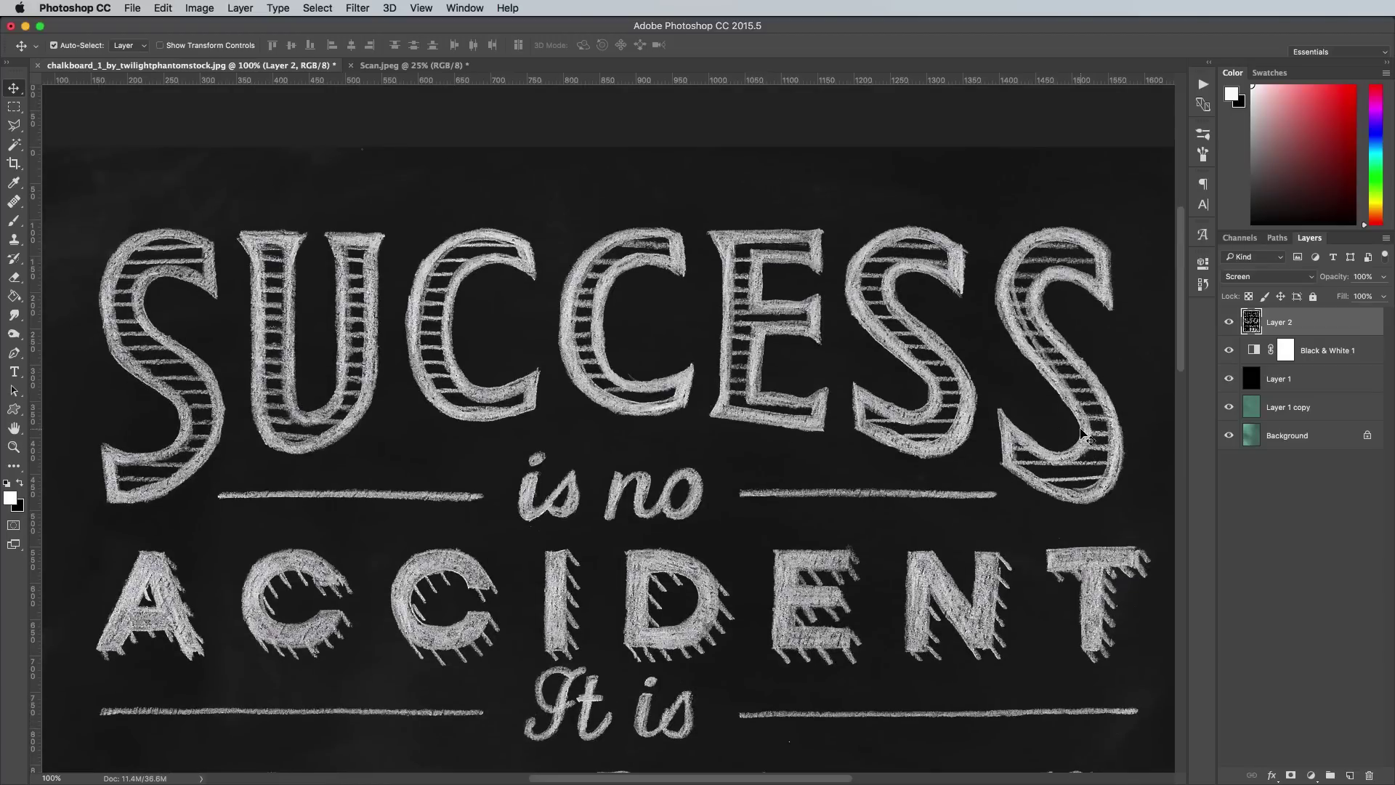
scroll(1082, 435, "down", 4)
scroll(1083, 434, "down", 9)
scroll(1085, 436, "down", 4)
scroll(1087, 436, "down", 2)
scroll(1082, 434, "down", 1)
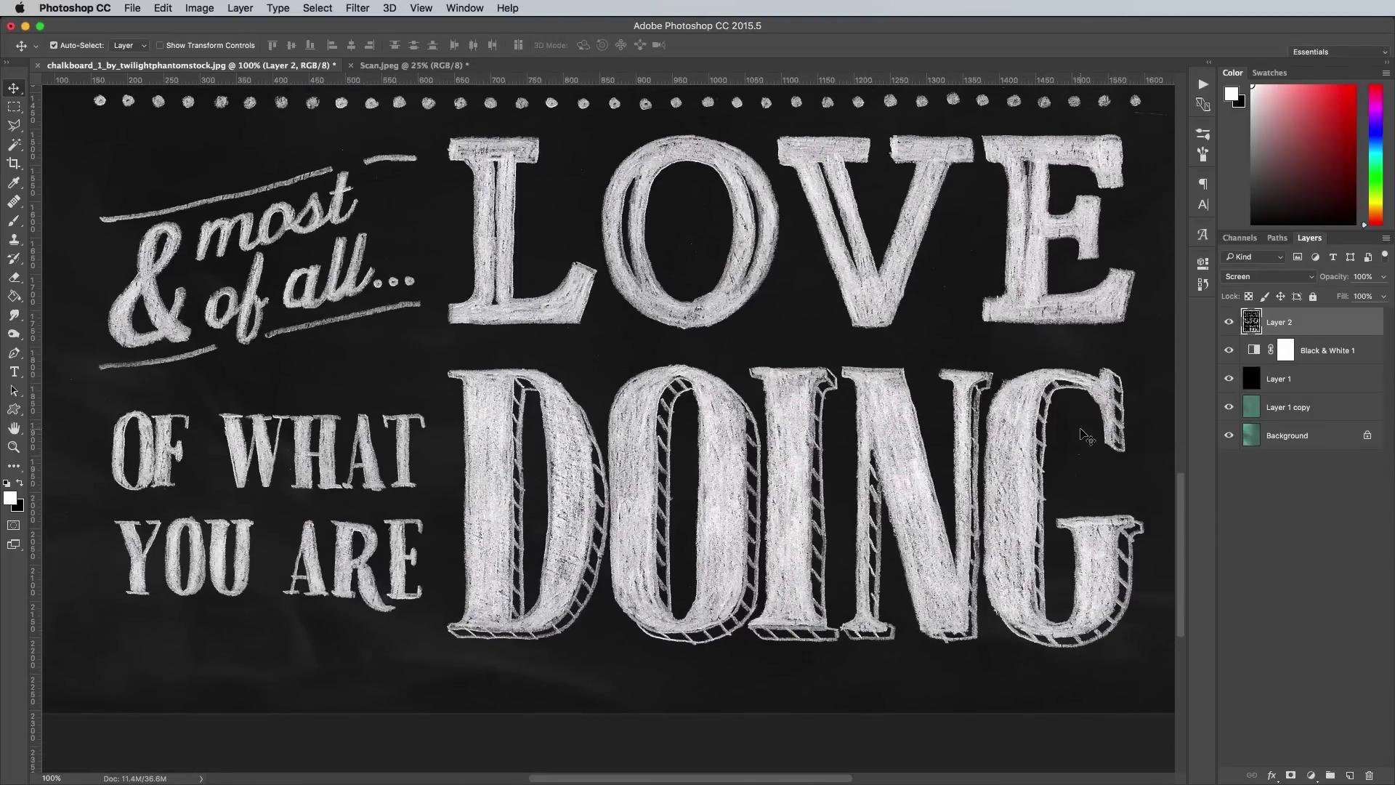
scroll(1082, 434, "down", 3)
scroll(1082, 434, "down", 2)
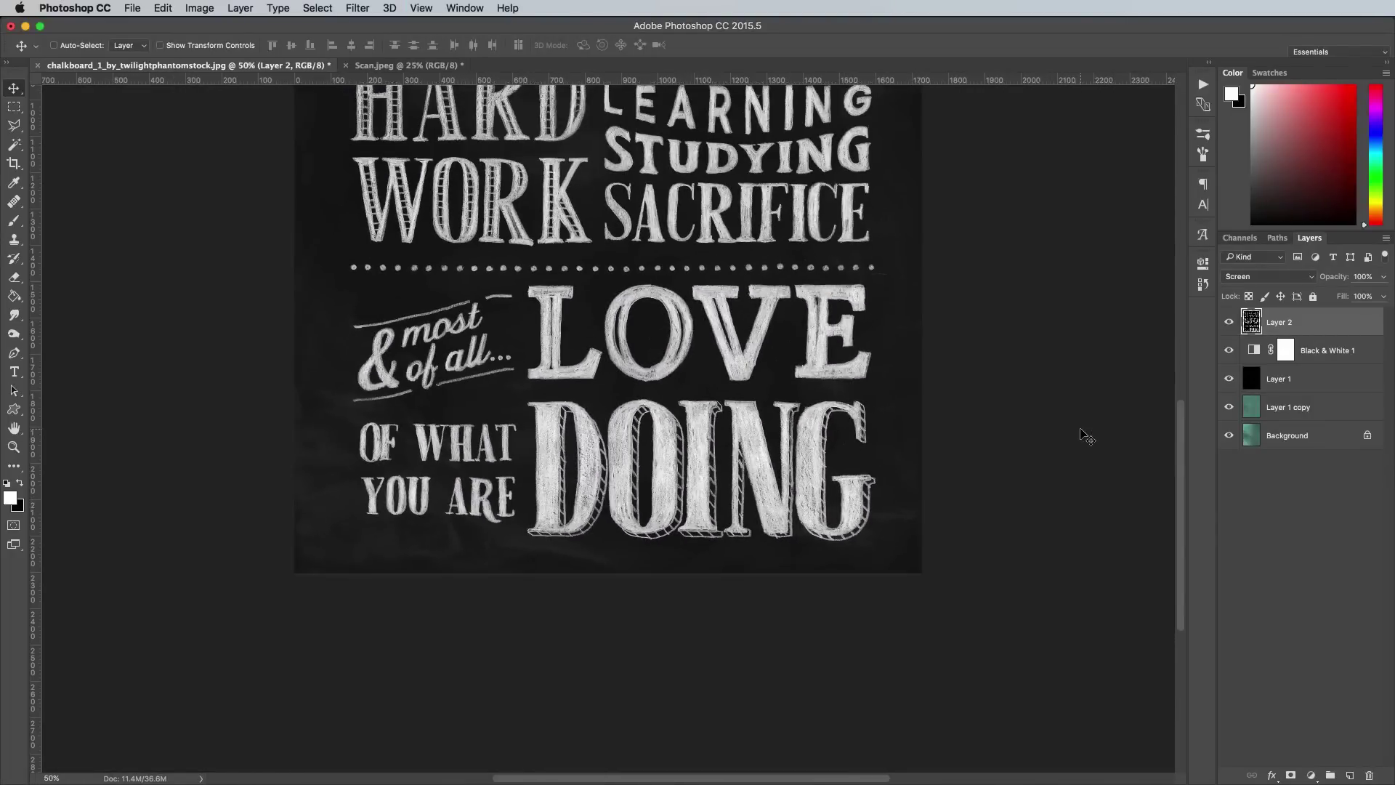
scroll(1085, 435, "down", 3)
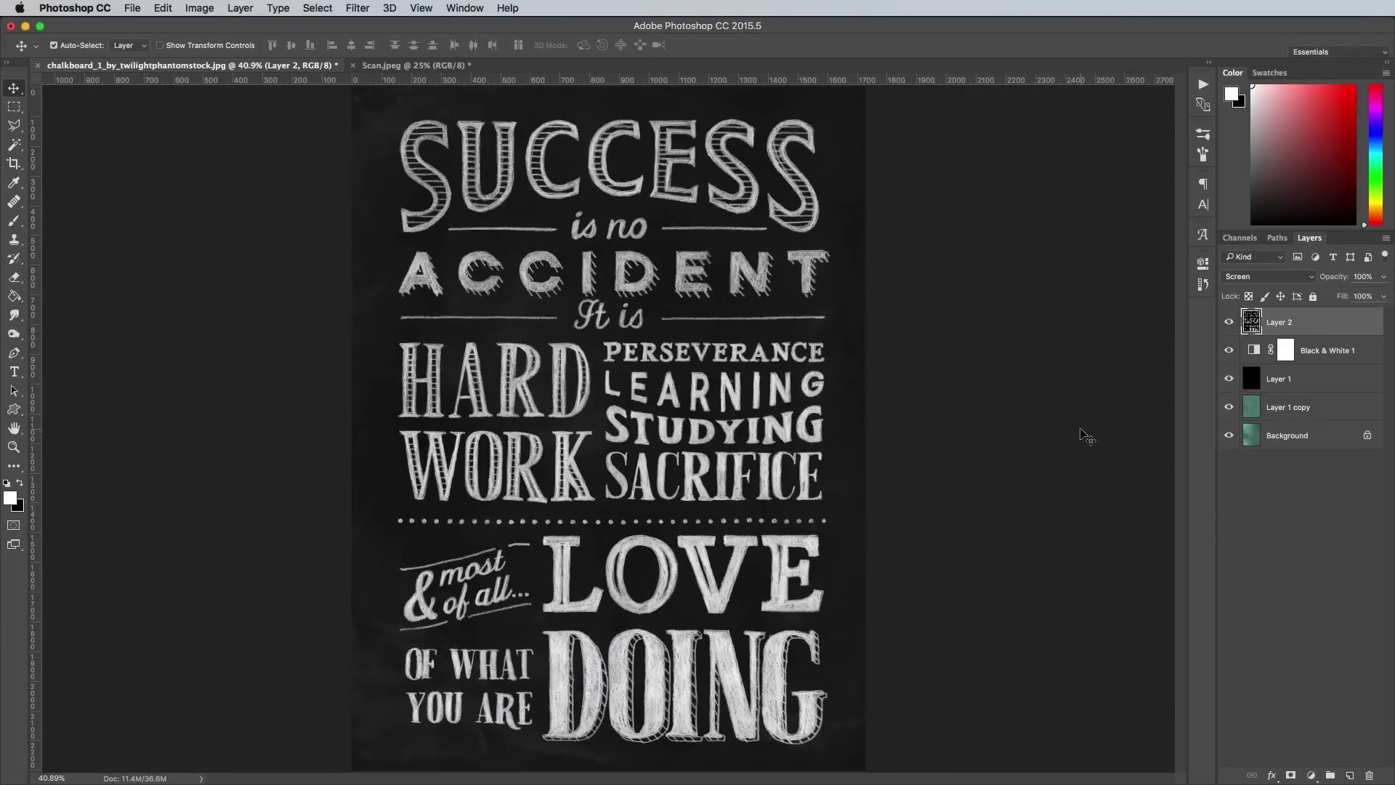
scroll(1083, 434, "down", 2)
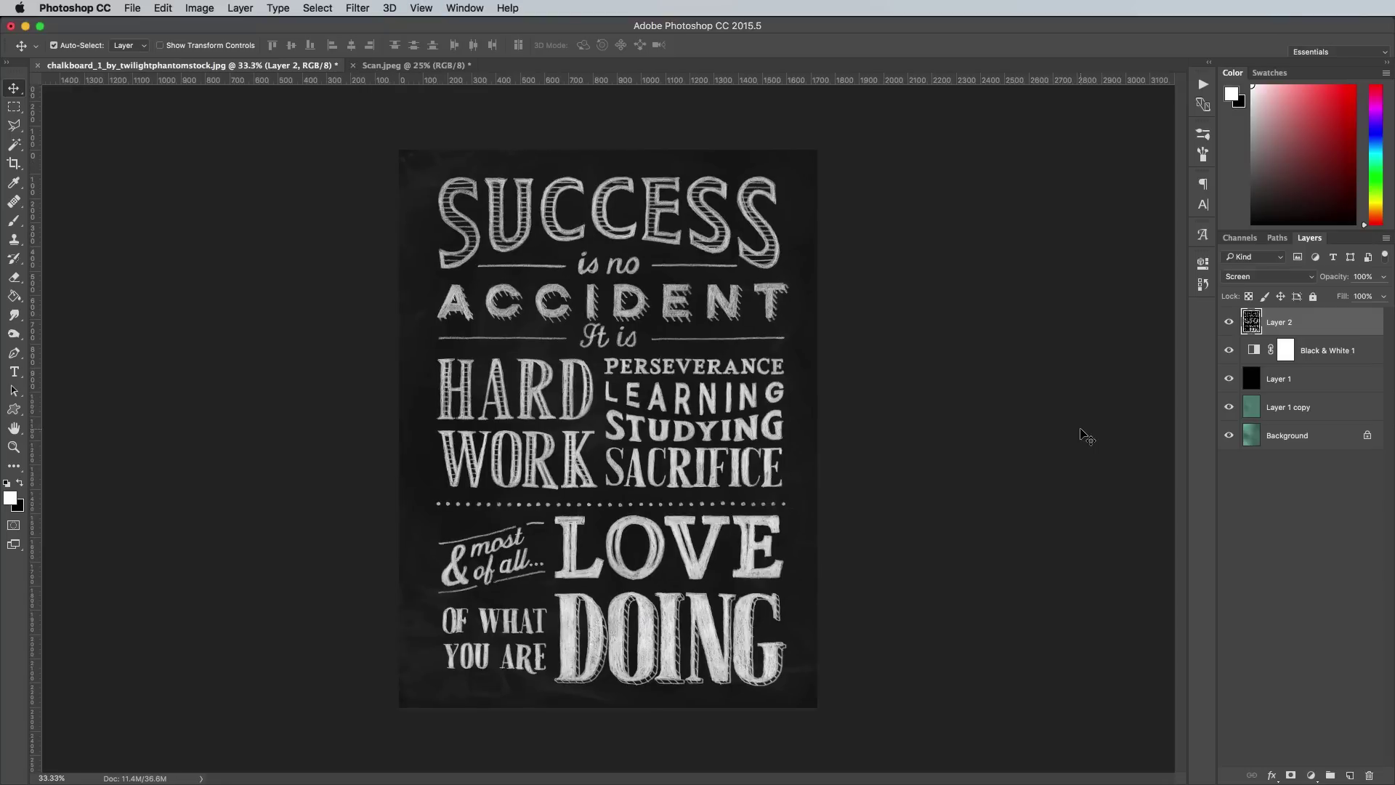